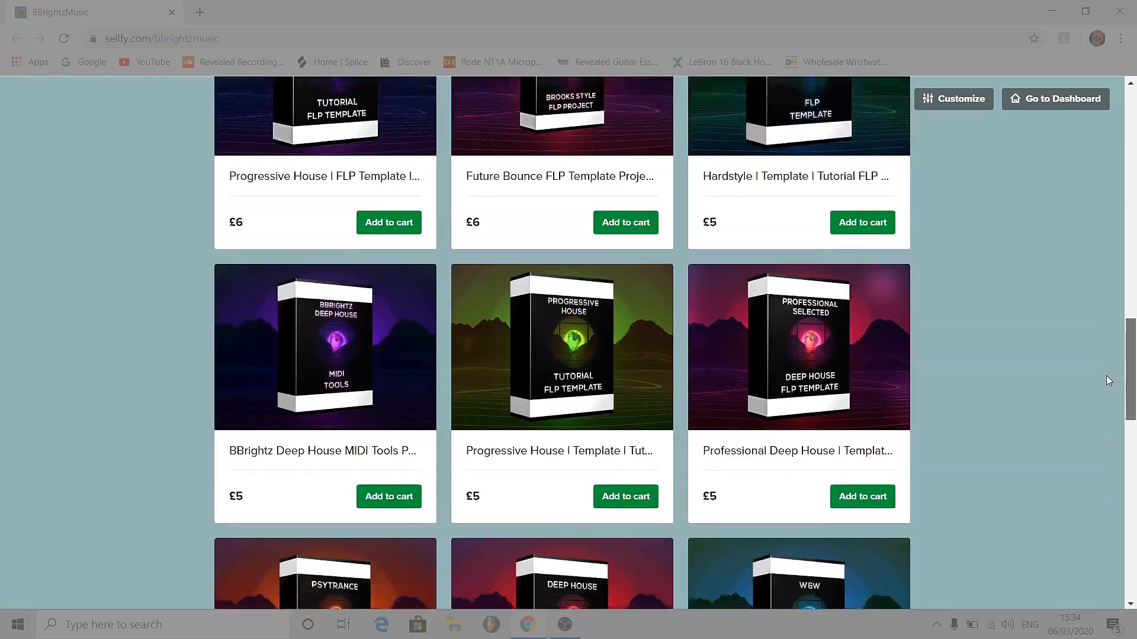
scroll(1107, 391, down, 13)
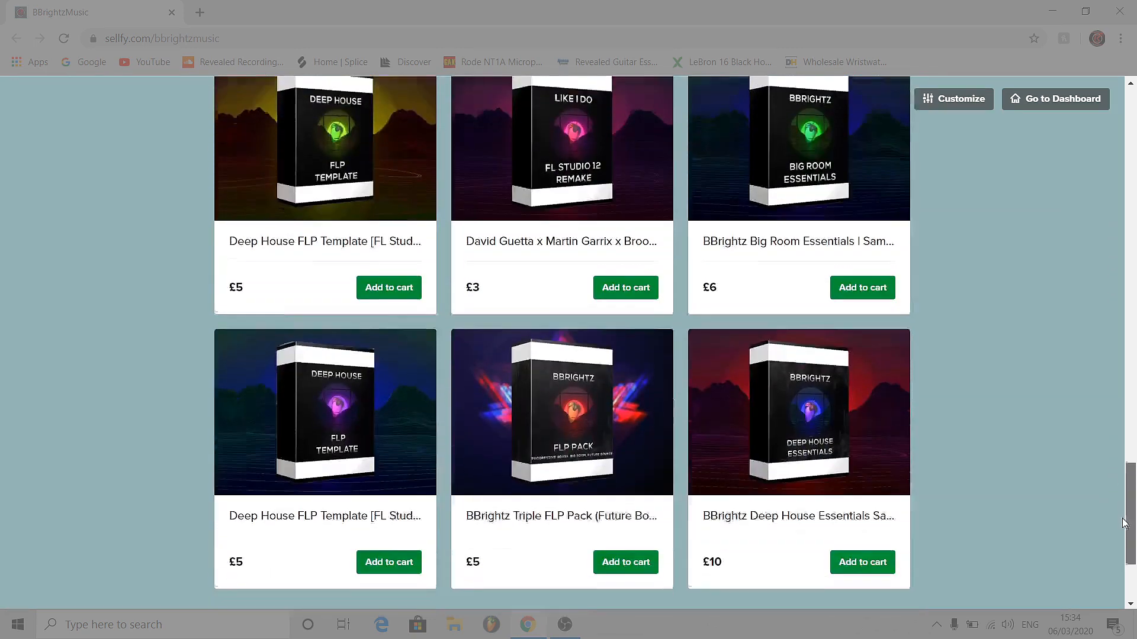
drag(1124, 523, 1136, 130)
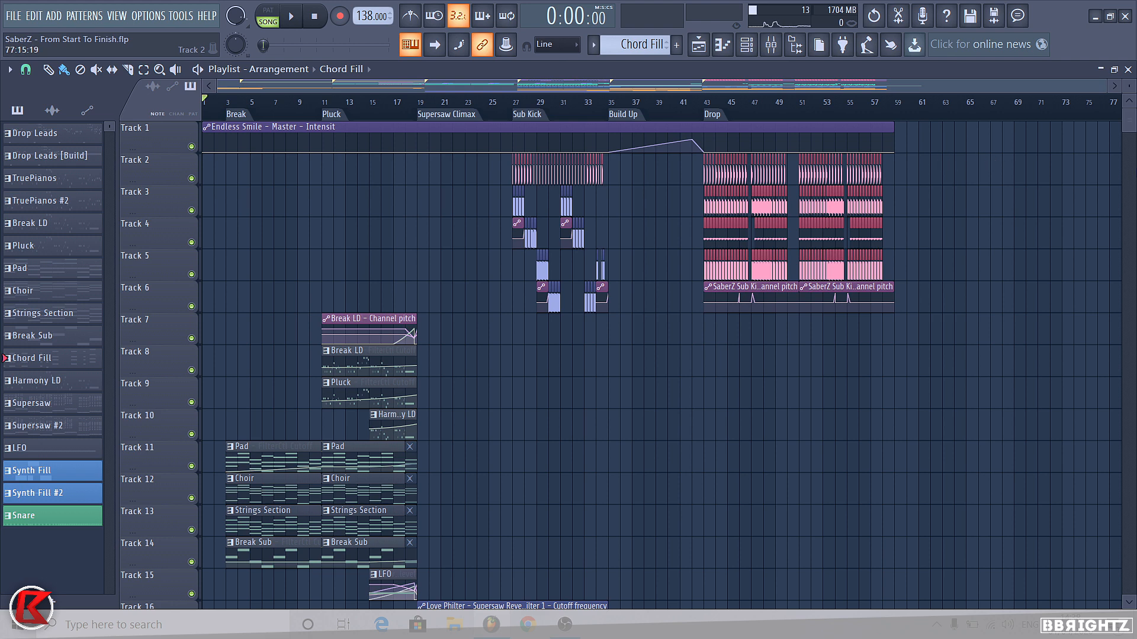
Look over the arrangement's tracks from the Sub Kick section through the Build Up and Drop
drag(1131, 123, 1131, 144)
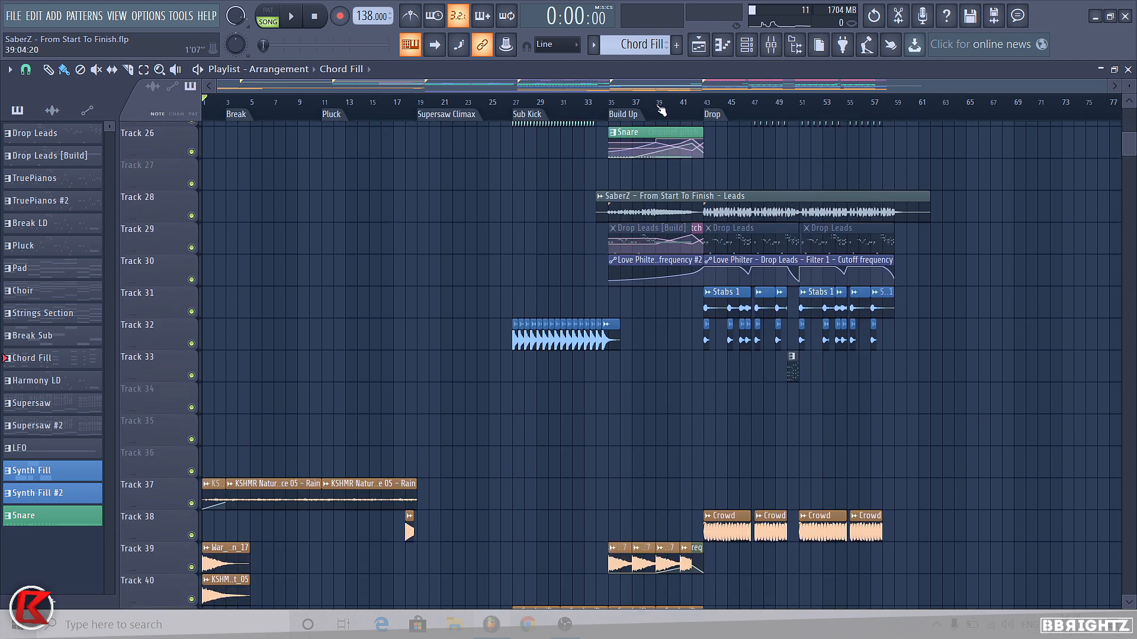
scroll(610, 358, up, 3)
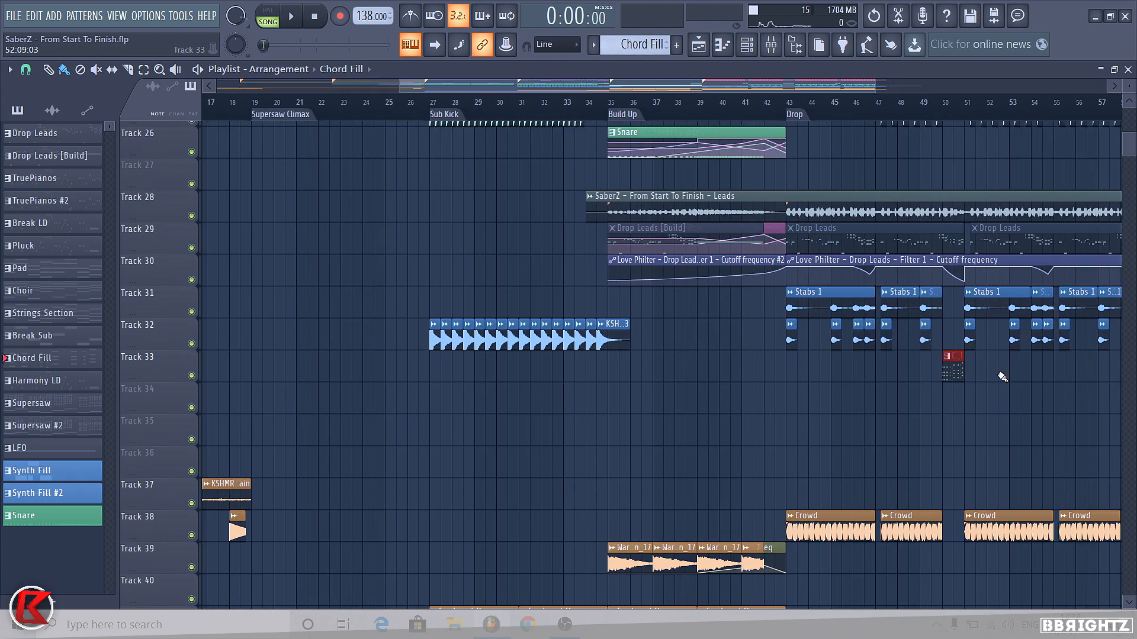
scroll(1002, 377, up, 10)
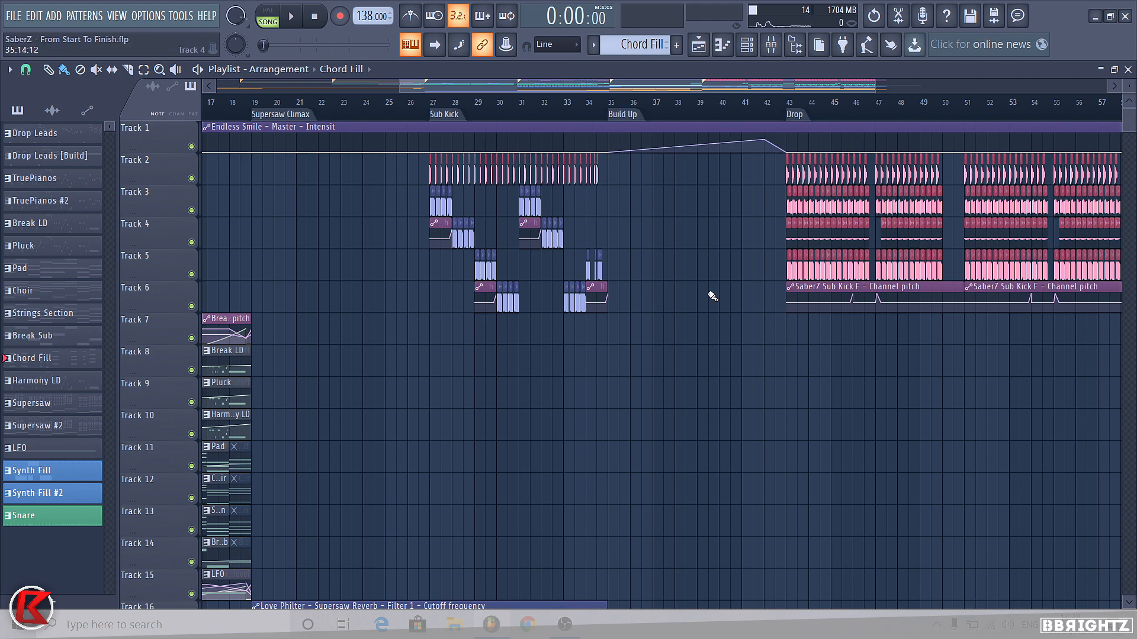
scroll(712, 296, down, 7)
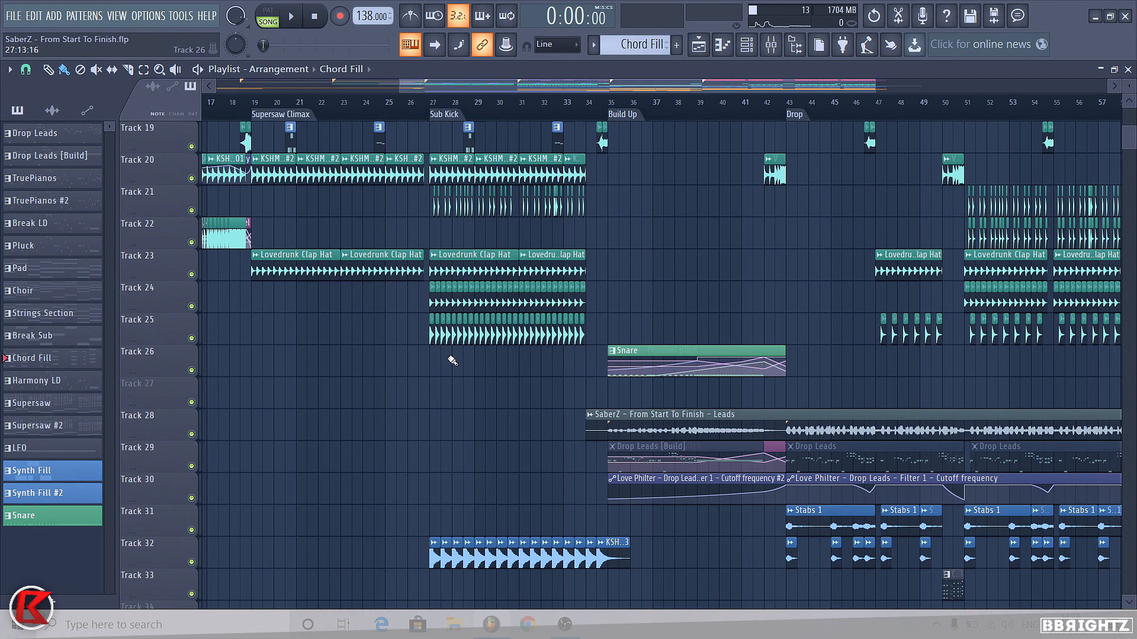
scroll(450, 357, down, 2)
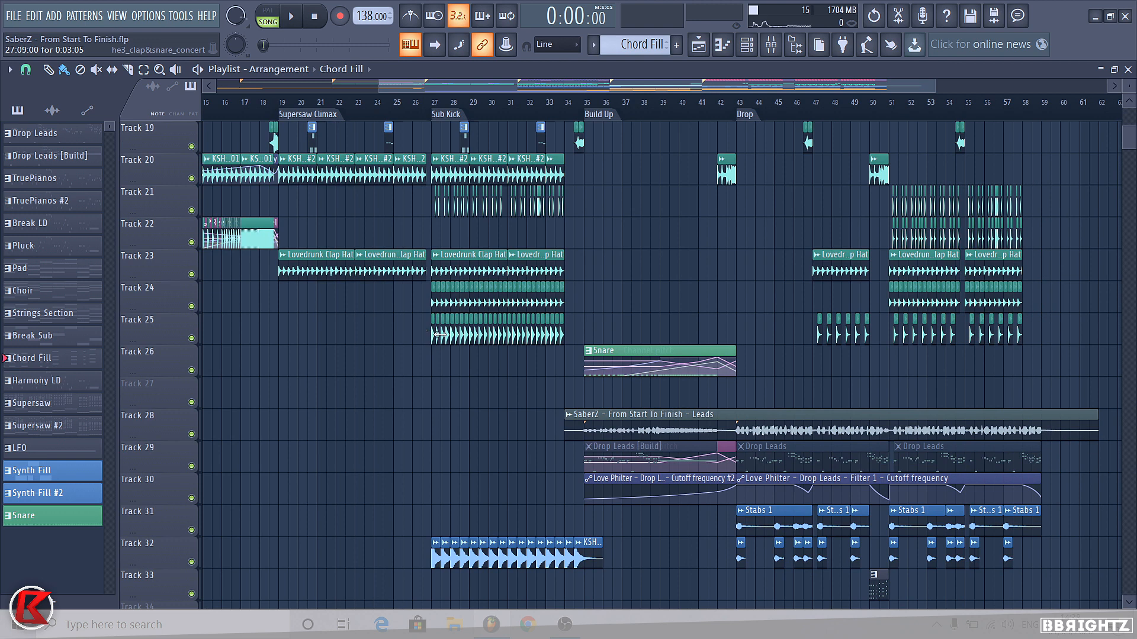
scroll(439, 369, down, 3)
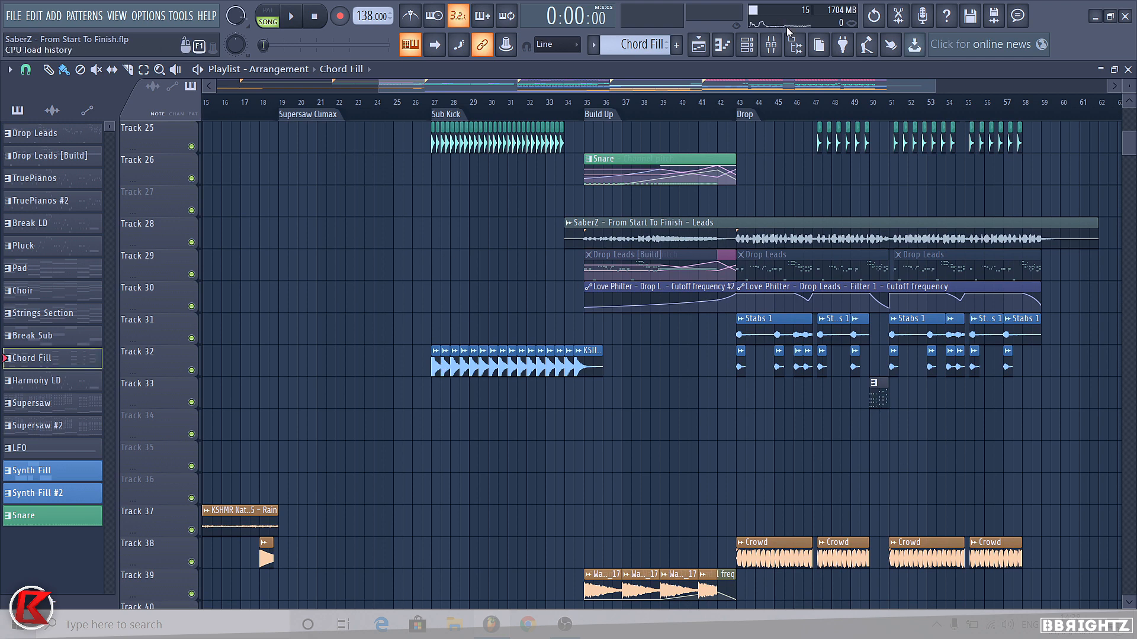
Place the Everybody Makes Some Noise sample from the Bounced Files folder on Track 30 near bar 26
click(797, 46)
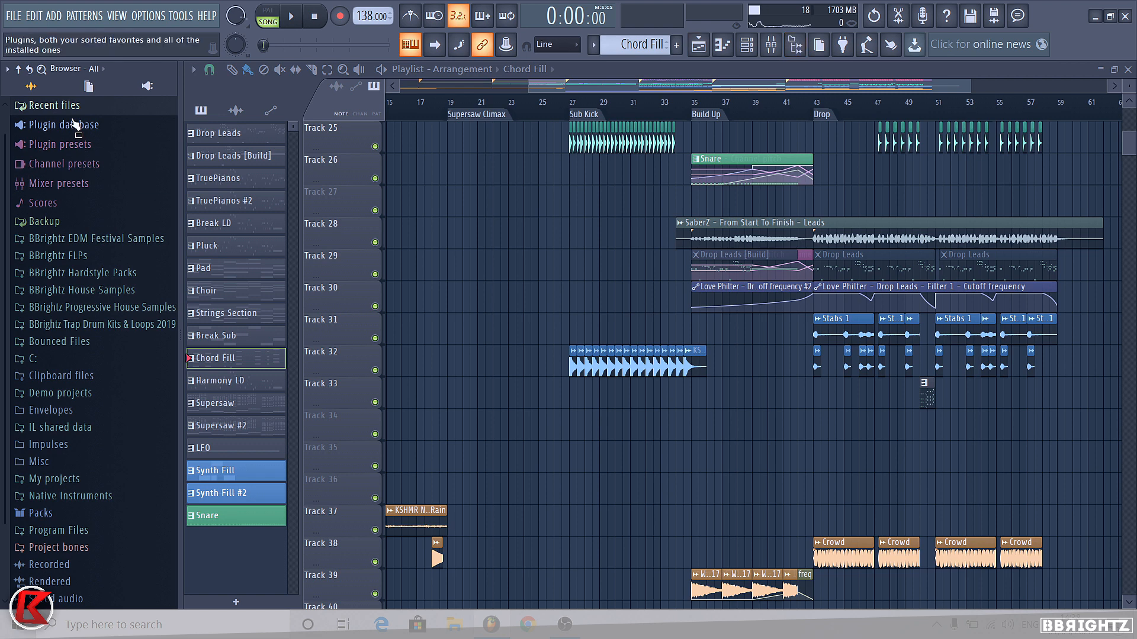
click(52, 346)
scroll(82, 385, down, 3)
click(88, 407)
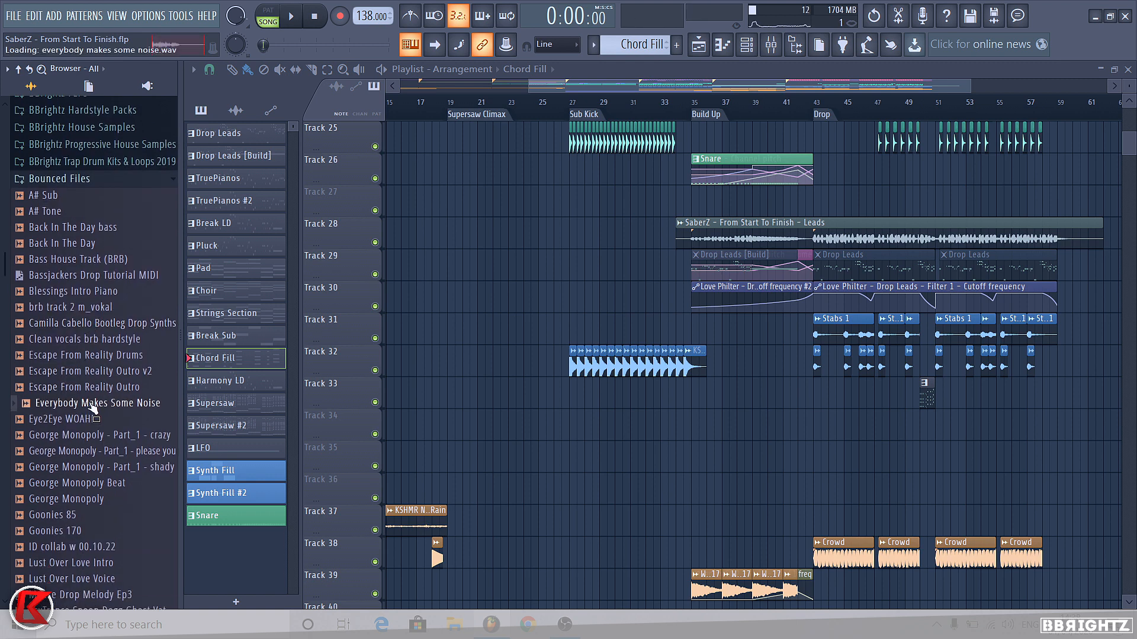
drag(93, 406, 589, 291)
click(60, 184)
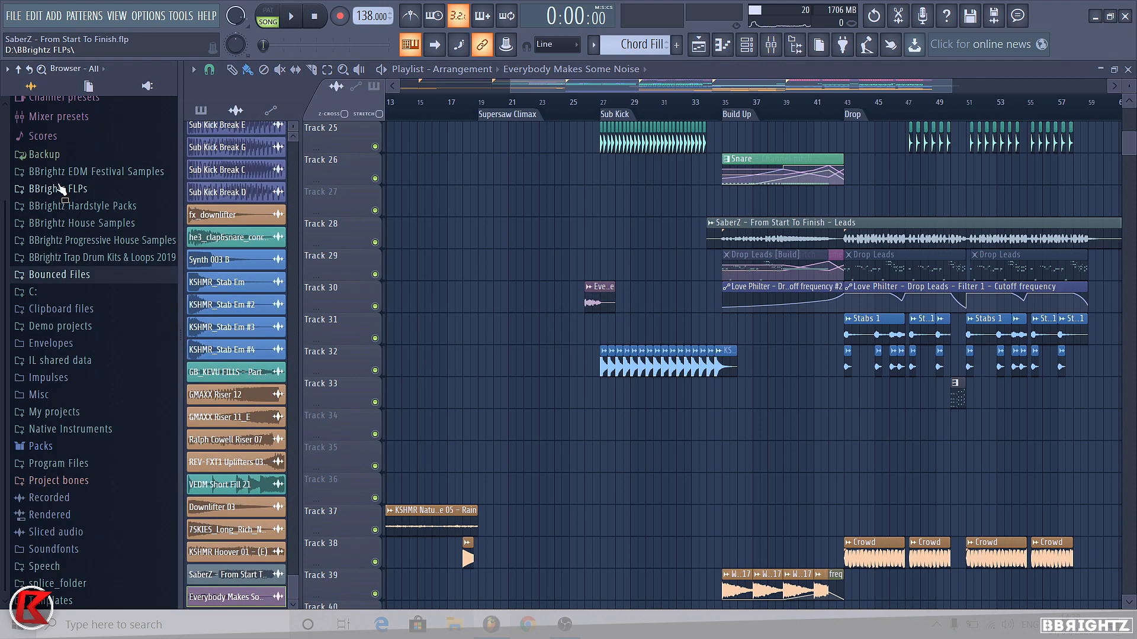
Look through the audio recordings in the browser's Recorded folder and collapse it
click(50, 498)
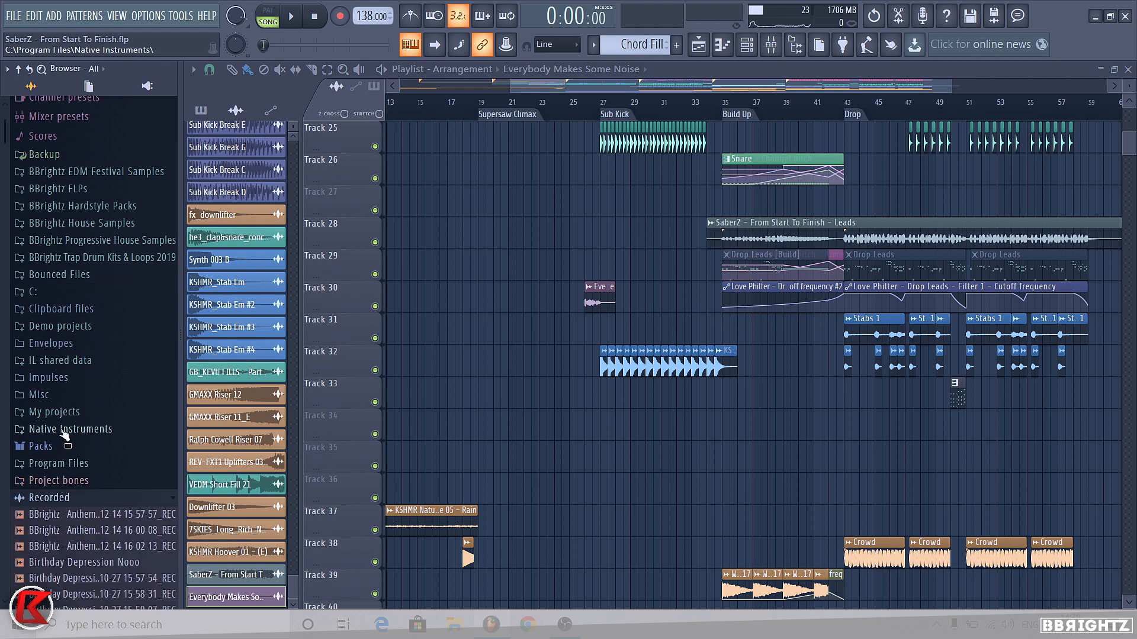
scroll(64, 436, down, 10)
click(64, 403)
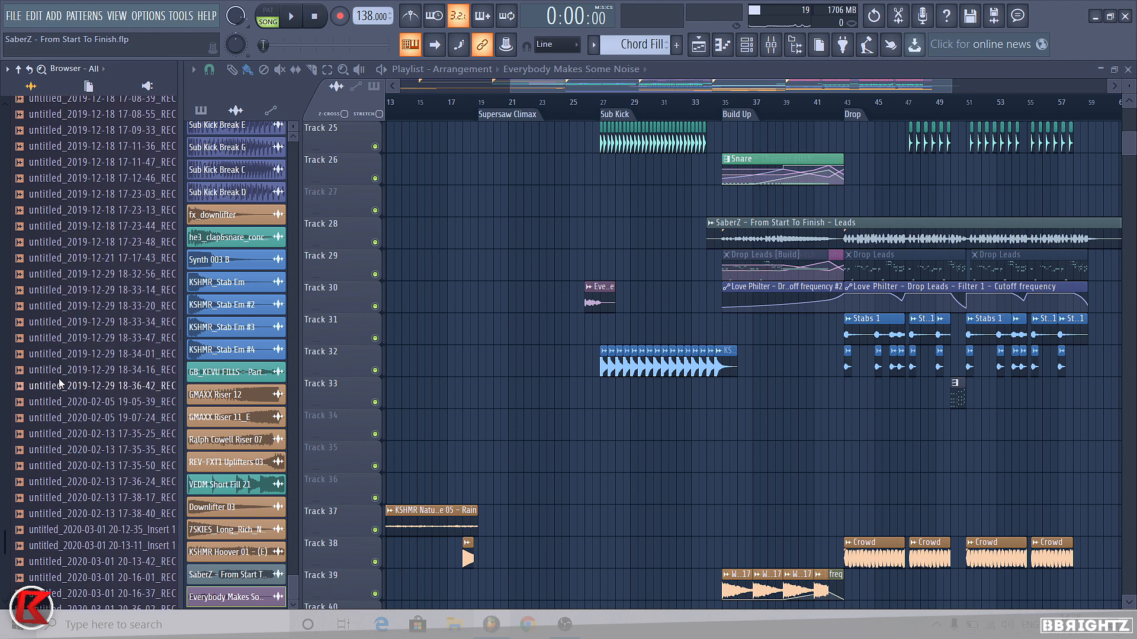
scroll(59, 364, up, 10)
scroll(60, 364, up, 8)
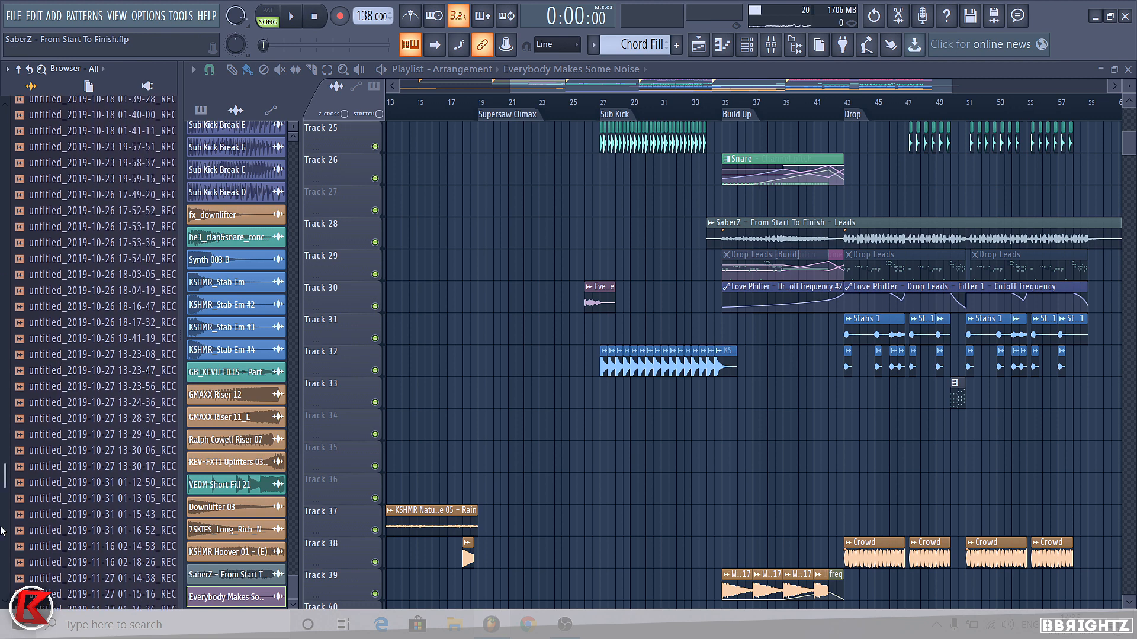
drag(4, 477, 5, 157)
click(33, 109)
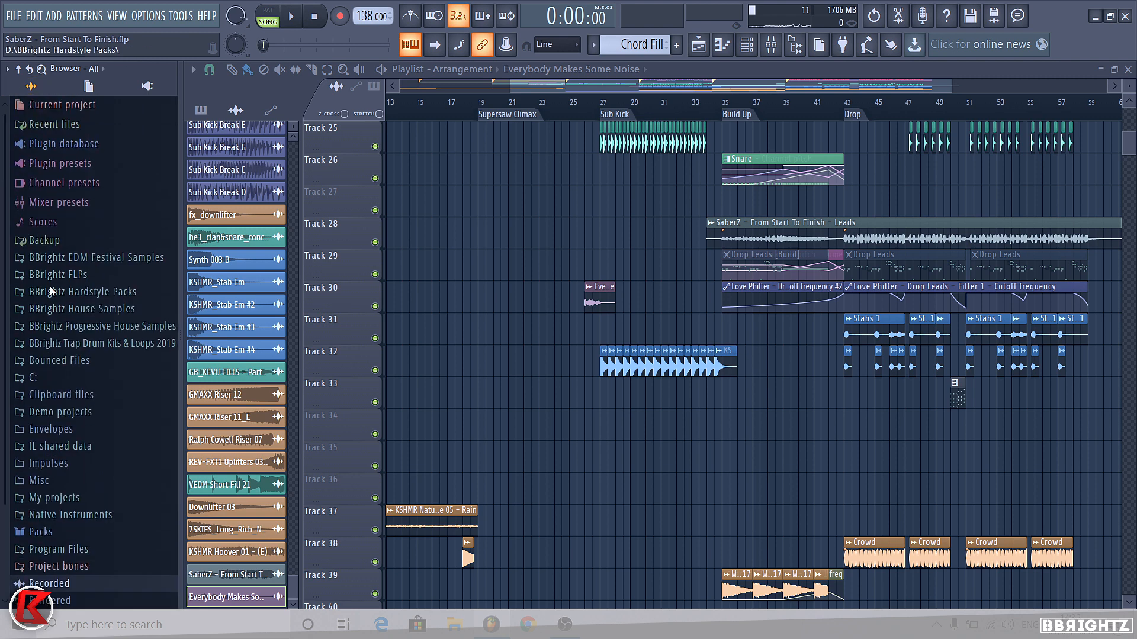
Preview the Everybody Makes Some Noise clip in its channel settings and close them
double_click(596, 292)
click(735, 257)
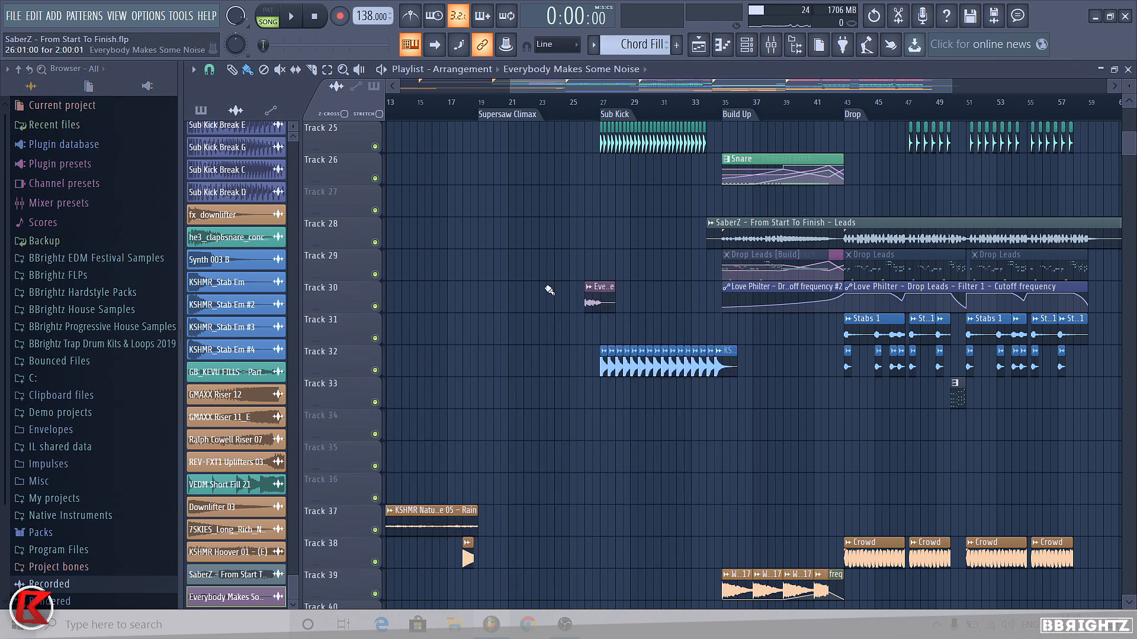
double_click(595, 298)
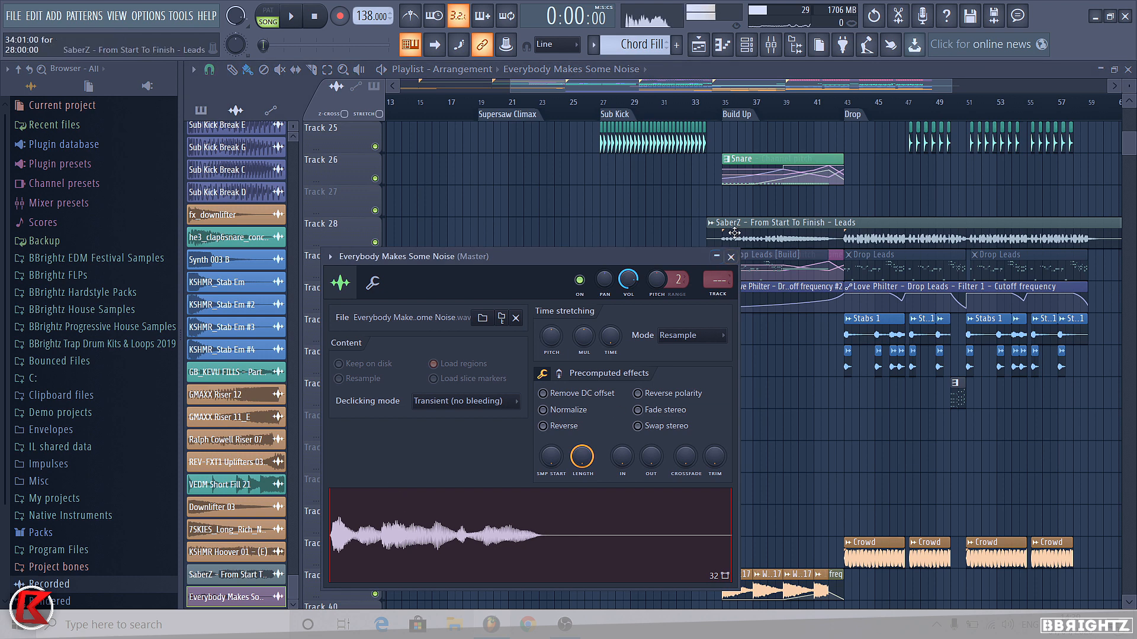
click(732, 257)
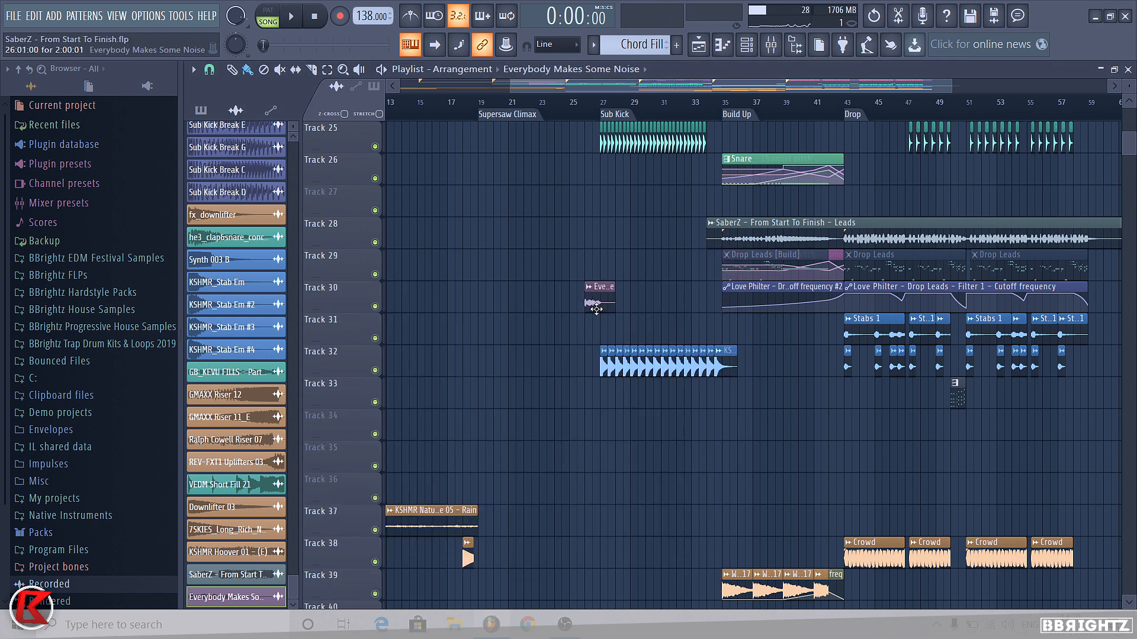
Shift the clips from Track 2 onward down two tracks and place the Everybody Makes Some Noise clip on Track 2 at bar 35
drag(596, 310, 779, 350)
scroll(770, 128, down, 1)
drag(1025, 169, 1, 638)
ctrl+click(1065, 261)
scroll(1125, 254, up, 6)
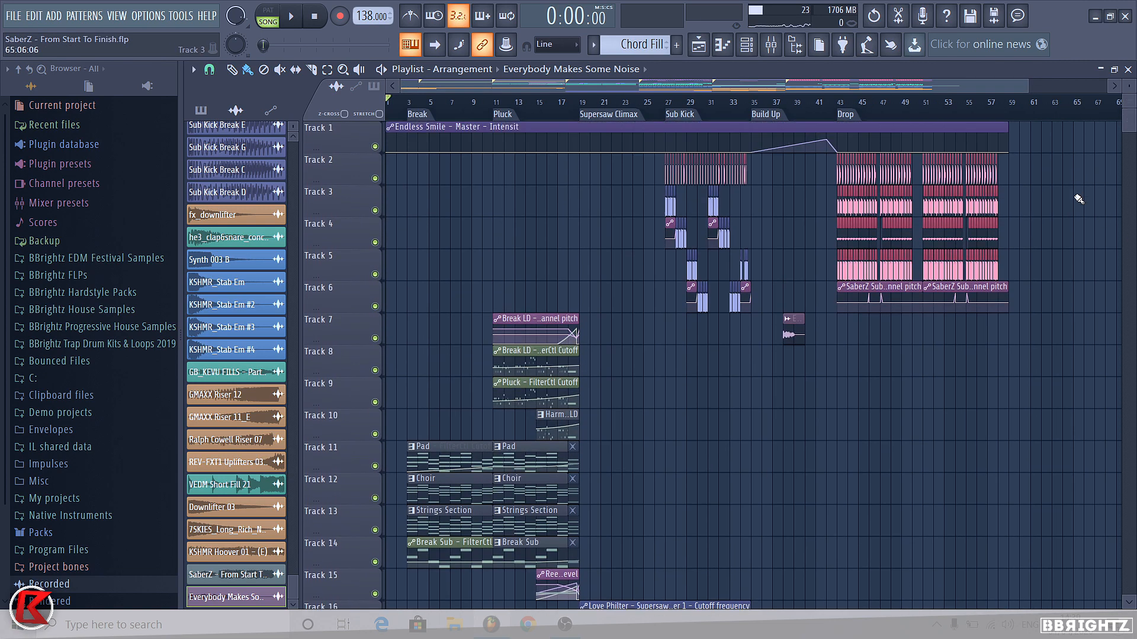
drag(1057, 172, 3, 637)
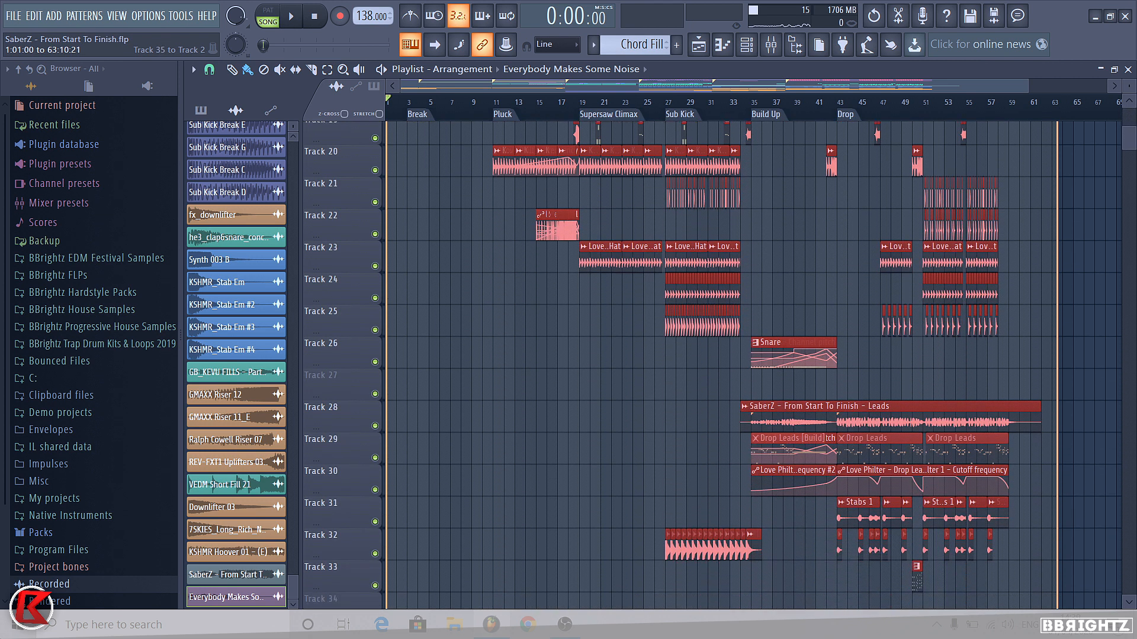
key(shift+Down)
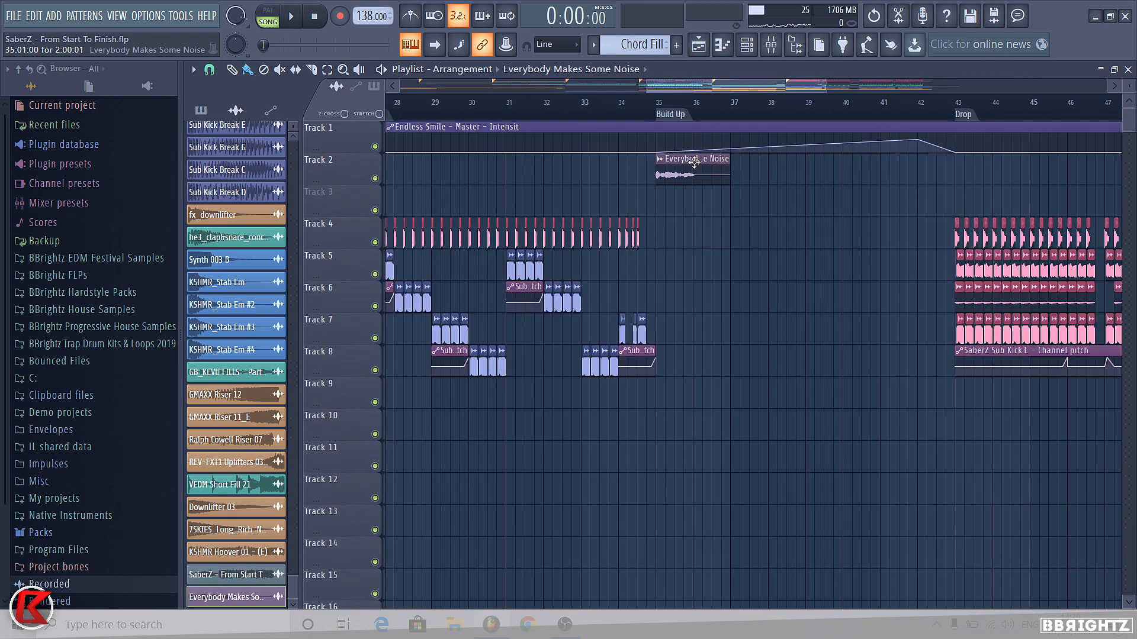
Trim the vocal clip to one bar and set its declicking mode to Generic (bleeding) with an In fade of 8%
scroll(747, 194, up, 2)
drag(678, 200, 676, 175)
double_click(660, 175)
click(462, 413)
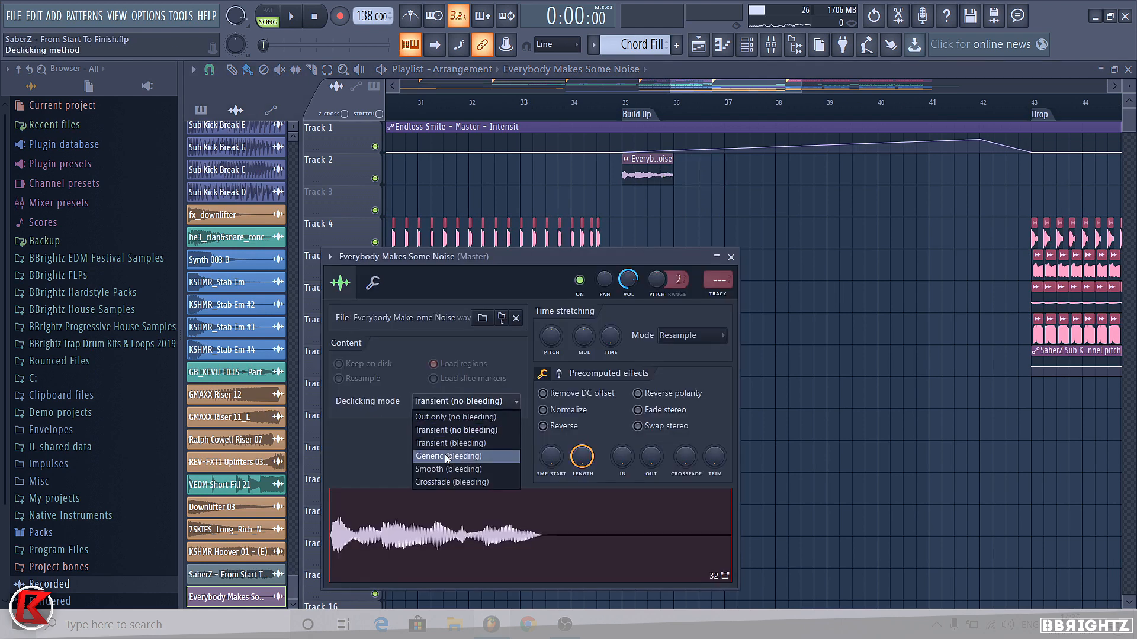
click(497, 456)
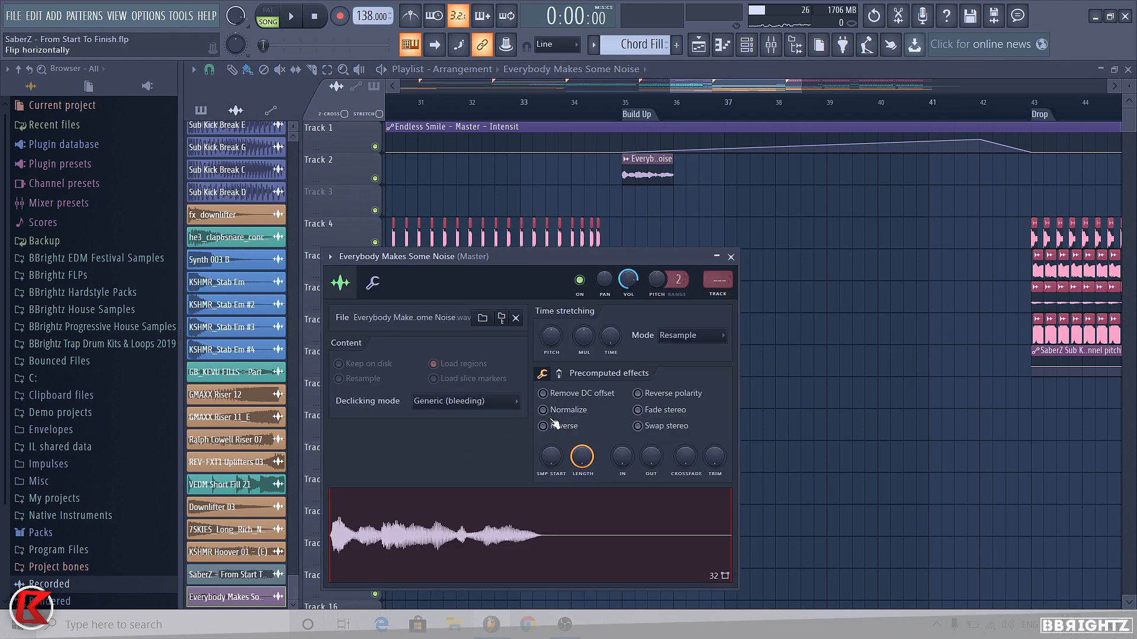
drag(622, 457, 622, 451)
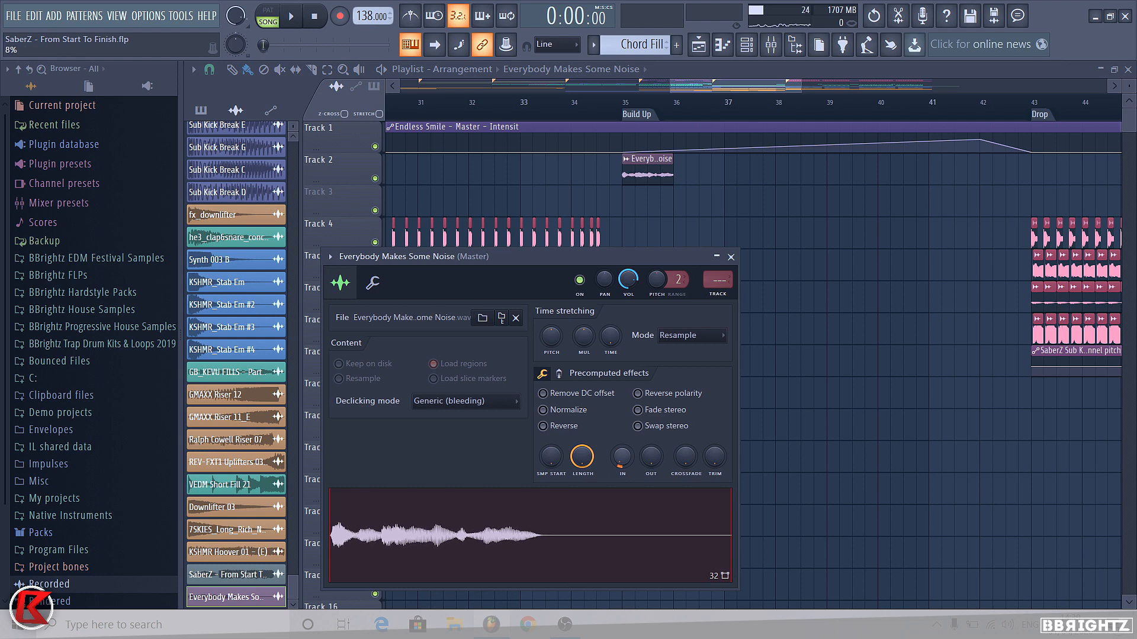
Repeat the one-bar vocal clip along Track 2 up to the Drop and play the song from bar 42
click(685, 182)
mouse_move(675, 177)
mouse_down()
mouse_move(967, 183)
mouse_move(990, 172)
mouse_up()
click(981, 105)
key(space)
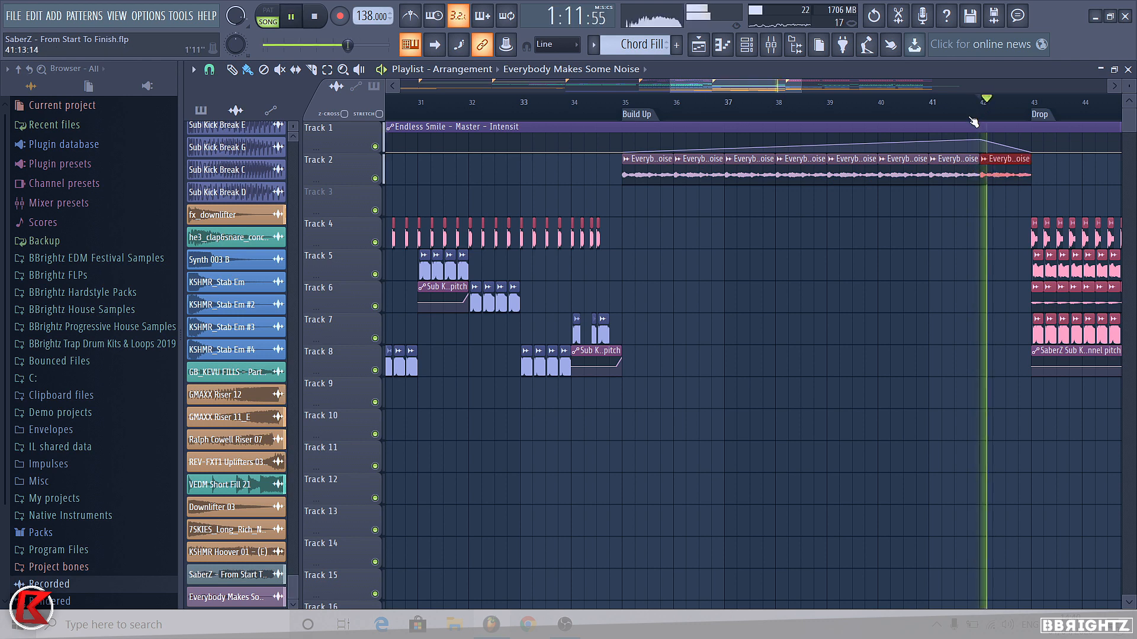
key(space)
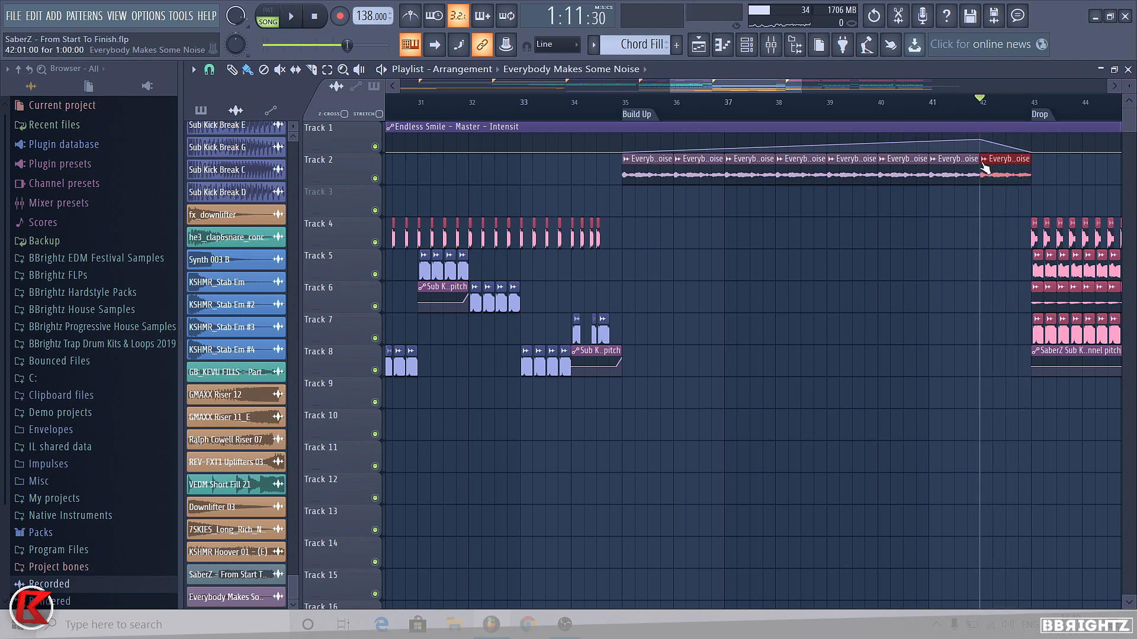
Delete the four vocal clip copies from bar 39 to the Drop
click(758, 174)
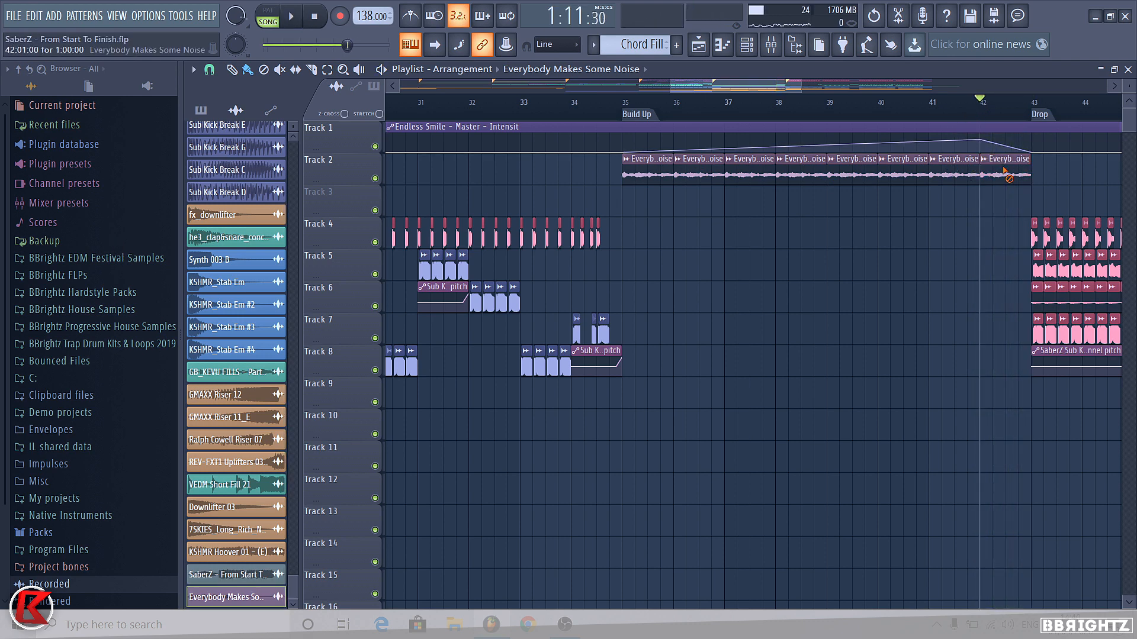
drag(1004, 172, 847, 168)
Select the Build Up section in the timeline, solo Track 2 and play back the vocal clips
double_click(637, 114)
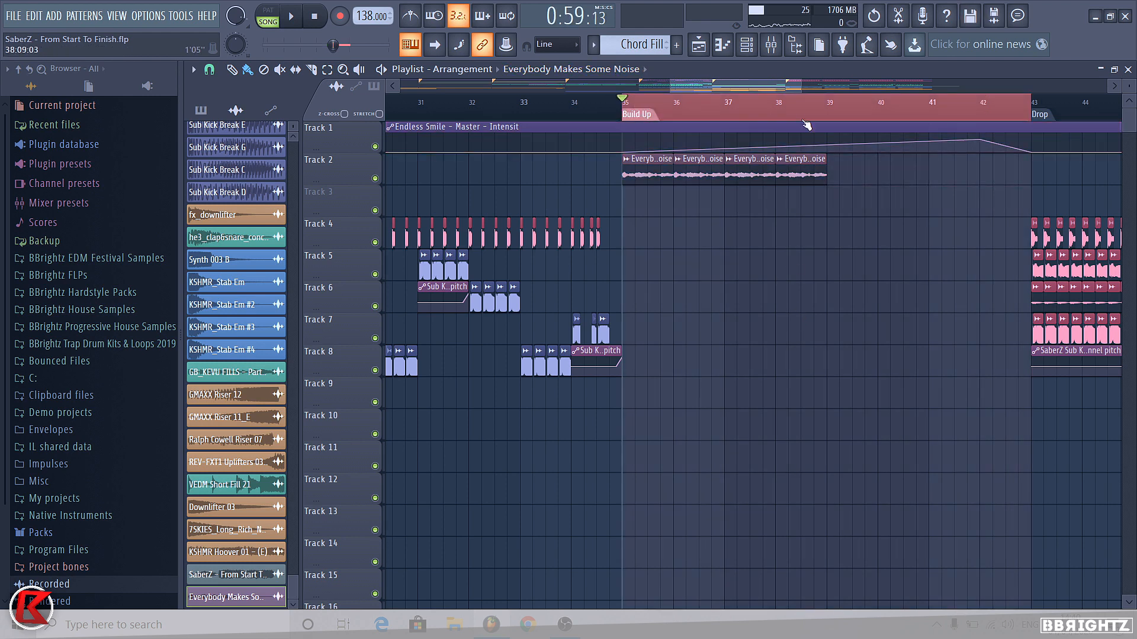
click(795, 52)
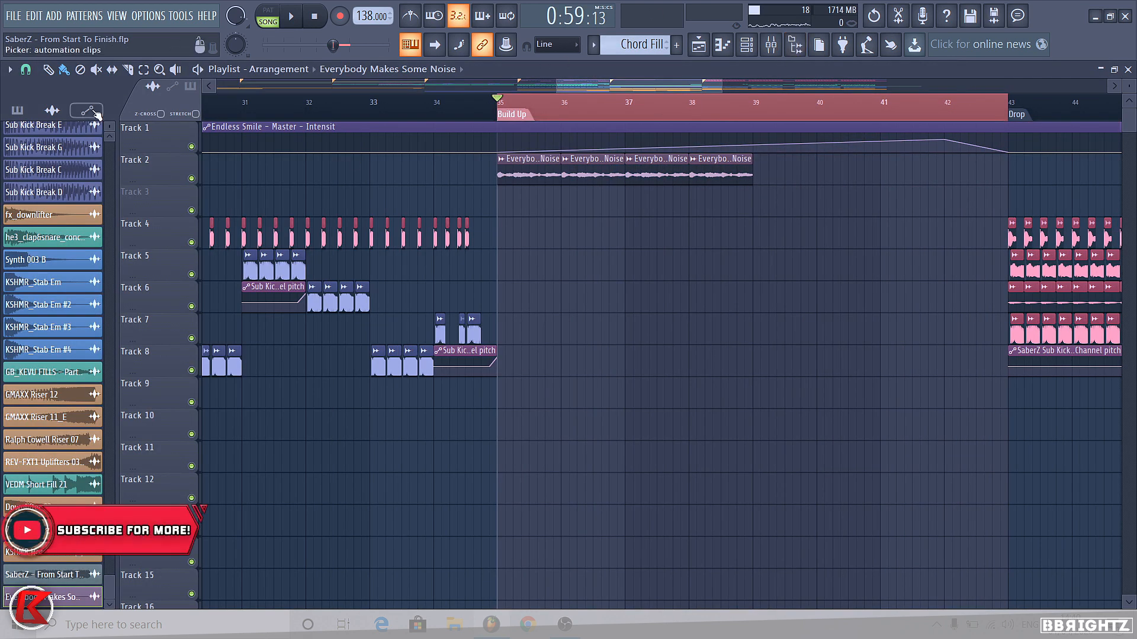
right_click(191, 178)
key(space)
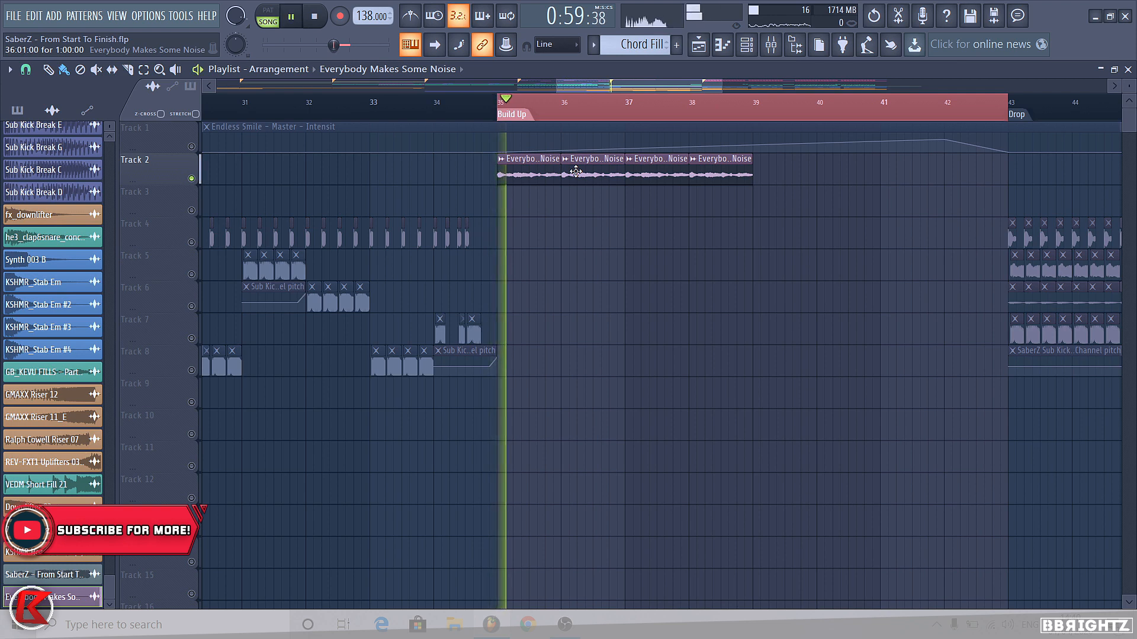
key(space)
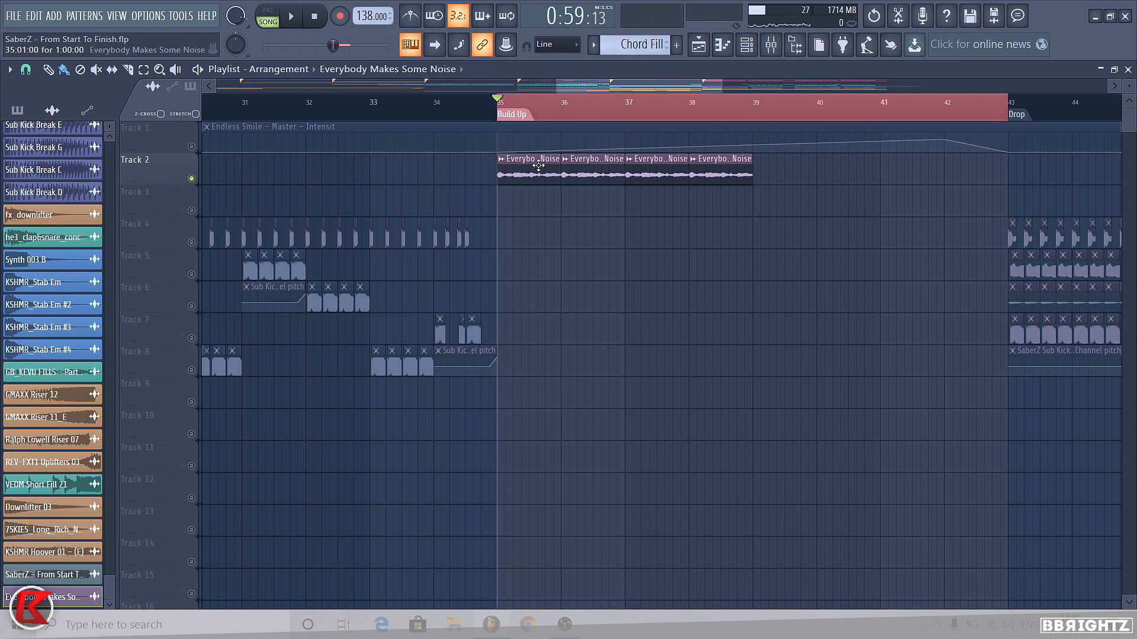
Load Fruity Parametric EQ 2 into slot 1 of the Everybody Makes Some Noise mixer track
click(771, 45)
click(770, 198)
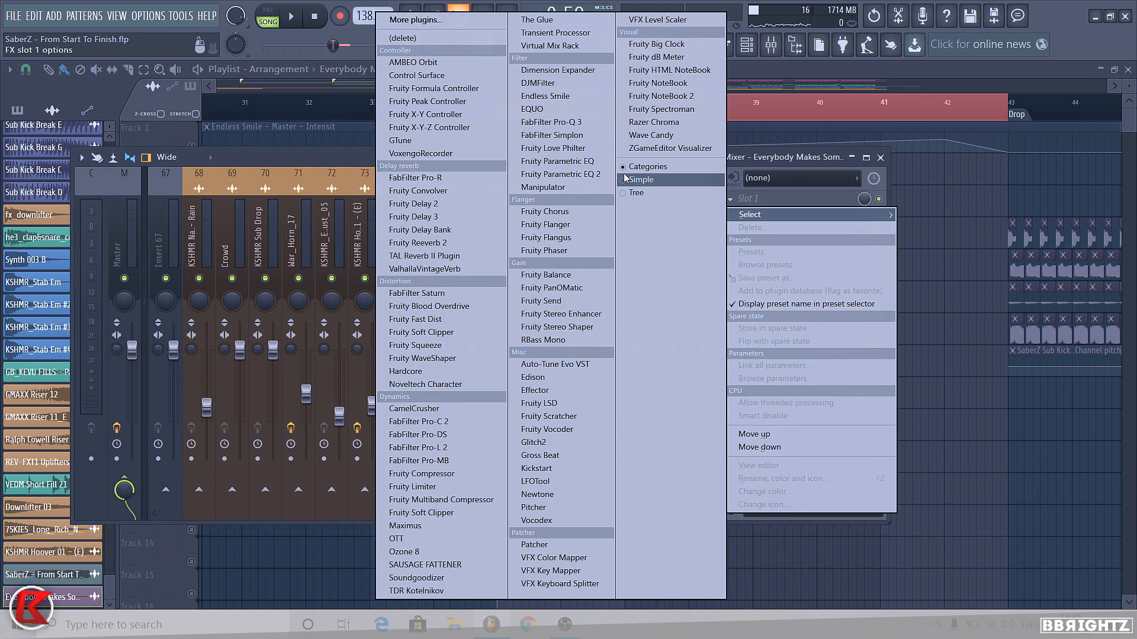
click(584, 175)
Cut the vocal's low end below about 100 Hz with the EQ's lowest bands, auditioning the result in playback
key(space)
drag(184, 319, 161, 275)
key(space)
scroll(162, 274, down, 5)
key(space)
key(space)
drag(434, 235, 433, 250)
mouse_move(151, 318)
mouse_down()
mouse_move(184, 319)
mouse_move(161, 306)
mouse_move(169, 323)
mouse_up()
key(space)
key(space)
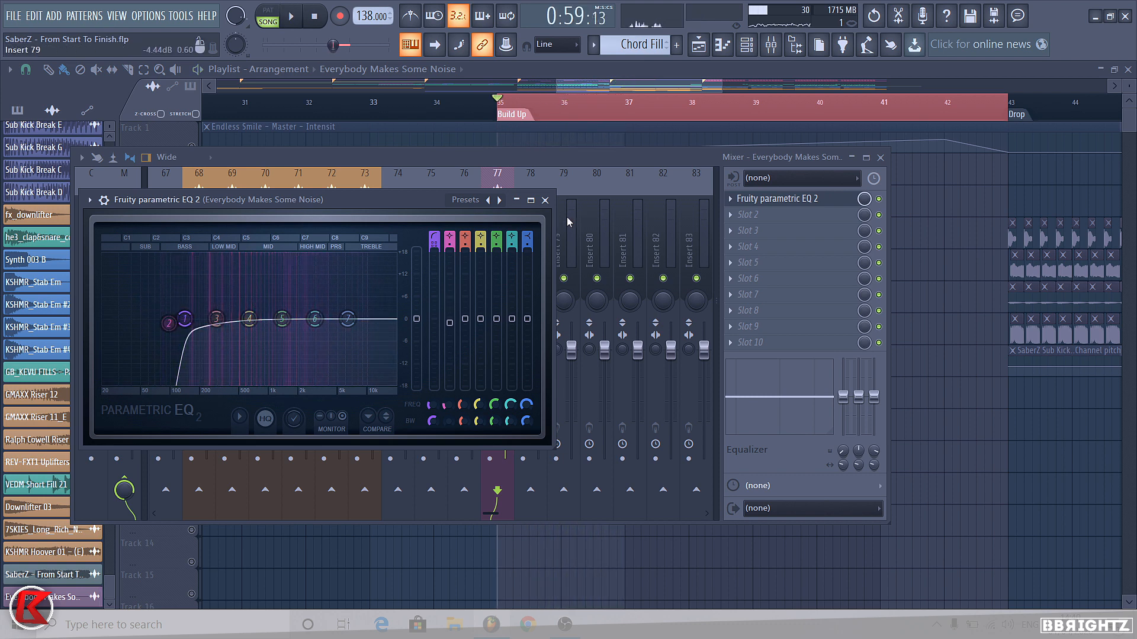
Close the equalizer and load ValhallaVintageVerb into slot 7 of the vocal's mixer track
click(546, 200)
click(748, 295)
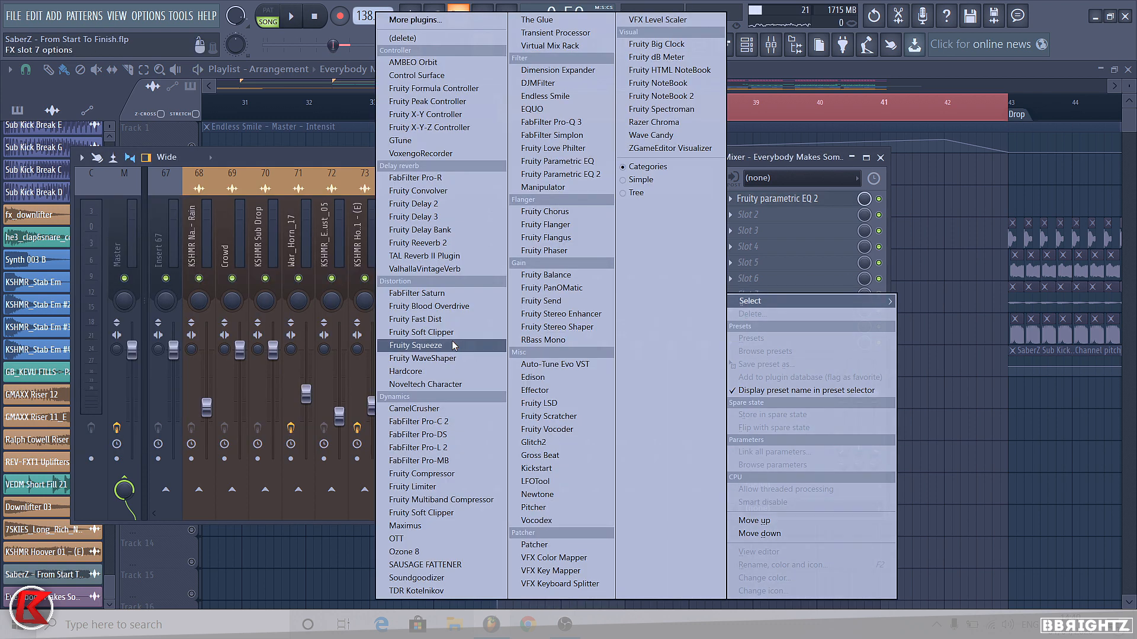
click(438, 268)
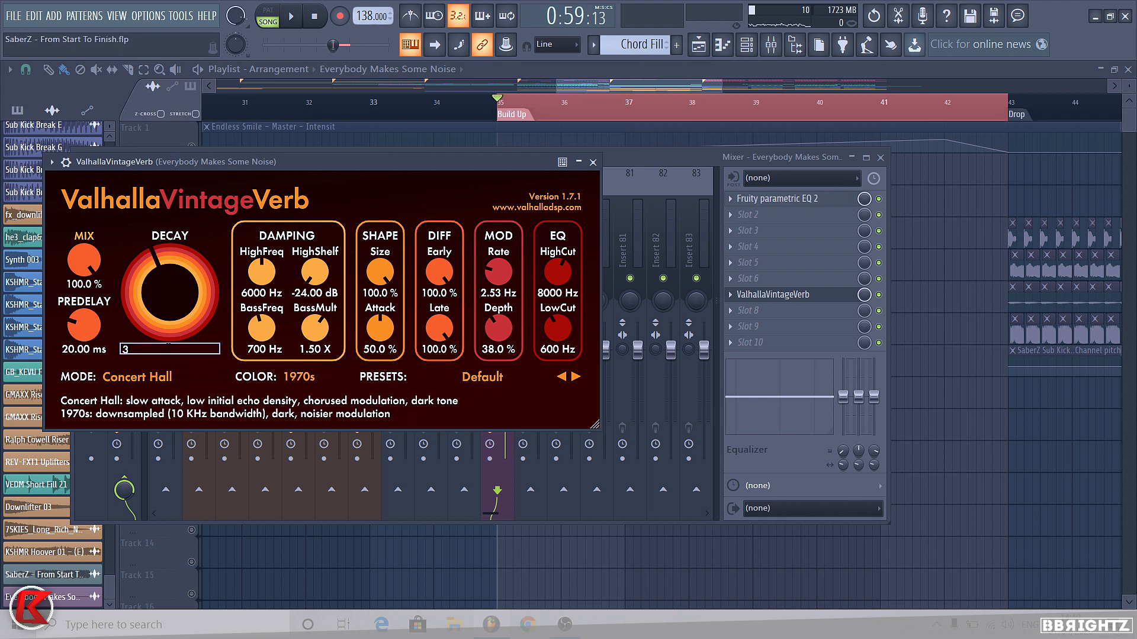
Set ValhallaVintageVerb's decay to 3 s and its mix to 25 %, and close the reverb
key(Return)
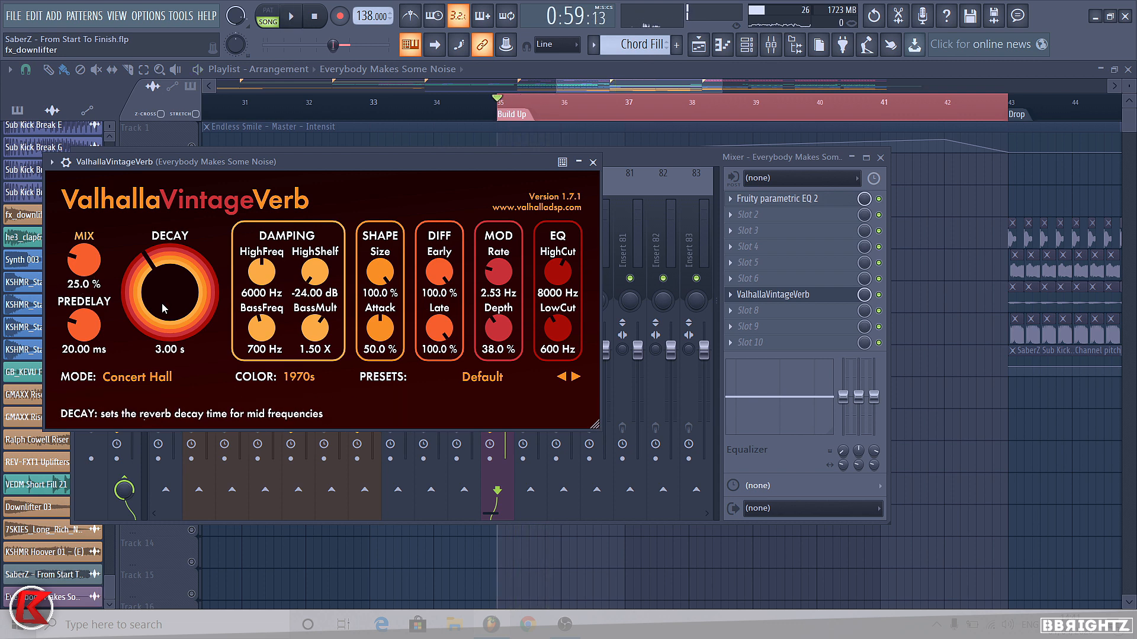
click(586, 163)
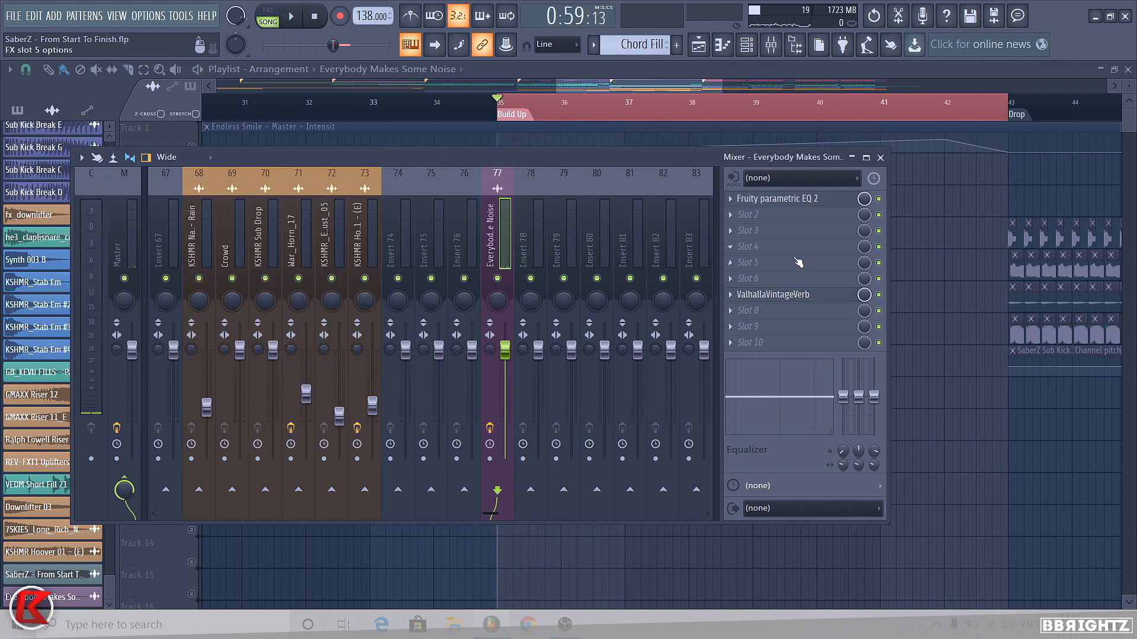
Load Soundgoodizer into slot 5 of the vocal's mixer track, audition it briefly and close it
click(747, 262)
click(409, 578)
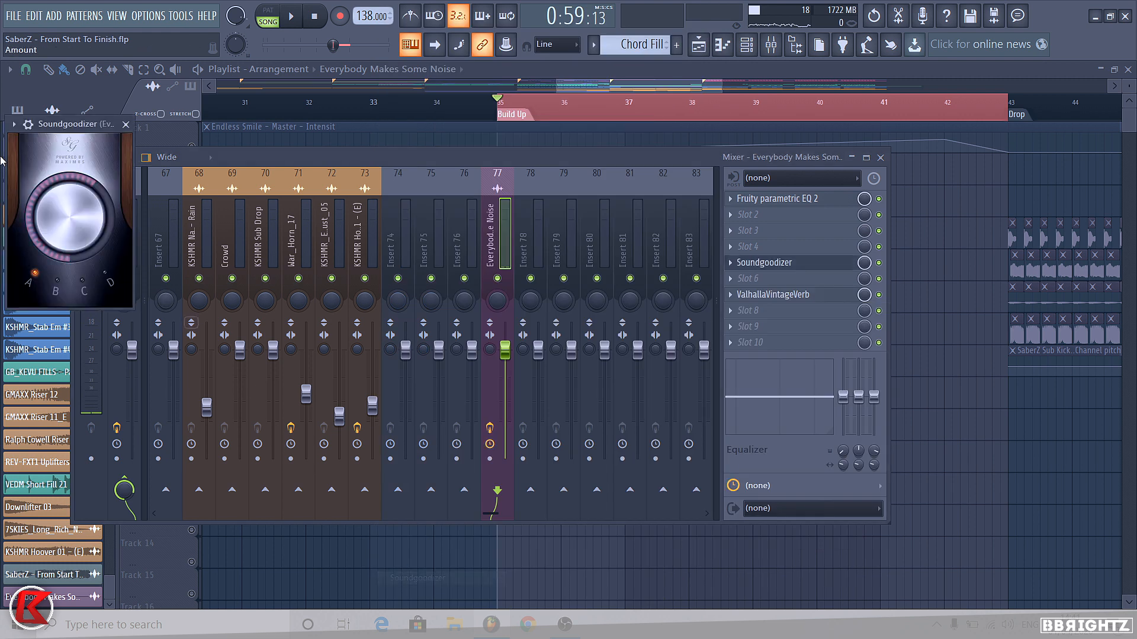
key(space)
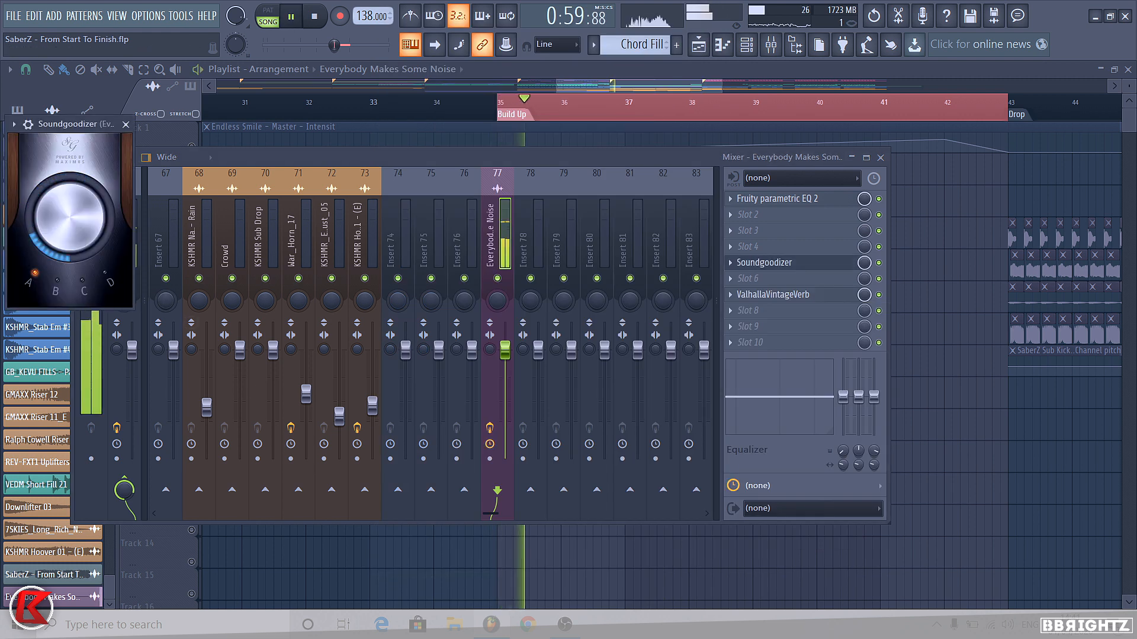
key(space)
click(764, 262)
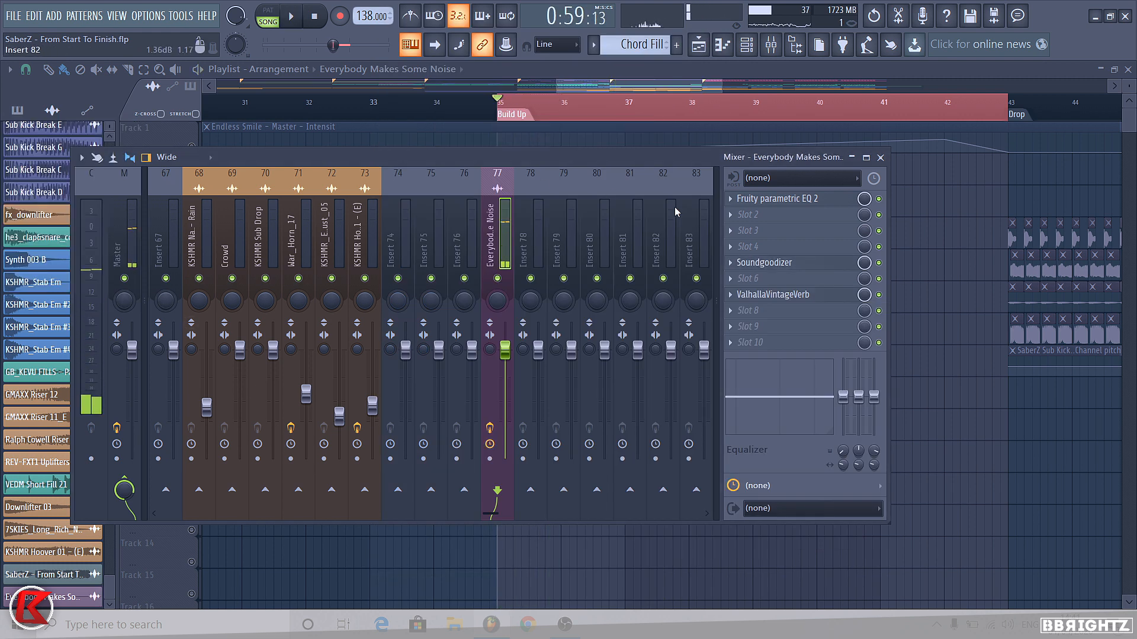
Load a second Fruity Parametric EQ 2 into slot 2 of the vocal's mixer track and adjust one band while auditioning the vocal
click(775, 204)
click(775, 204)
click(747, 216)
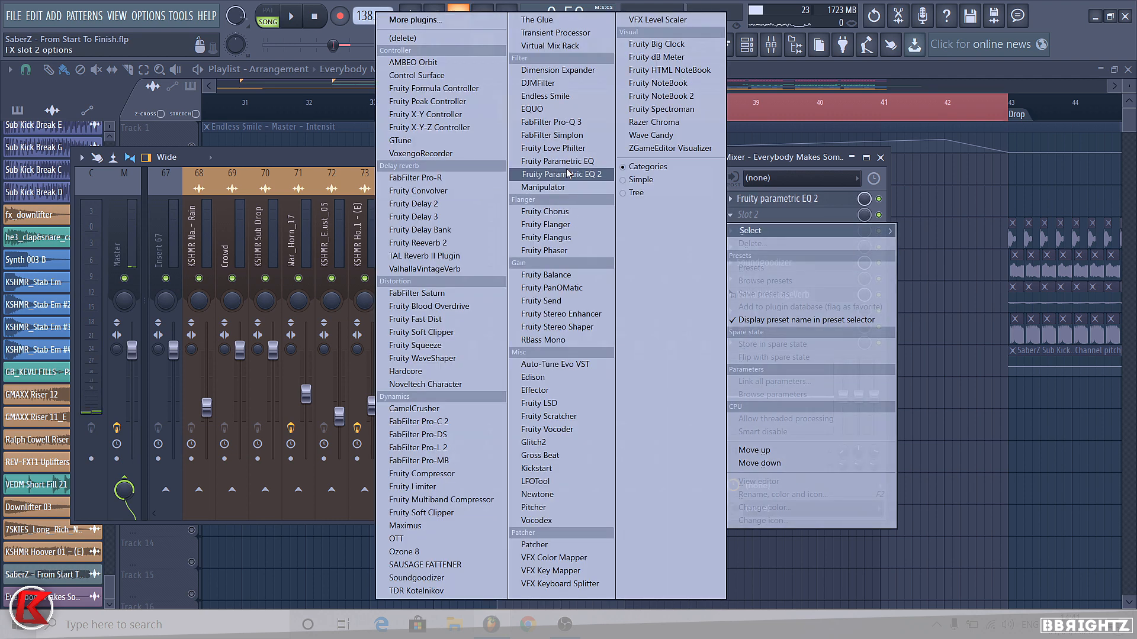
click(455, 206)
key(space)
drag(304, 338, 364, 306)
key(space)
key(space)
click(564, 219)
key(space)
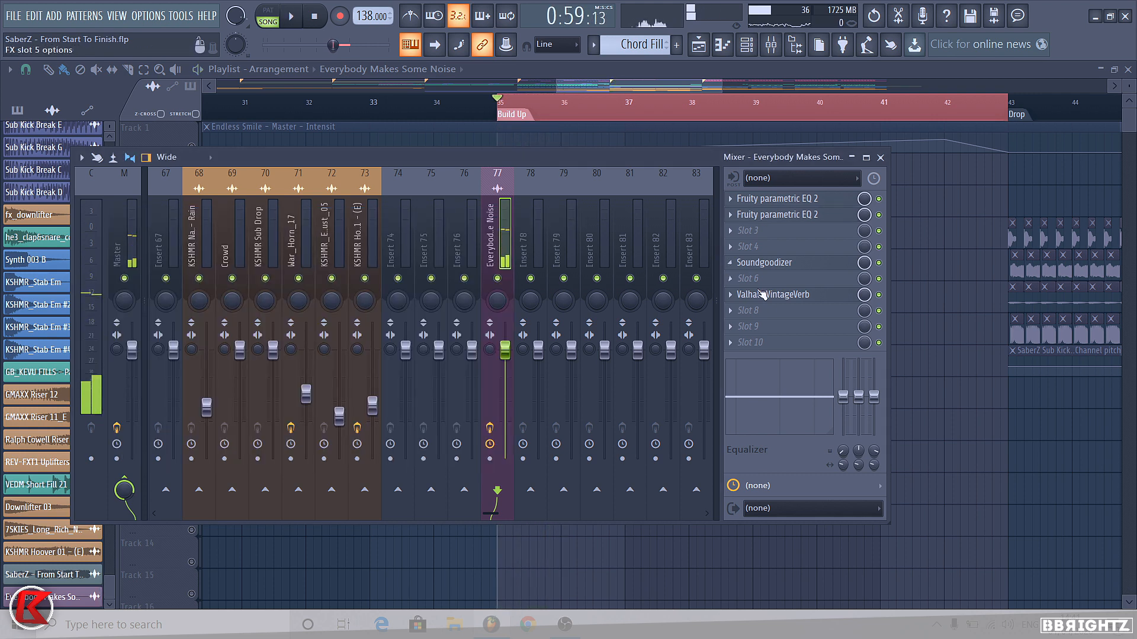
Load OTT into slot 6 and move it to slot 7, after ValhallaVintageVerb in the vocal's effect chain
click(749, 282)
click(414, 542)
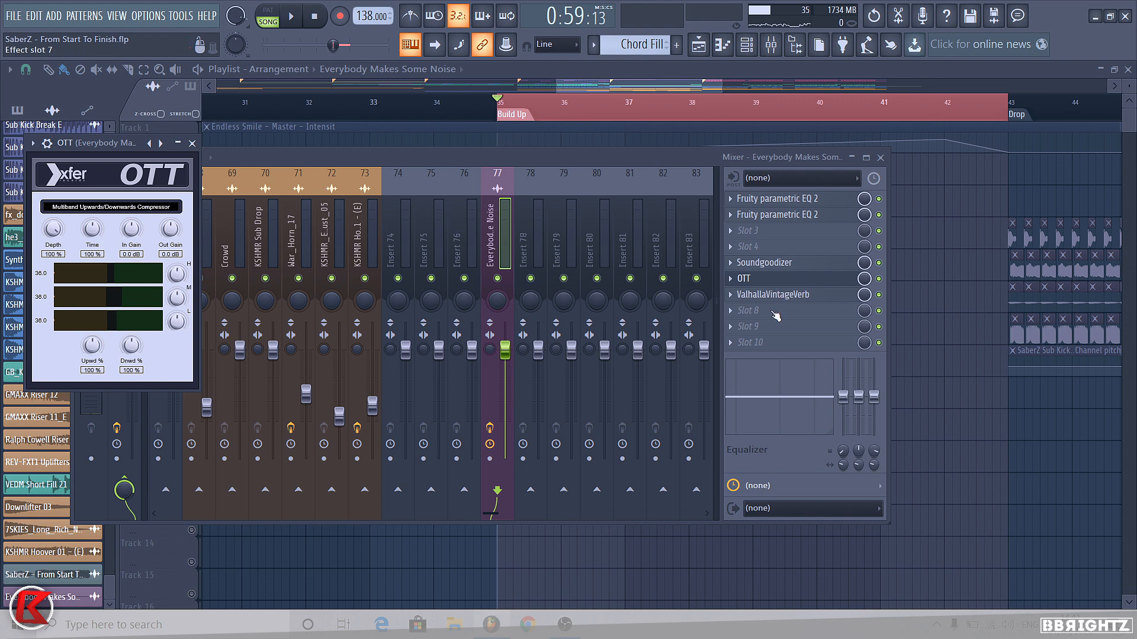
drag(752, 278, 775, 300)
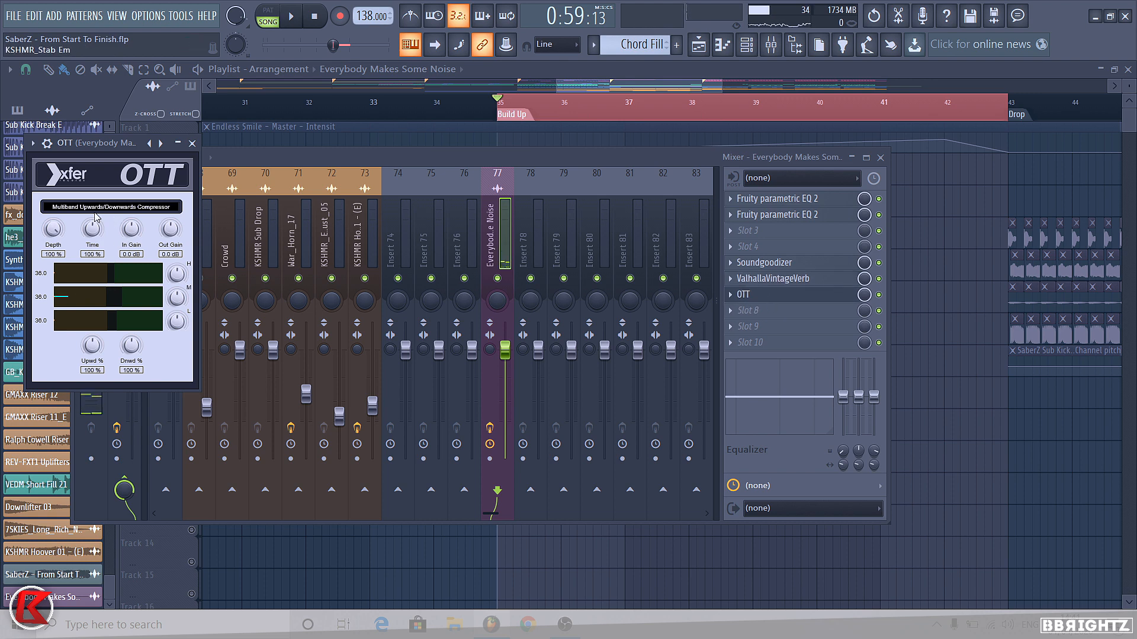
Set OTT's depth to 15 % and its high-band gain to 123 % while auditioning the vocal
key(space)
drag(55, 230, 56, 275)
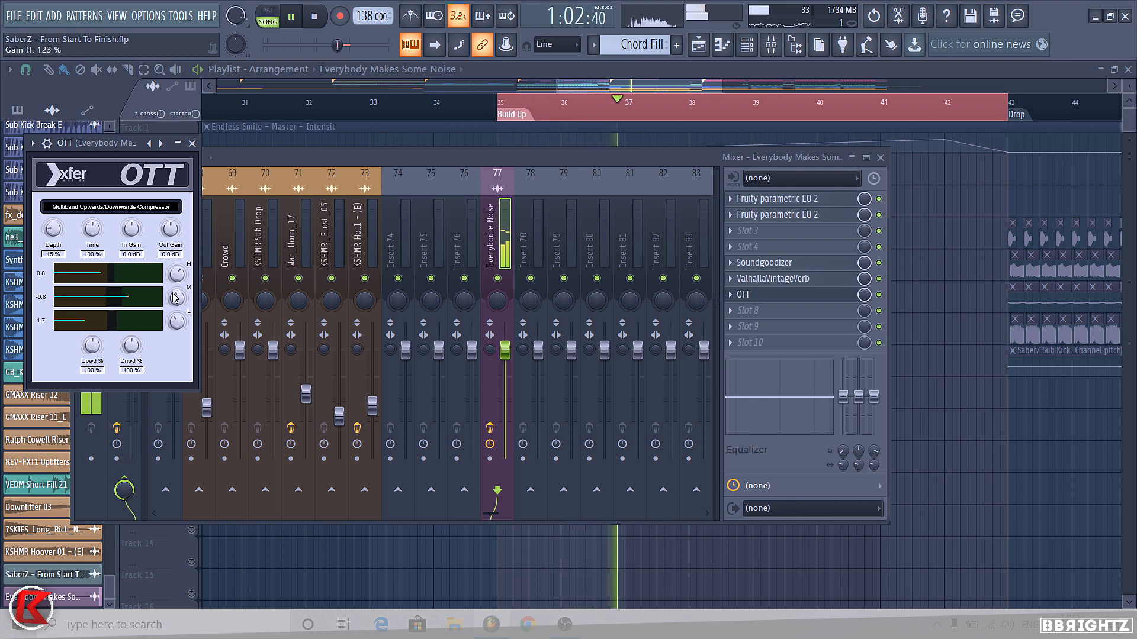
click(879, 296)
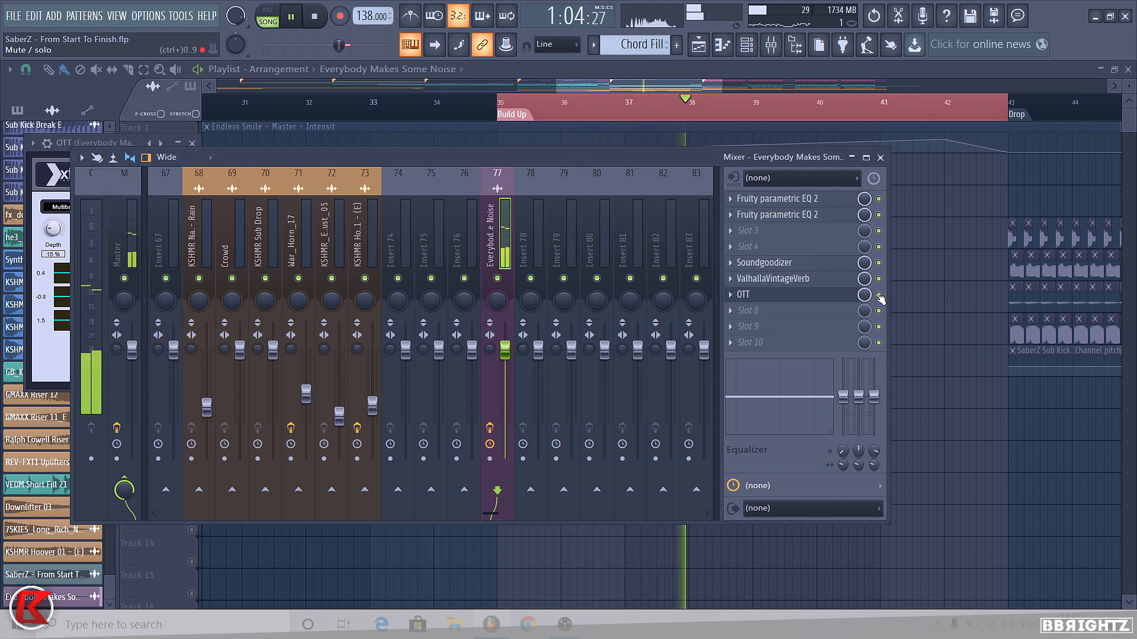
click(831, 298)
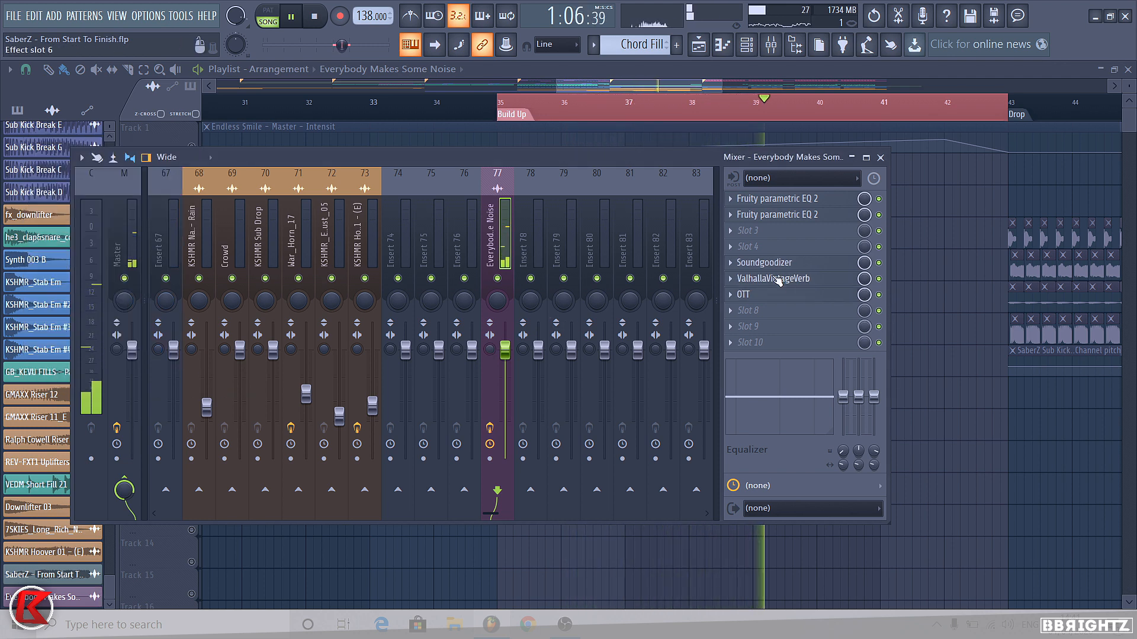
key(space)
Play the arrangement from bar 39 and add a half-bar vocal clip in the second half of bar 40 on Track 2
key(F9)
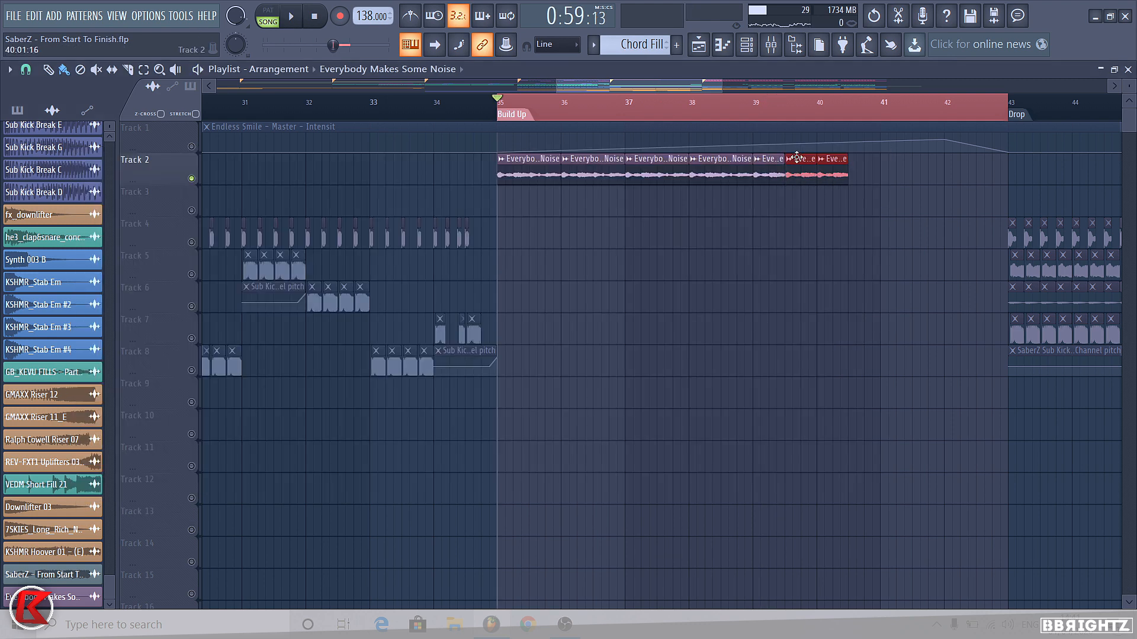
click(753, 105)
key(space)
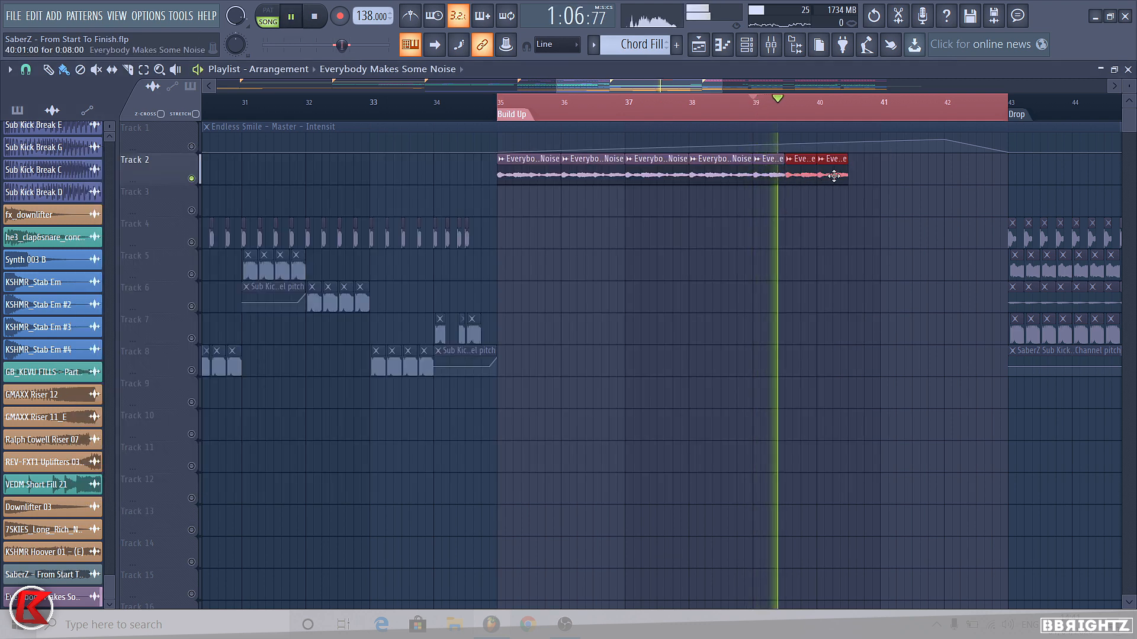
click(853, 178)
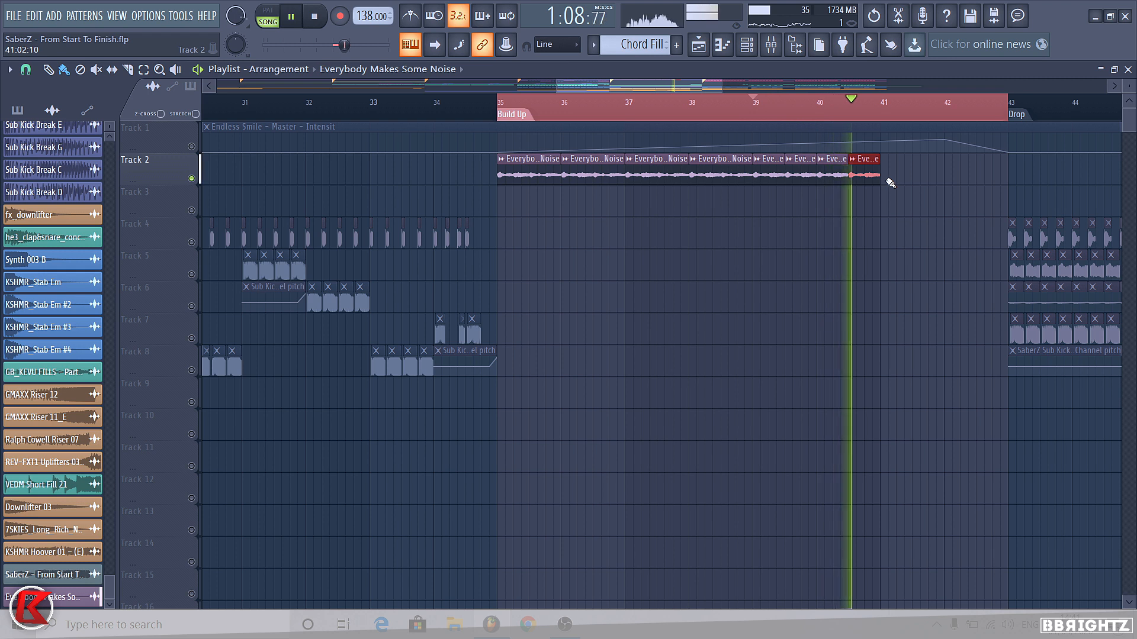
key(space)
Fill bar 41 on Track 2 with four quarter-bar vocal clips
click(887, 180)
drag(898, 190, 895, 150)
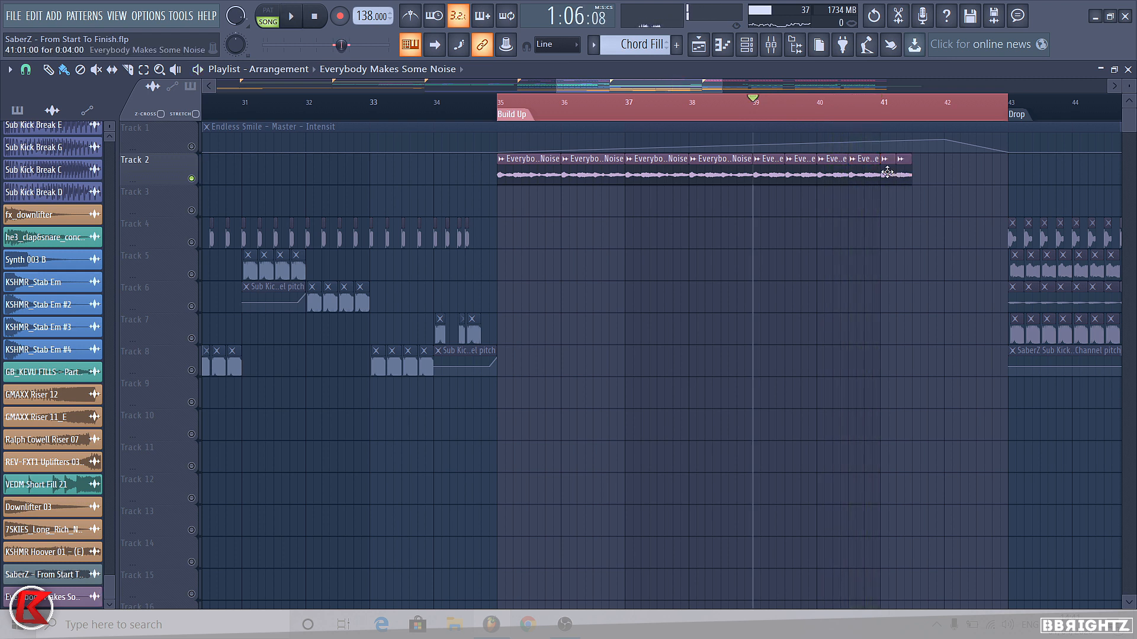
right_click(887, 173)
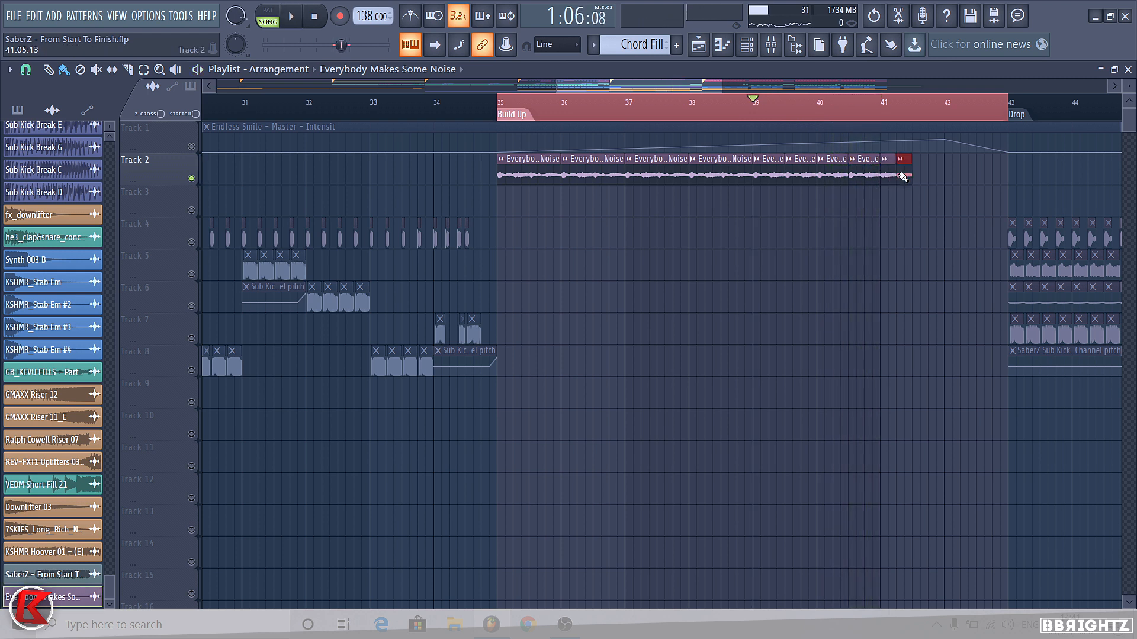
drag(926, 175, 931, 177)
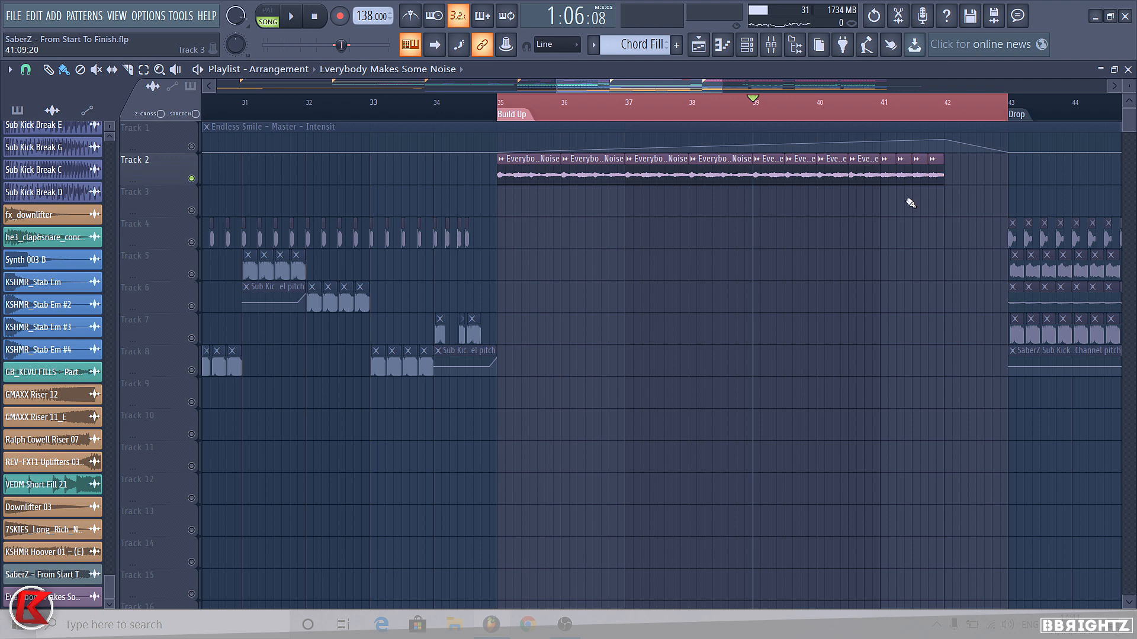
Place a full-bar vocal clip at bar 42 on Track 2 and play it back
click(945, 177)
click(953, 116)
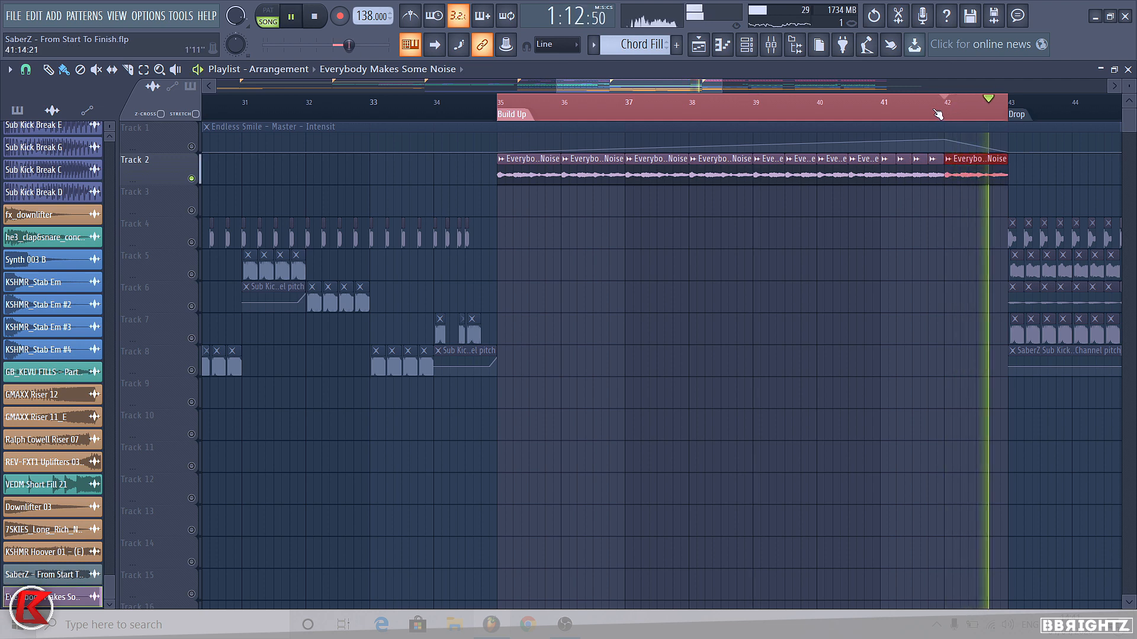
key(space)
Create an automation clip for the vocal's channel pitch across the Build Up section on Track 3
double_click(566, 169)
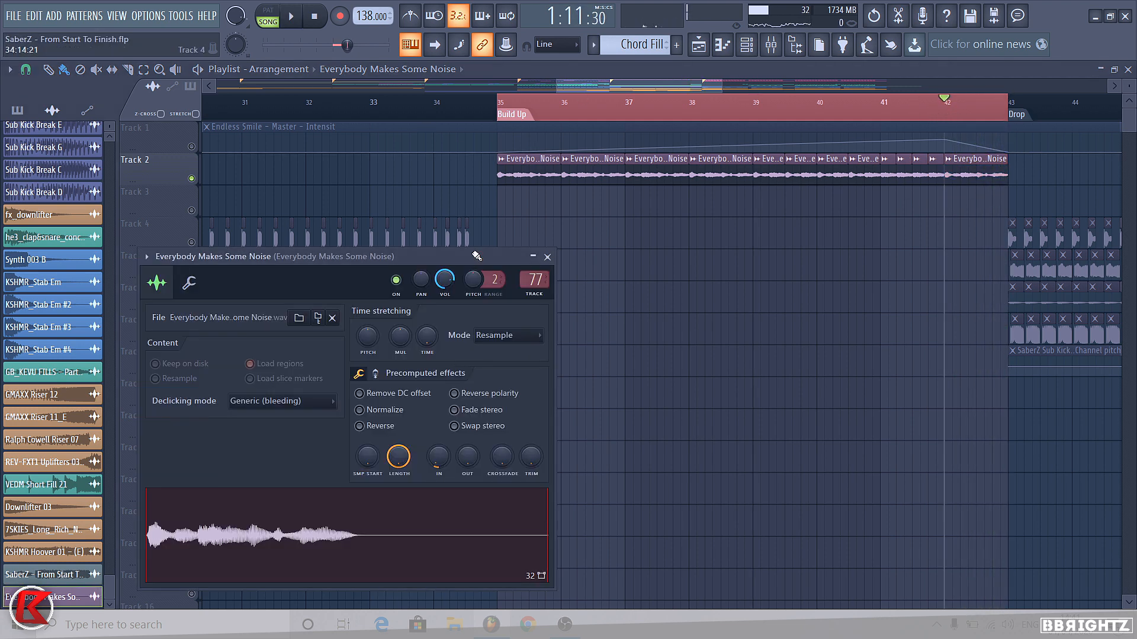
click(499, 346)
click(492, 375)
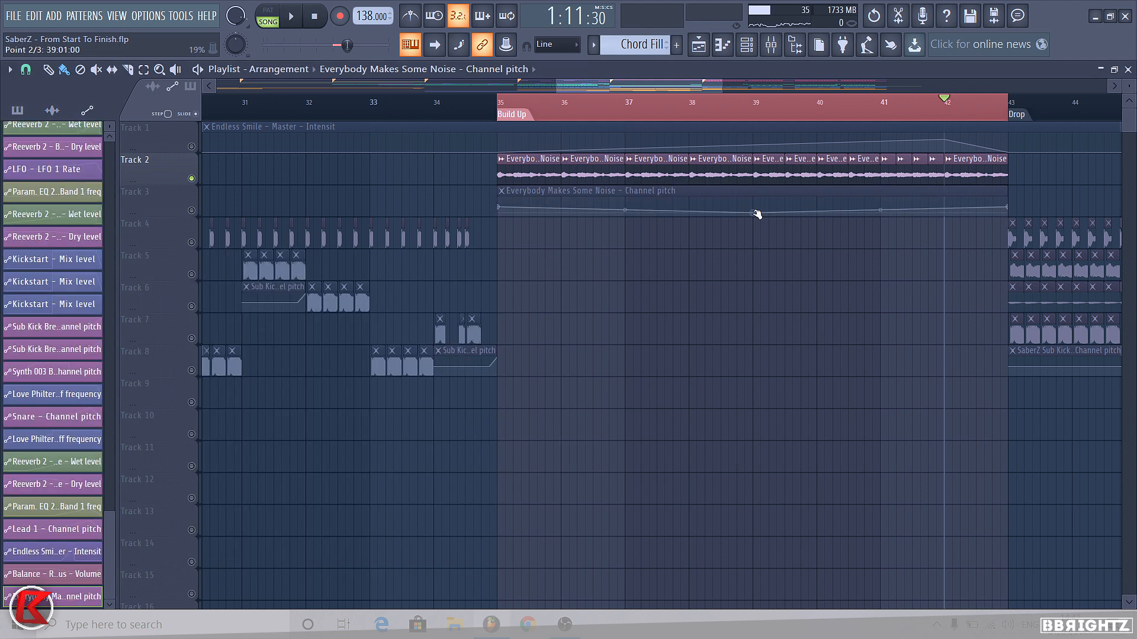
Add points to the pitch automation at bars 39 and 42, setting bar 39 to 50% and raising the value at bar 42
right_click(755, 212)
click(796, 446)
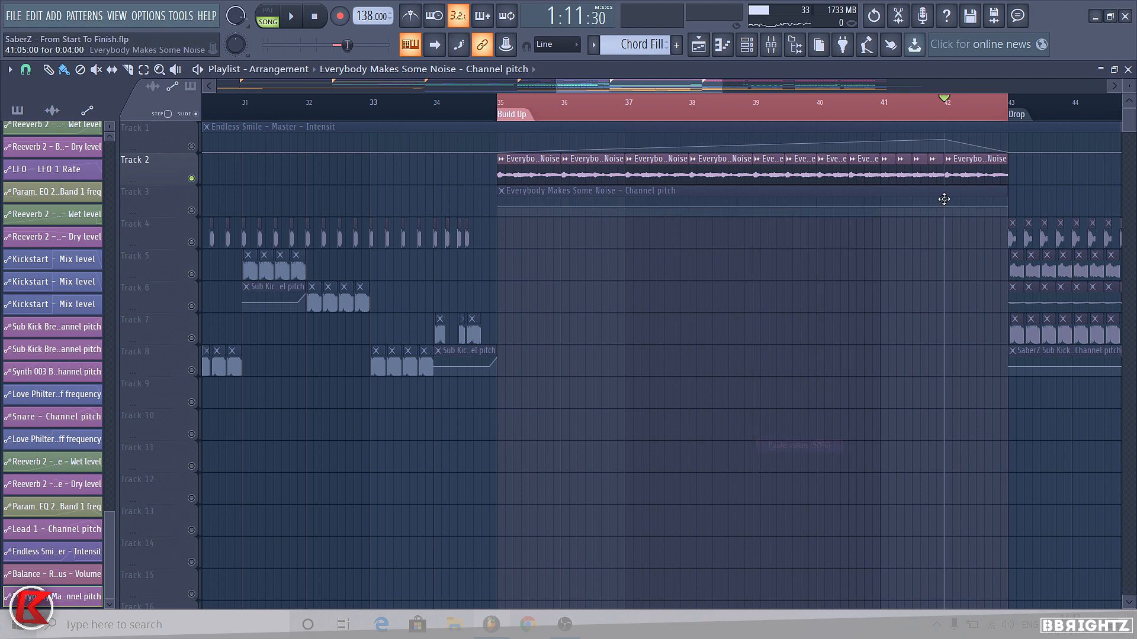
right_click(944, 206)
drag(944, 206, 944, 198)
right_click(948, 212)
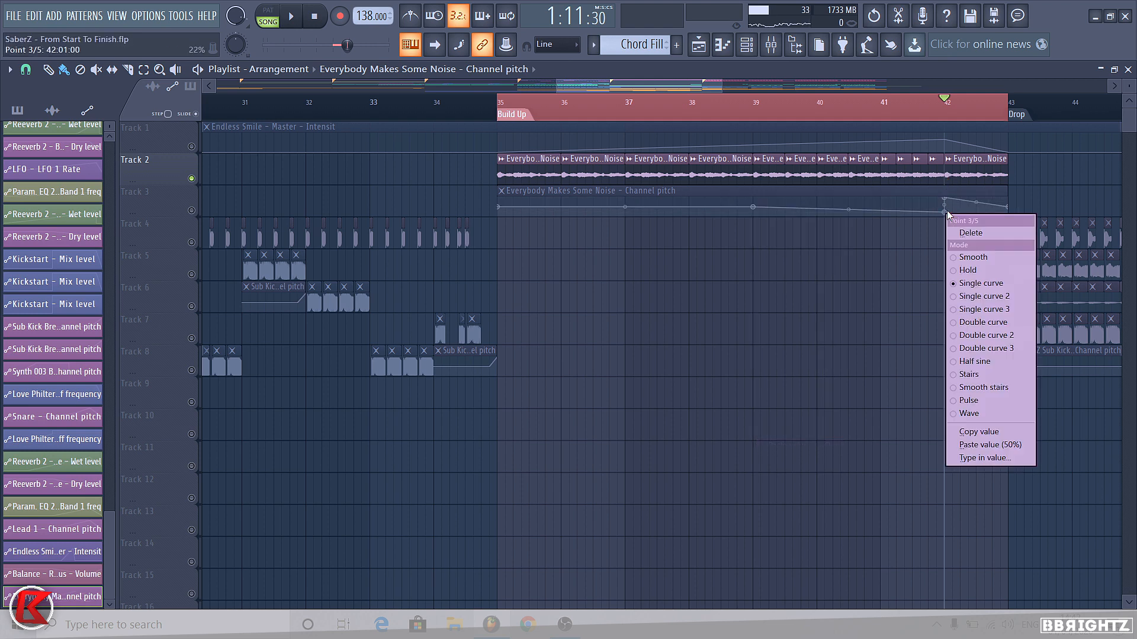
click(973, 270)
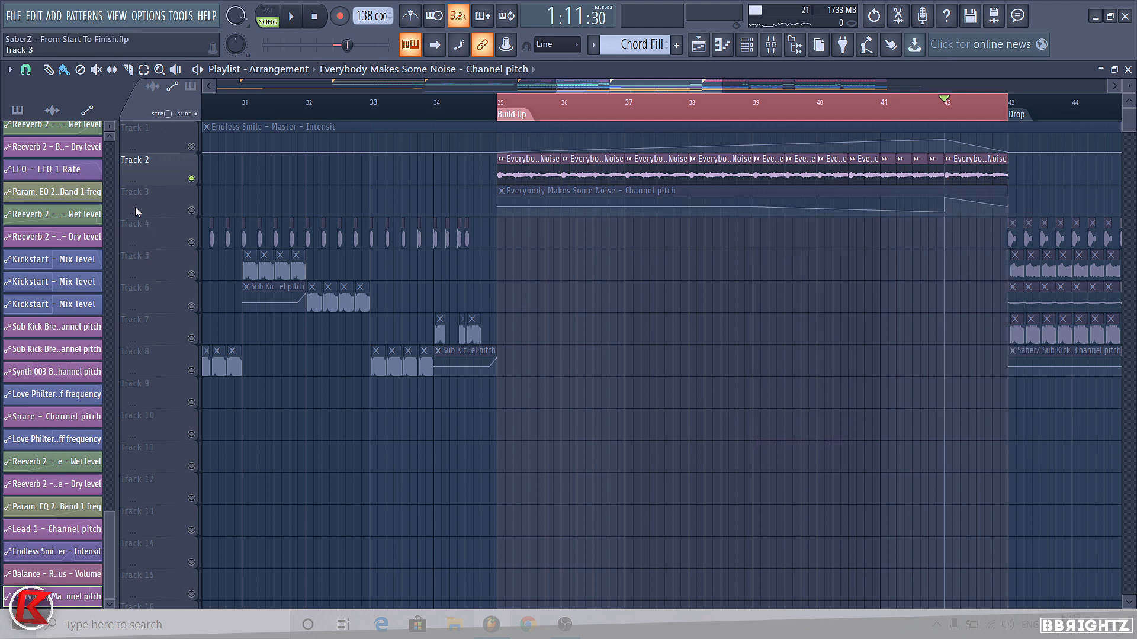
Enlarge Track 3, delete the low automation point at bar 42 and drop the pitch back to 50% right after the peak
drag(137, 218, 137, 371)
scroll(790, 290, up, 2)
right_click(1000, 330)
click(1027, 353)
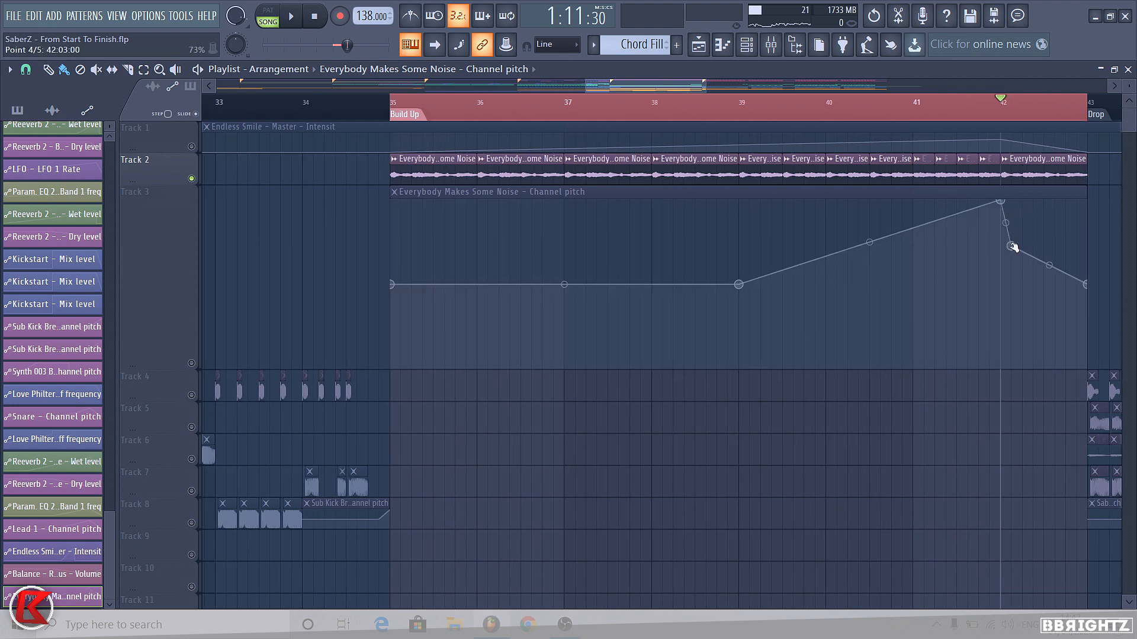
right_click(999, 267)
click(1047, 498)
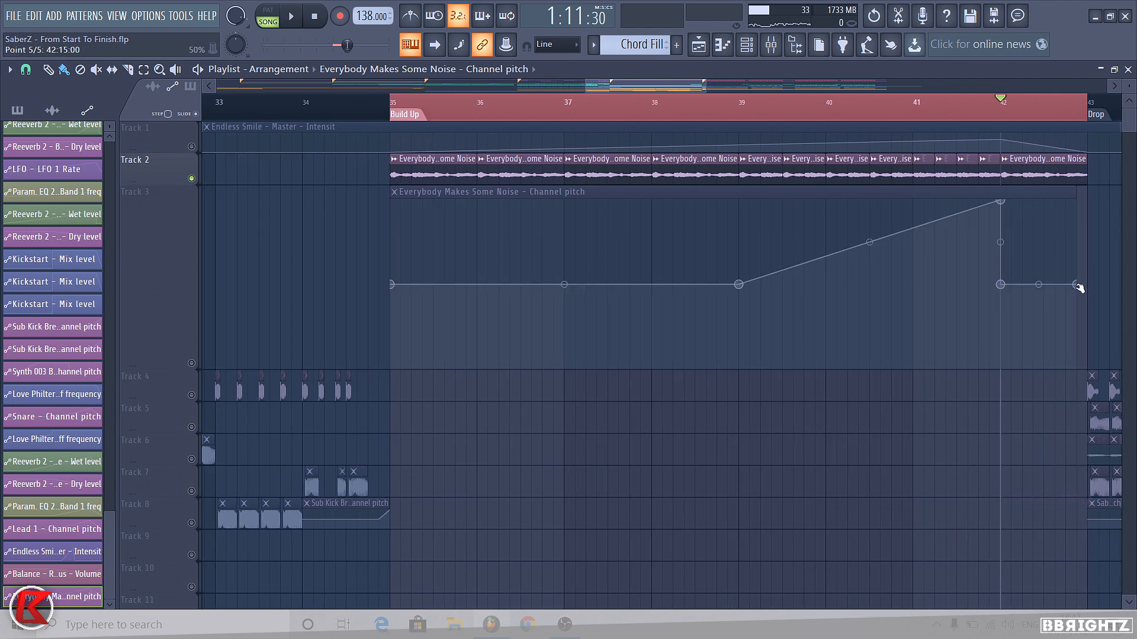
Enable Track 3 alongside Track 2 and play the build-up from bar 38 to hear the pitch rise
click(192, 363)
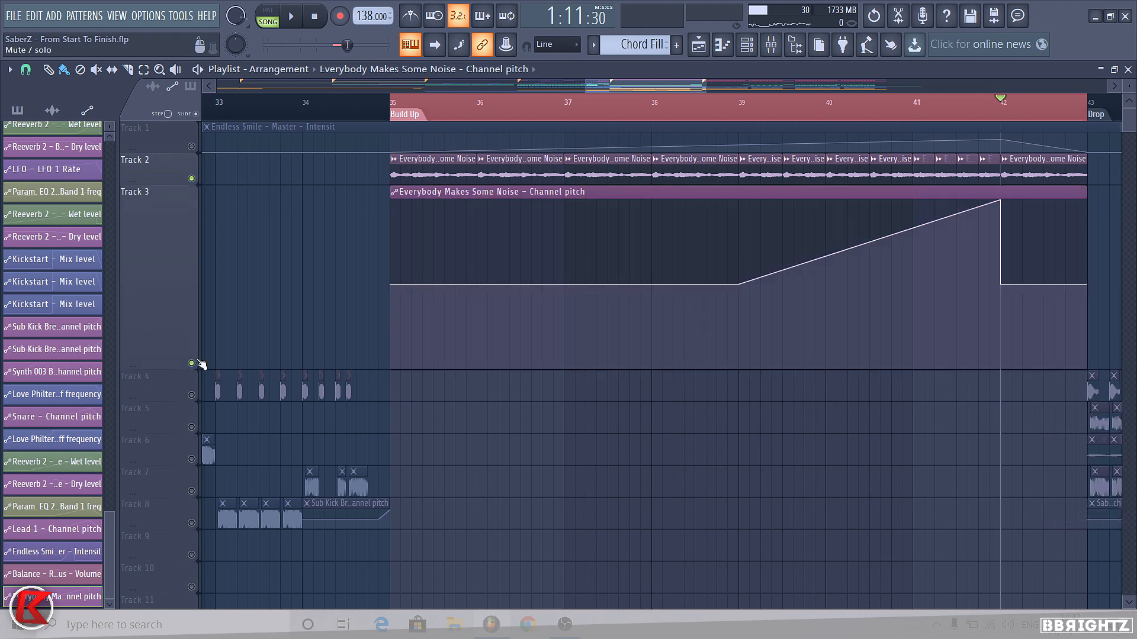
click(662, 103)
key(space)
scroll(433, 211, down, 2)
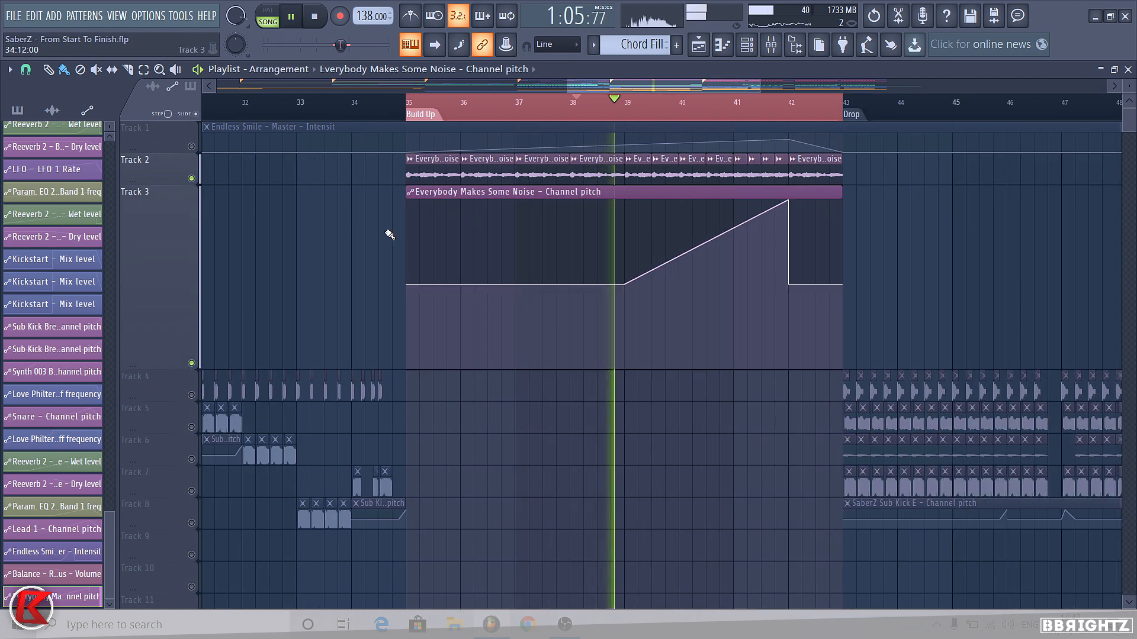
scroll(284, 260, down, 4)
Reset Track 3 to the same normal height as the other tracks
right_click(176, 186)
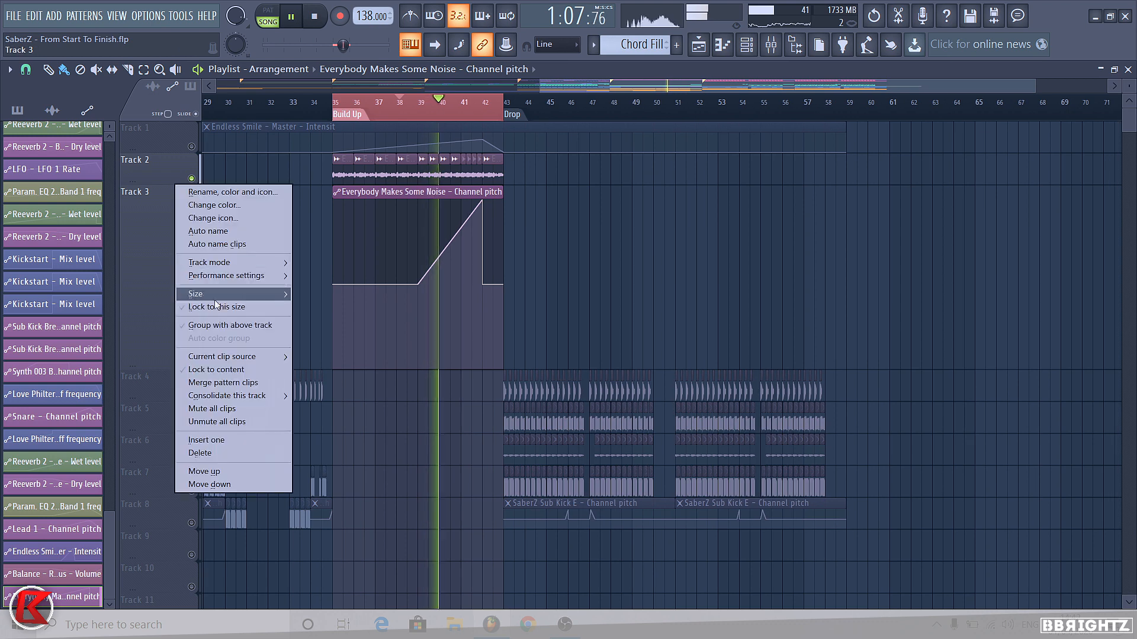
mouse_move(237, 293)
click(327, 315)
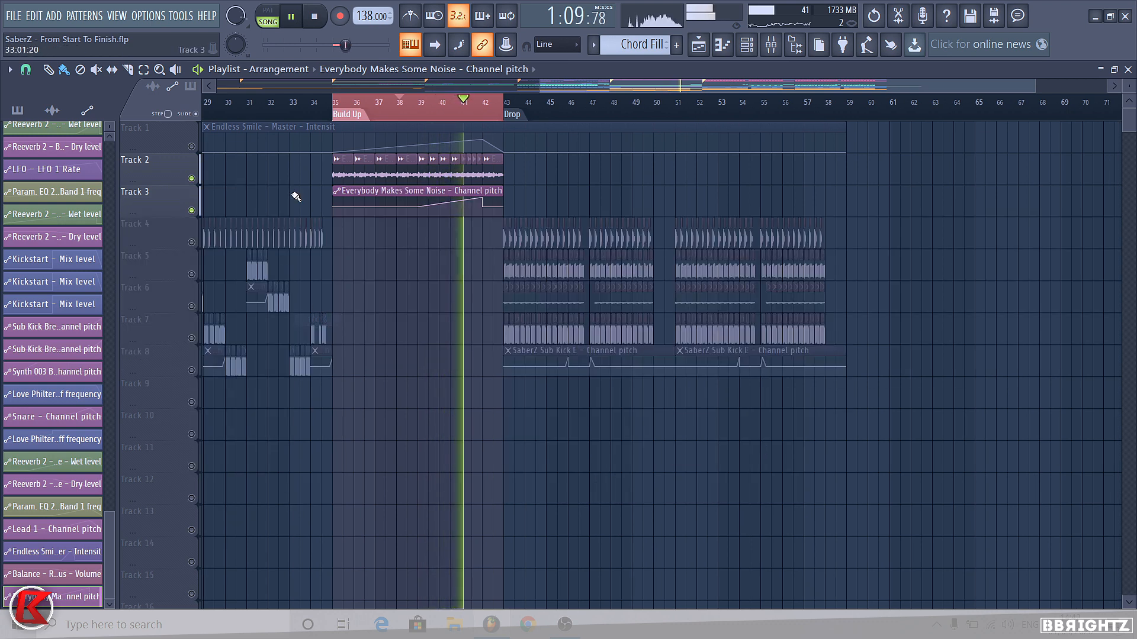
Stop playback and return the playhead to the start of the Build Up section
scroll(312, 173, down, 3)
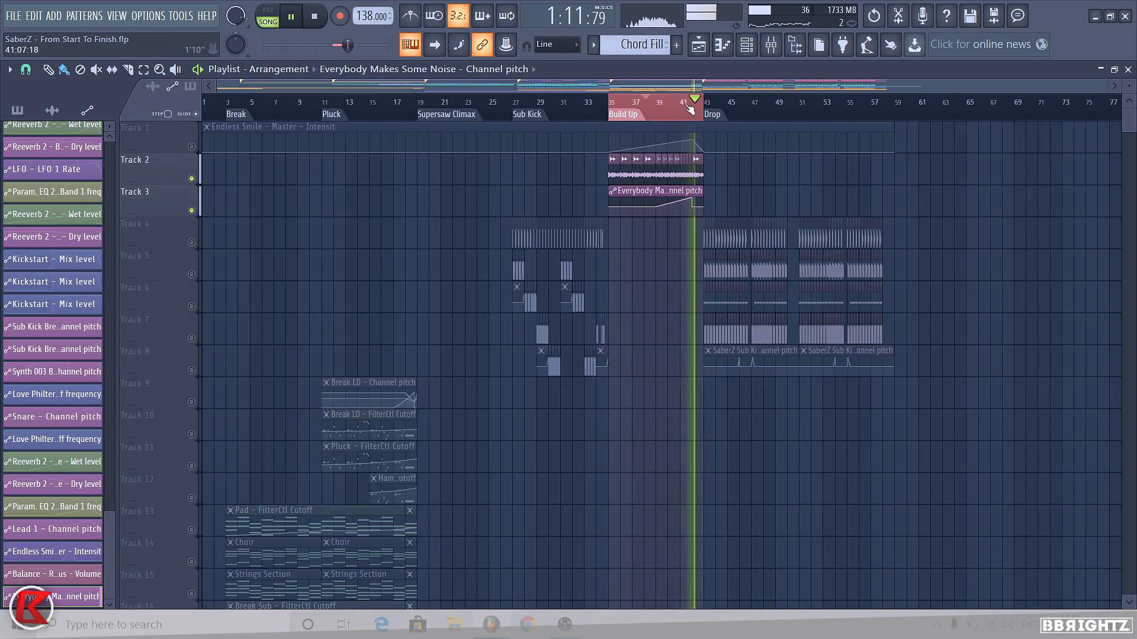
click(603, 54)
key(space)
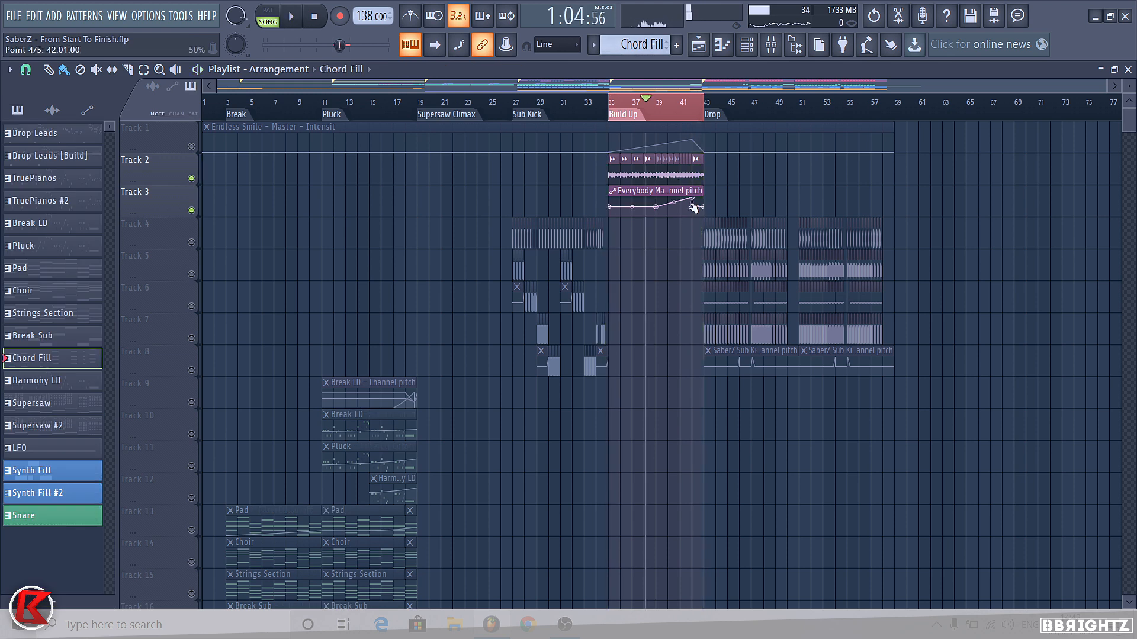
click(632, 113)
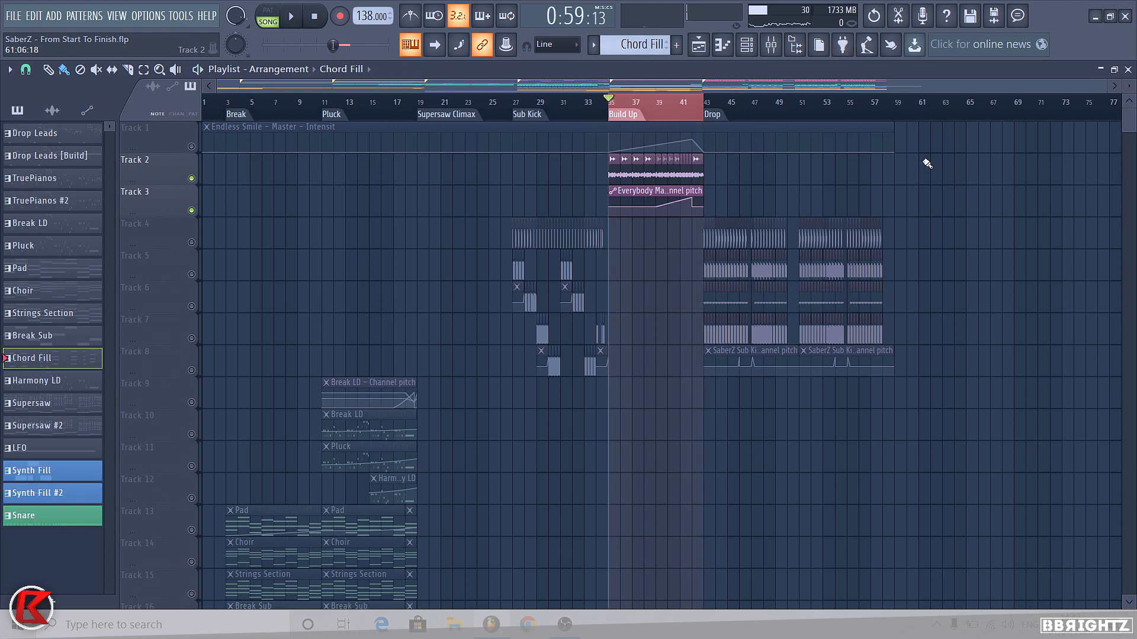
Load Fruity Reeverb 2 into slot 9 of the vocal's mixer track
click(767, 51)
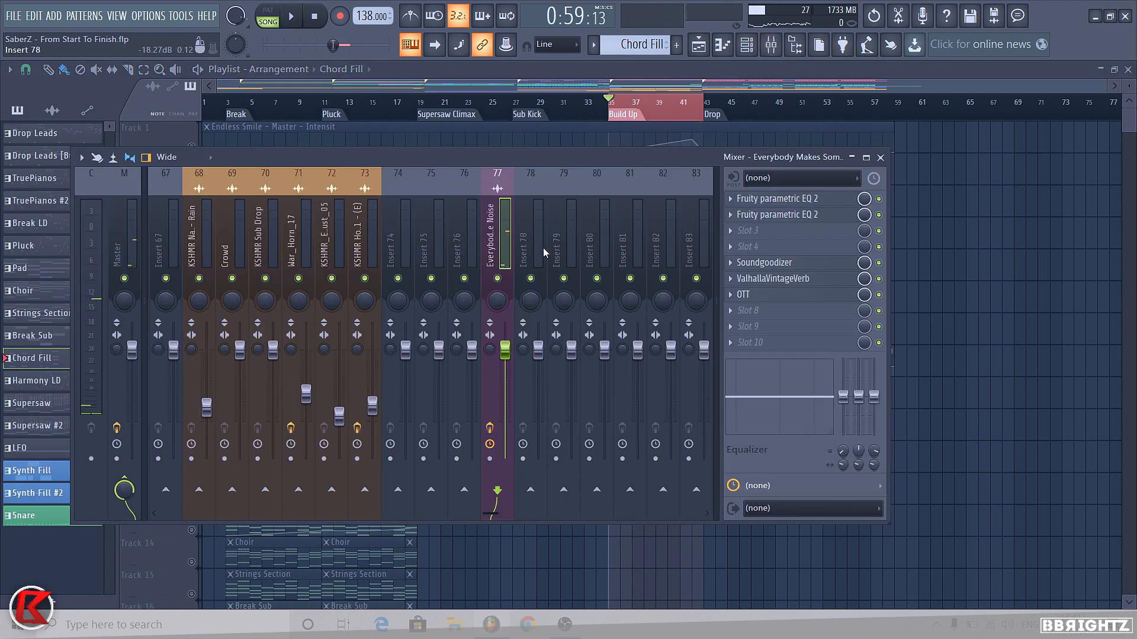
click(759, 323)
click(420, 243)
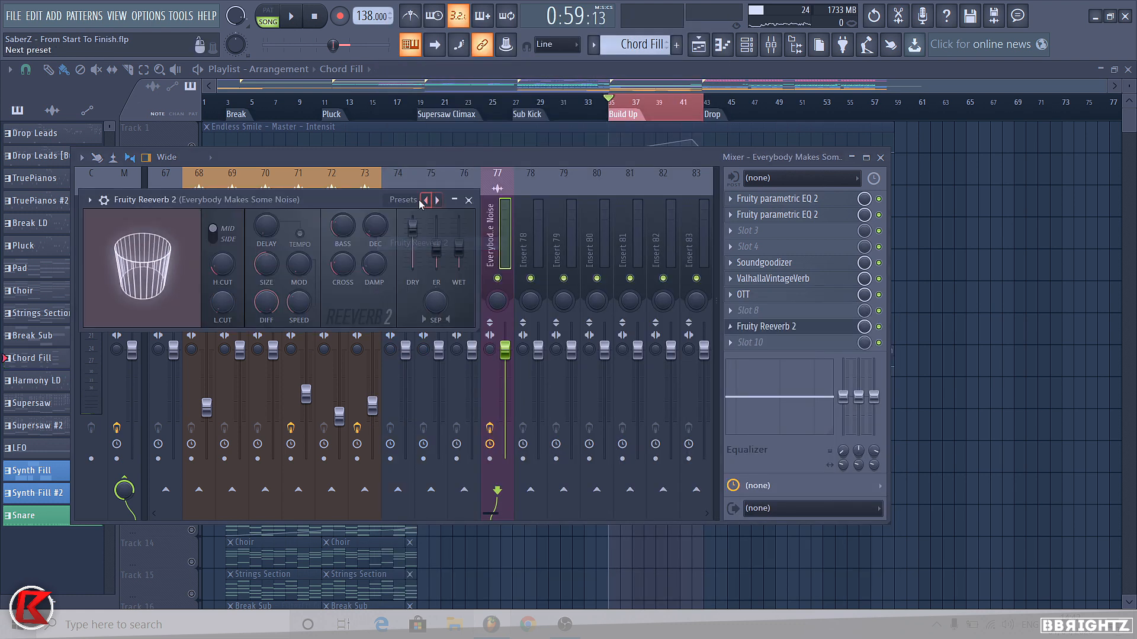
Choose the 1khz LC 10khz HC preset in Fruity Reeverb 2, increase the room size, and set the wet level to 0%
click(420, 202)
click(450, 207)
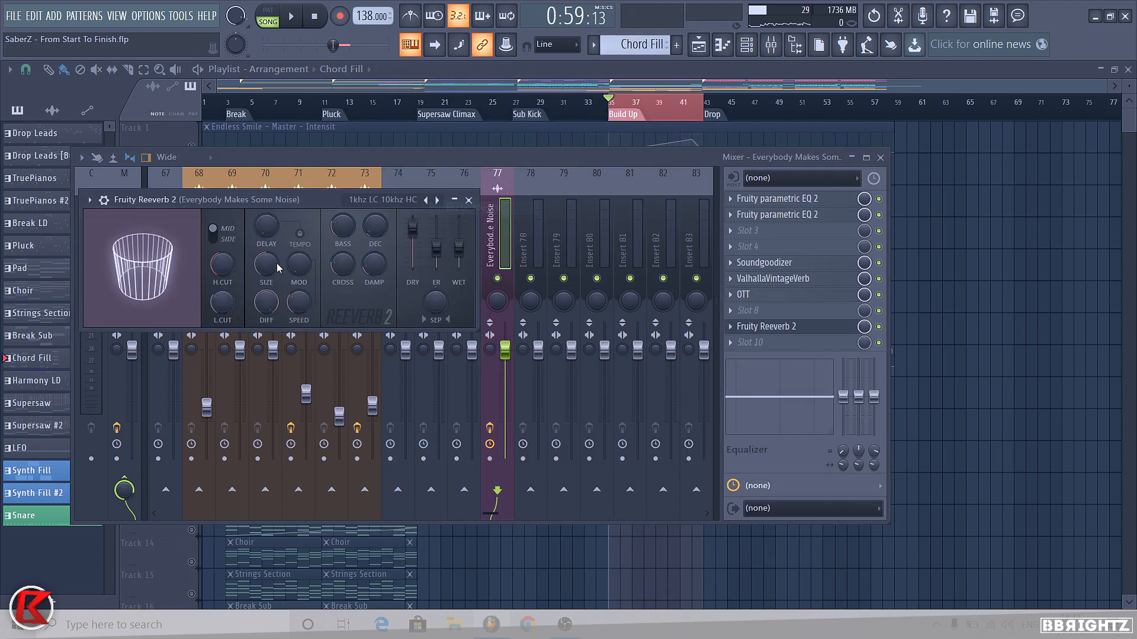
drag(267, 268, 265, 263)
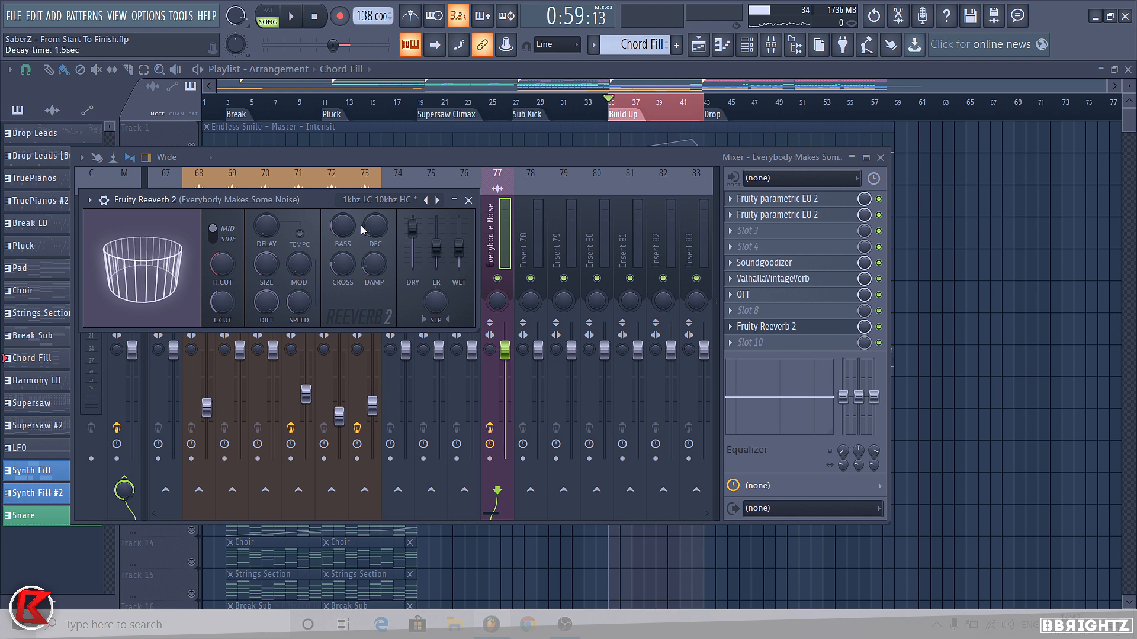
drag(459, 248, 458, 264)
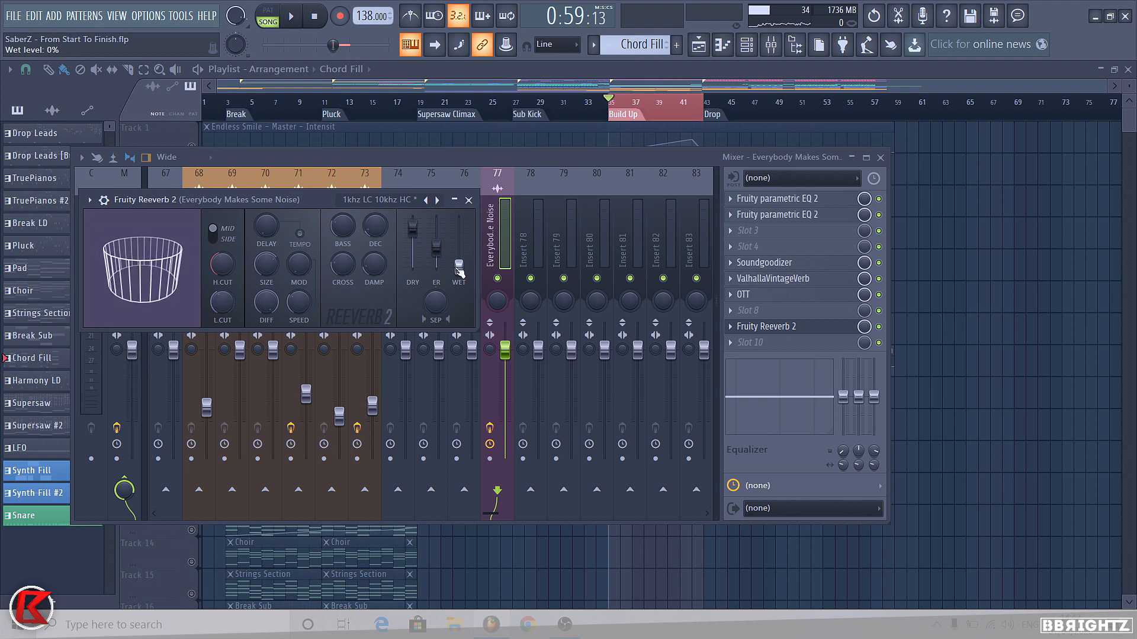
Create automation clips for the vocal reverb's wet and dry levels across the Build Up section
right_click(458, 266)
click(513, 352)
right_click(411, 226)
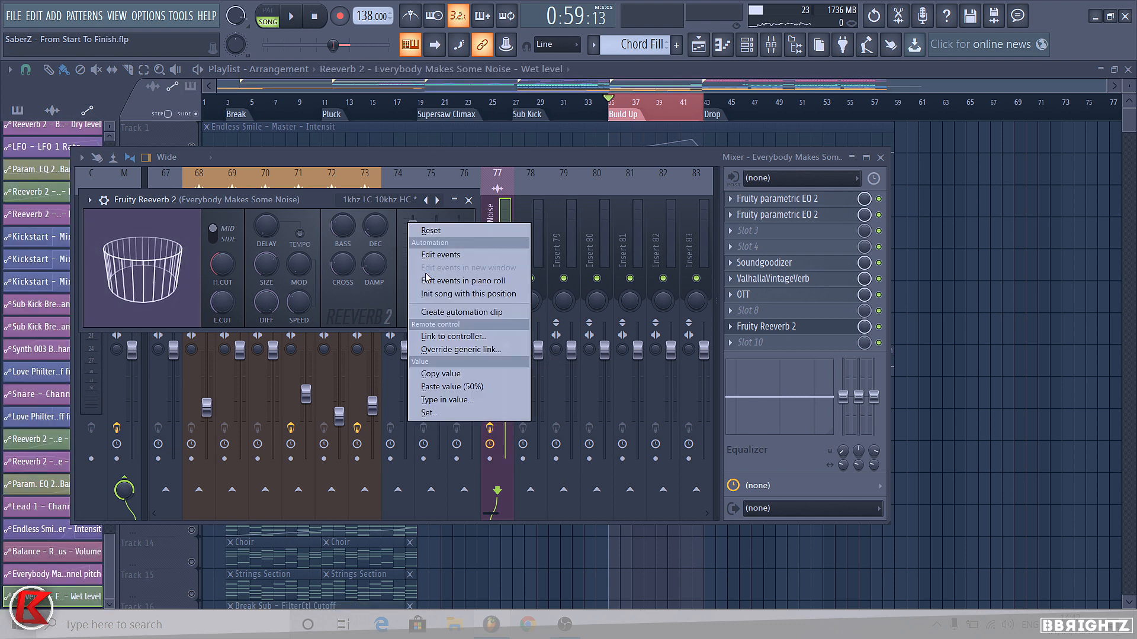
click(438, 312)
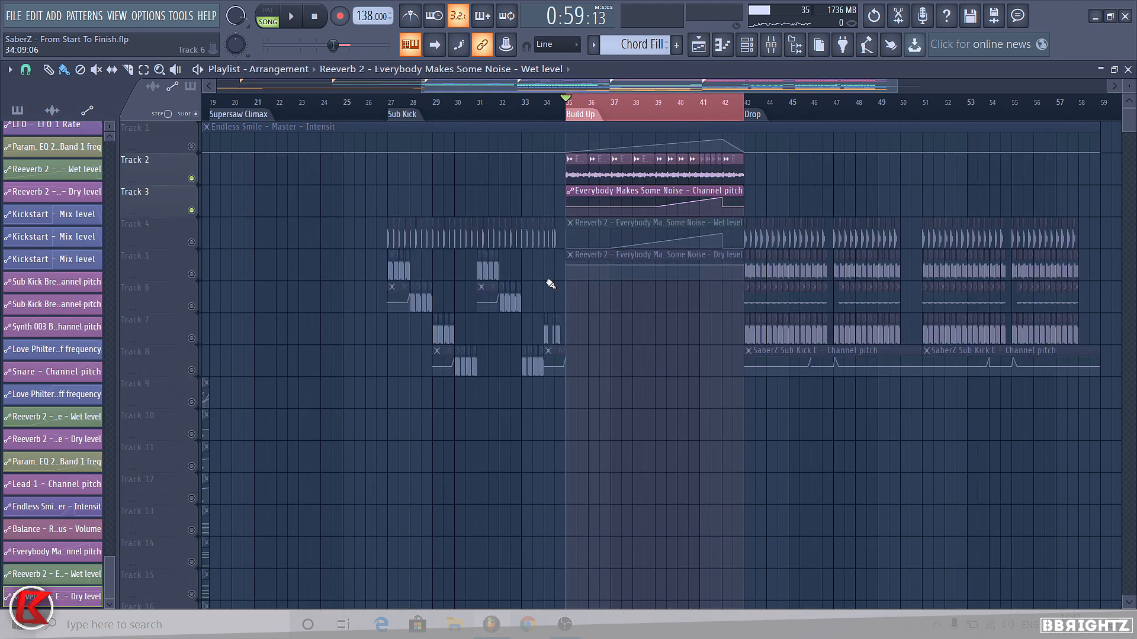
Shape the dry-level automation to hold until bar 39, fall to 66% at bar 42, and recover by bar 43
right_click(745, 266)
click(779, 485)
right_click(661, 277)
click(699, 509)
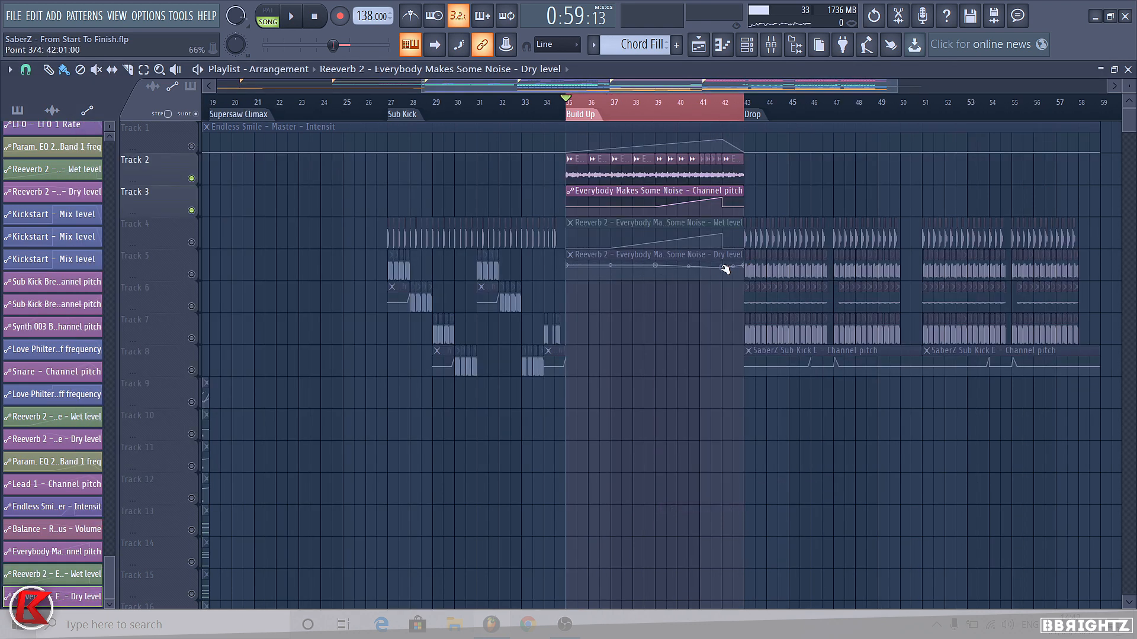
Enable Tracks 4 and 5 and play the build-up with the reverb automation
click(191, 274)
click(191, 243)
key(space)
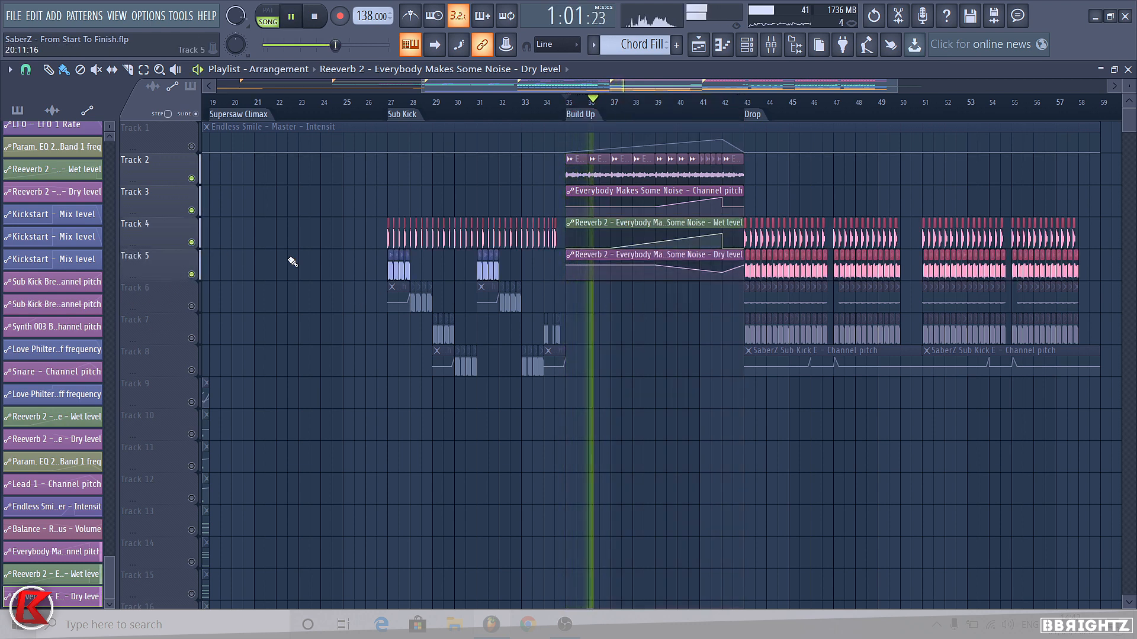
Enlarge Track 5 and reshape the dry-level curve to fall to 39% at bar 42, with a vertical return to its starting level
scroll(723, 201, up, 4)
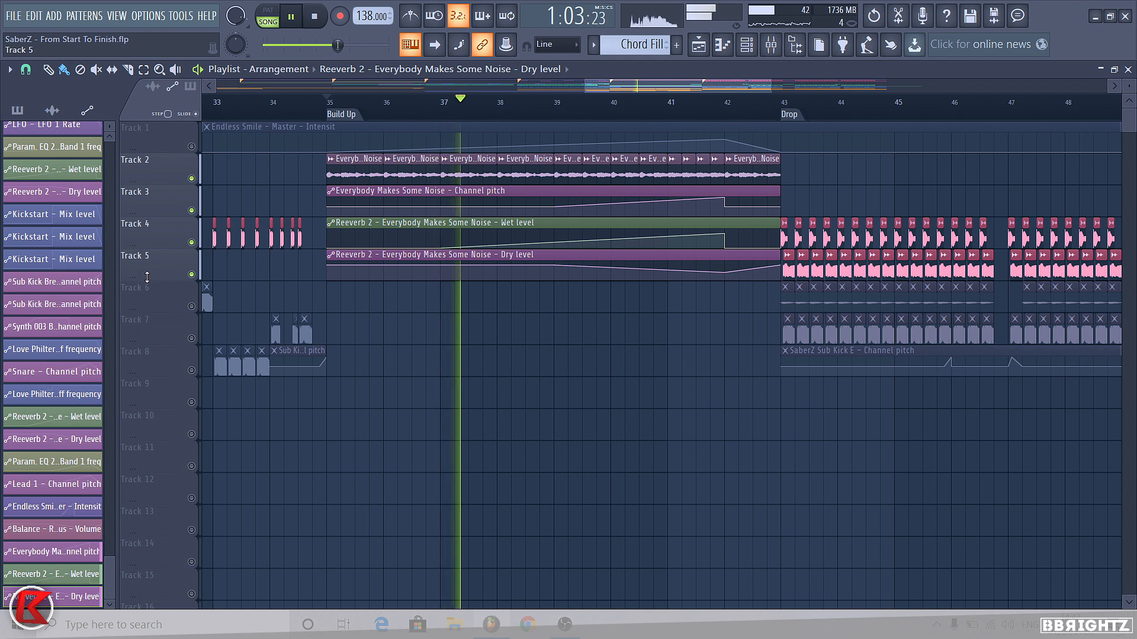
drag(142, 279, 144, 562)
right_click(725, 359)
drag(726, 357, 725, 375)
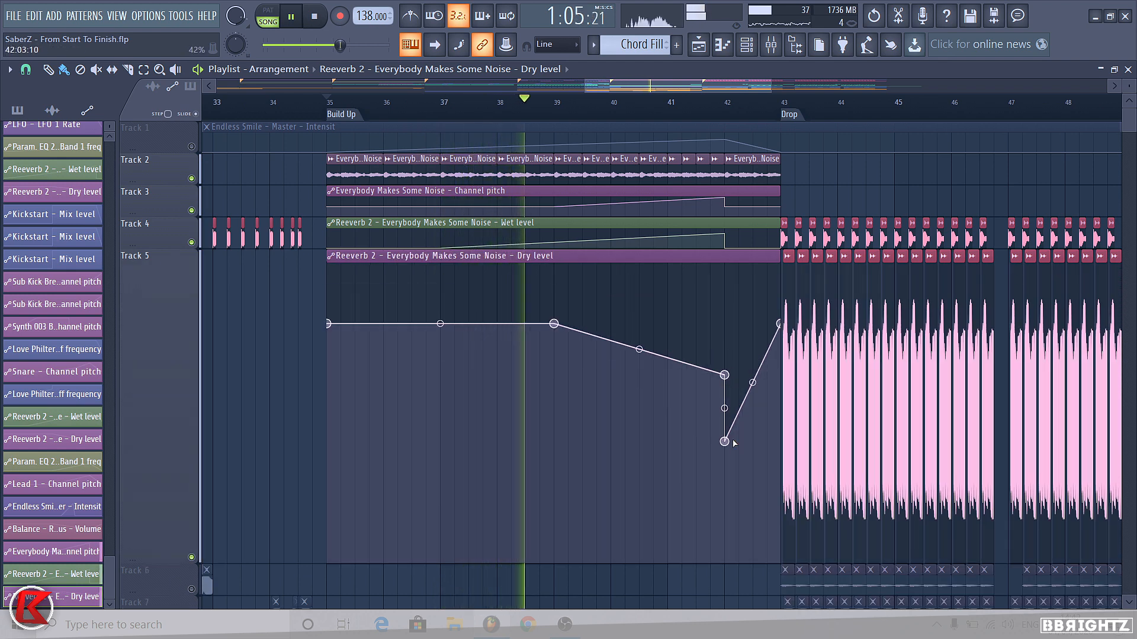
drag(725, 441, 725, 324)
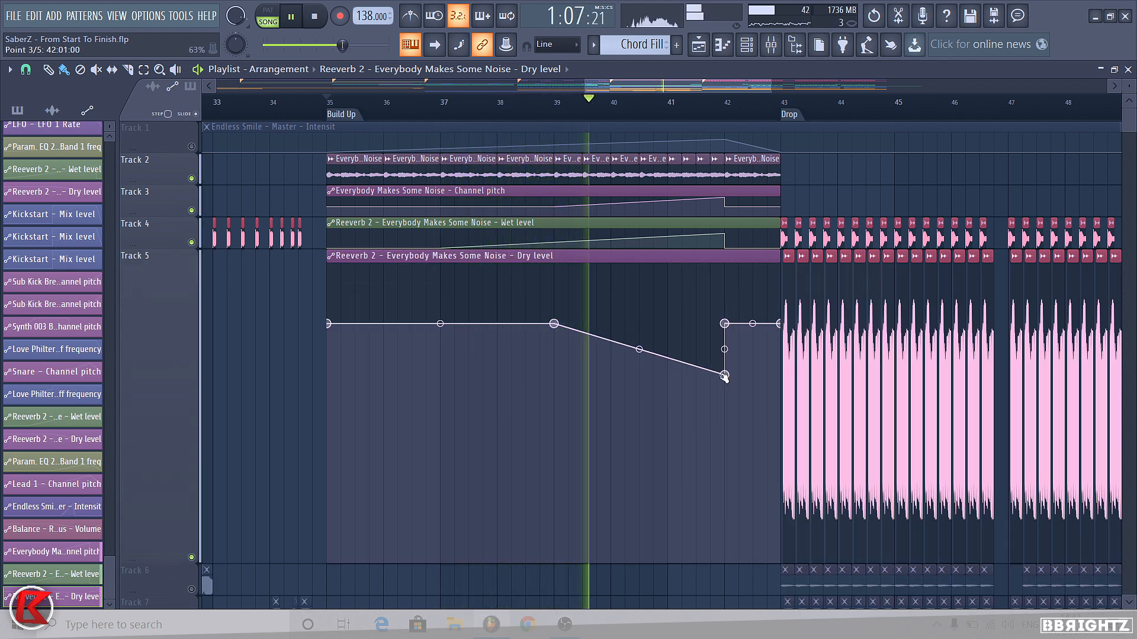
drag(725, 375, 726, 447)
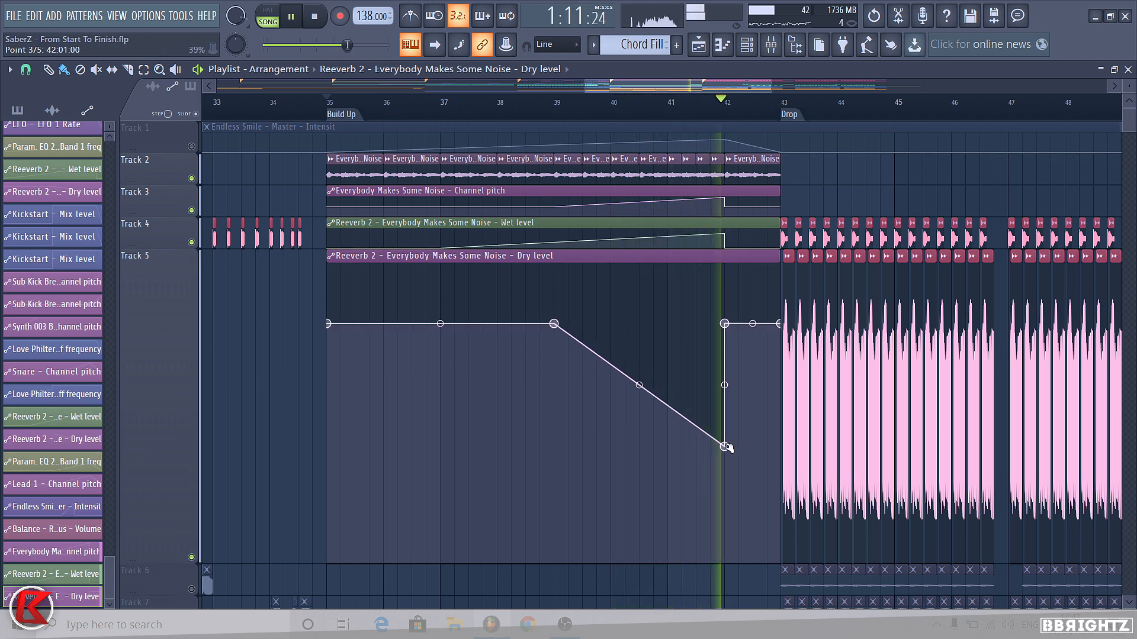
Stop playback and reset Track 5 to the same normal height as the other tracks
key(space)
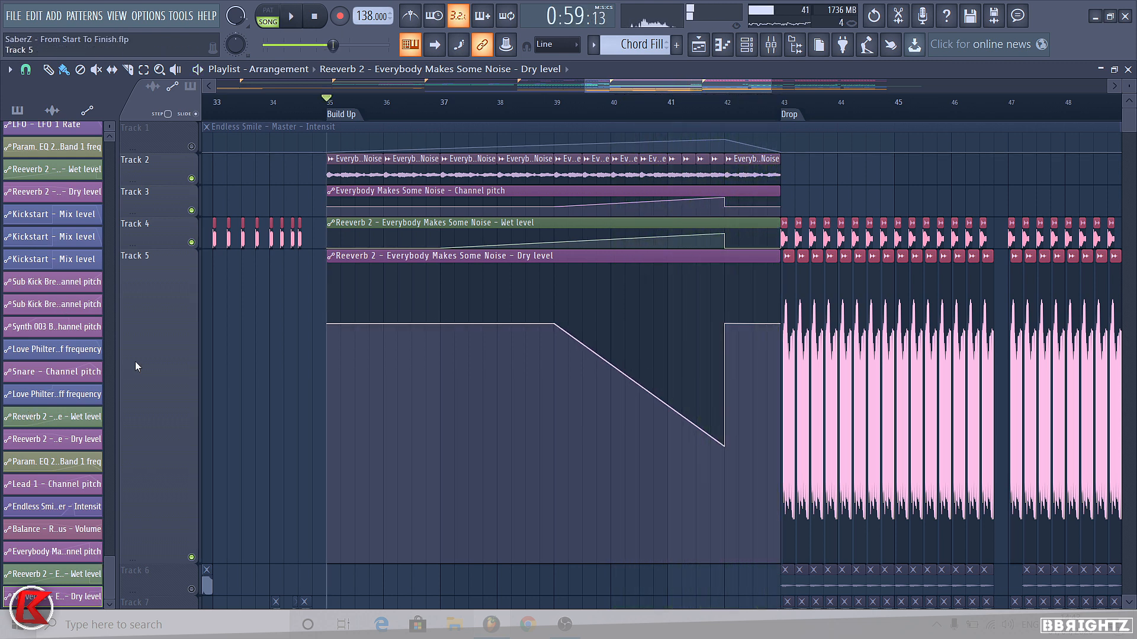
right_click(135, 361)
mouse_move(225, 358)
click(278, 384)
Play the end of the build-up from the middle of bar 42 and enable all remaining playlist tracks
click(752, 106)
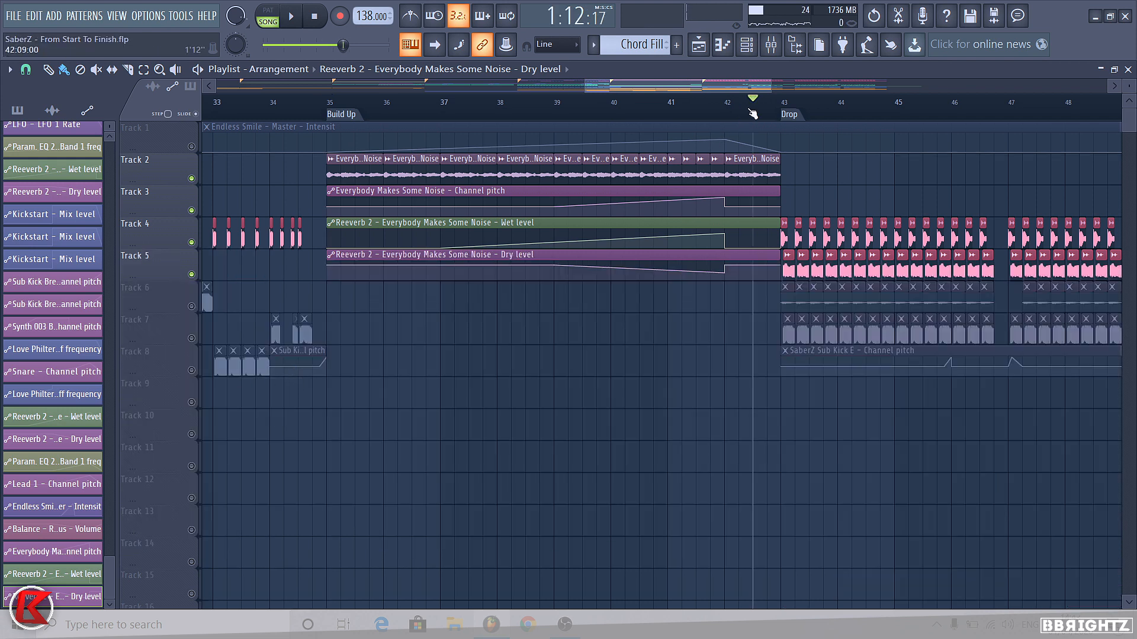
key(space)
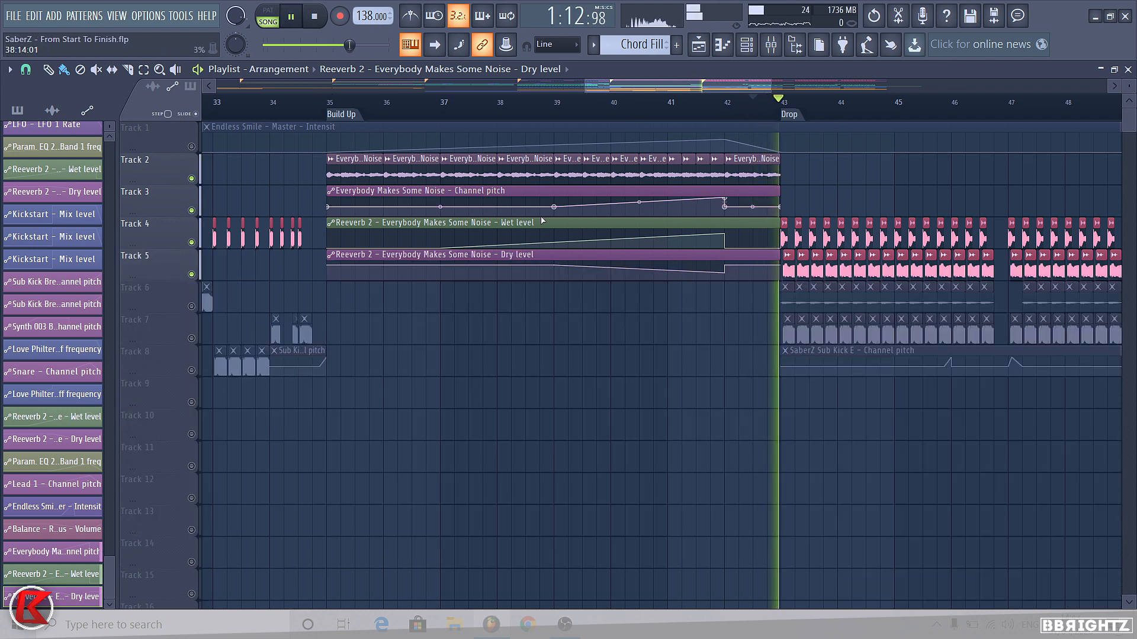
click(191, 306)
click(191, 338)
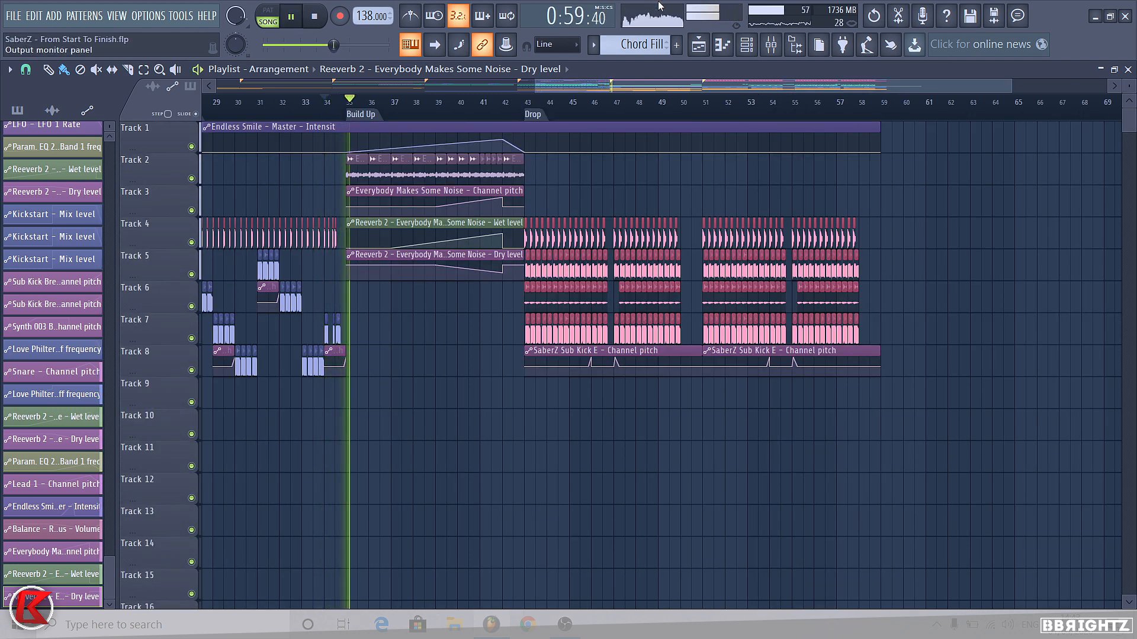
Load Fruity Multiband Compressor into slot 4 of the vocal's mixer track and apply its Vocal preset
click(771, 45)
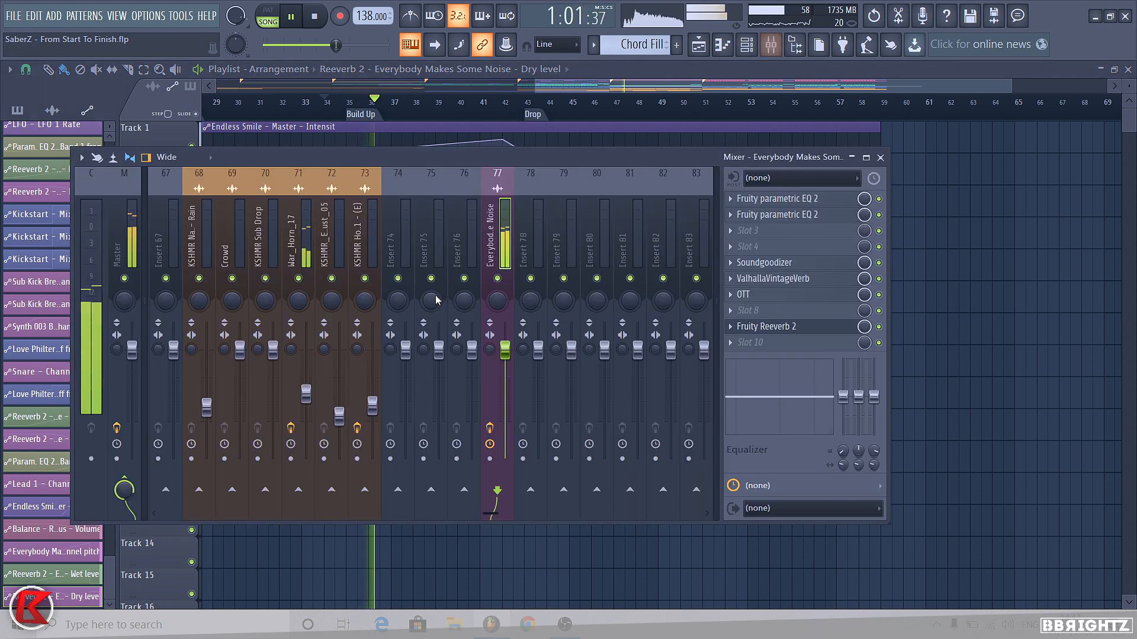
key(space)
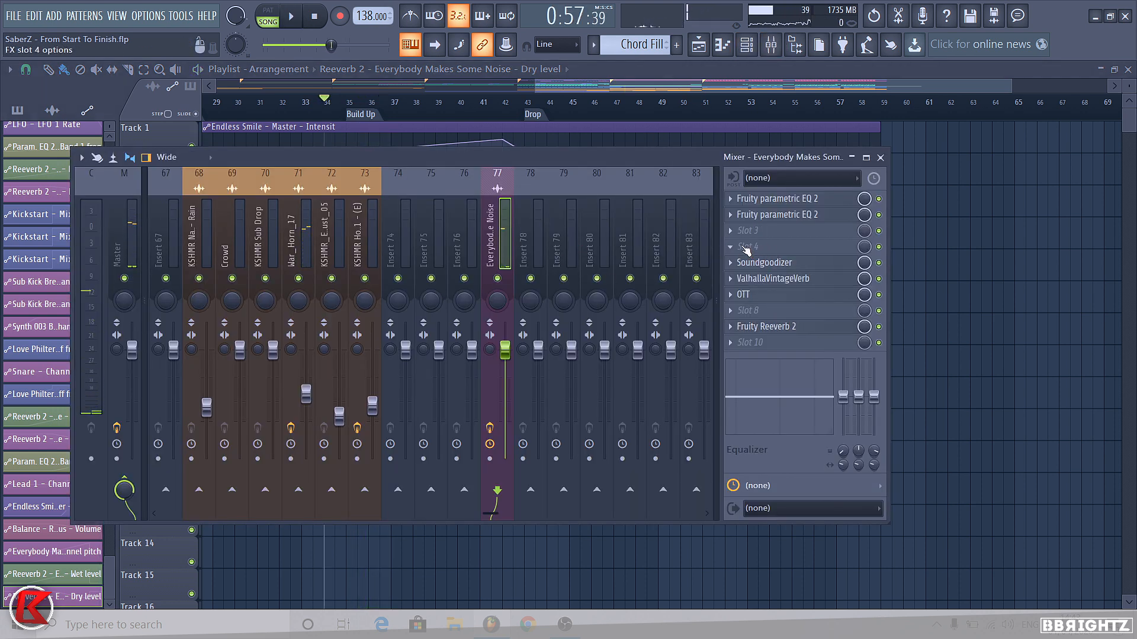
click(746, 250)
click(450, 501)
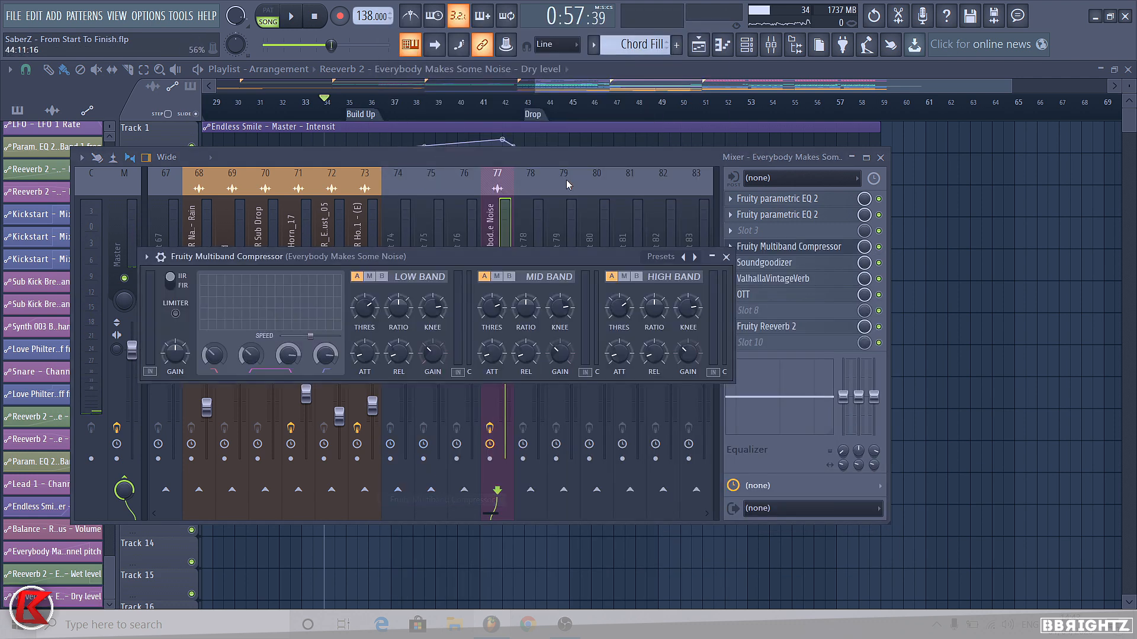
click(694, 257)
click(737, 520)
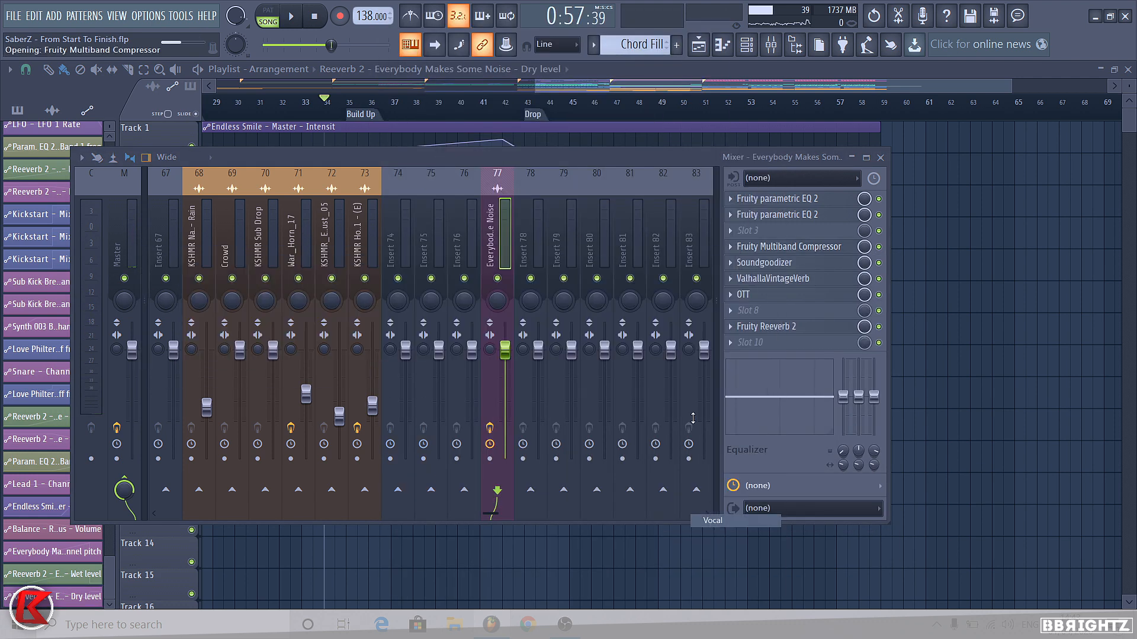
click(726, 257)
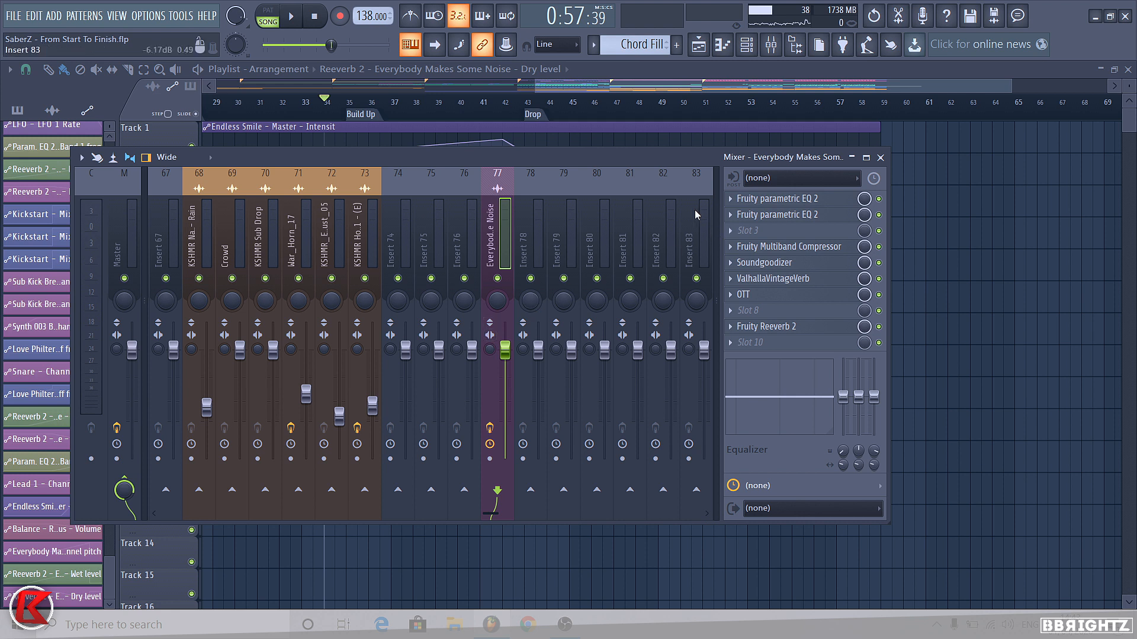
Play the full build-up into the drop and check the vocal's multiband compressor and mixer levels
key(space)
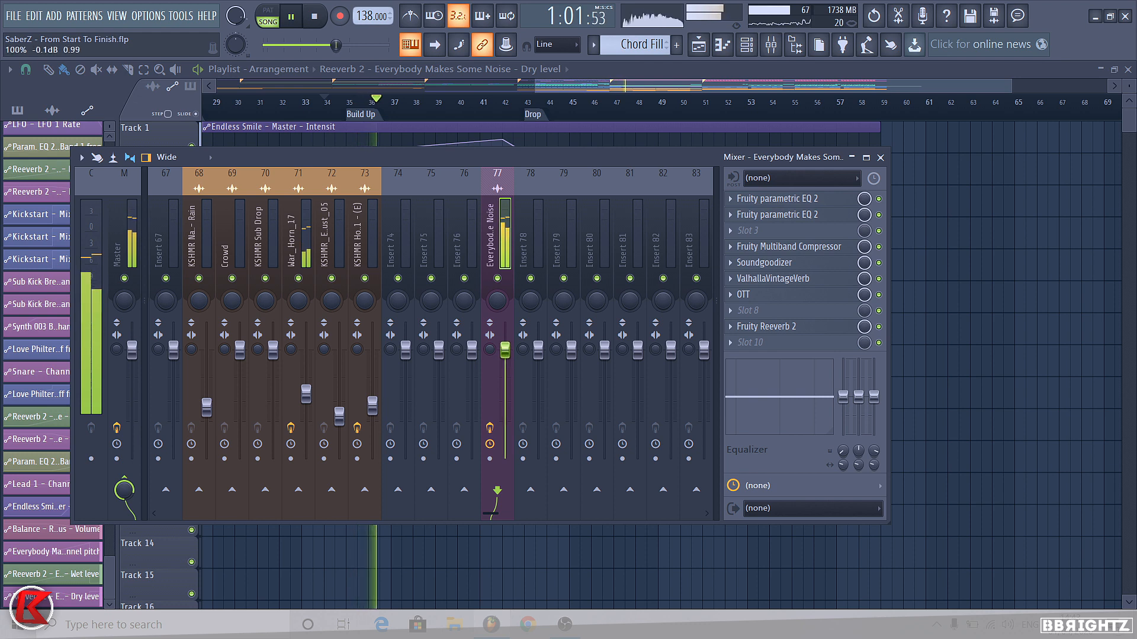
click(787, 247)
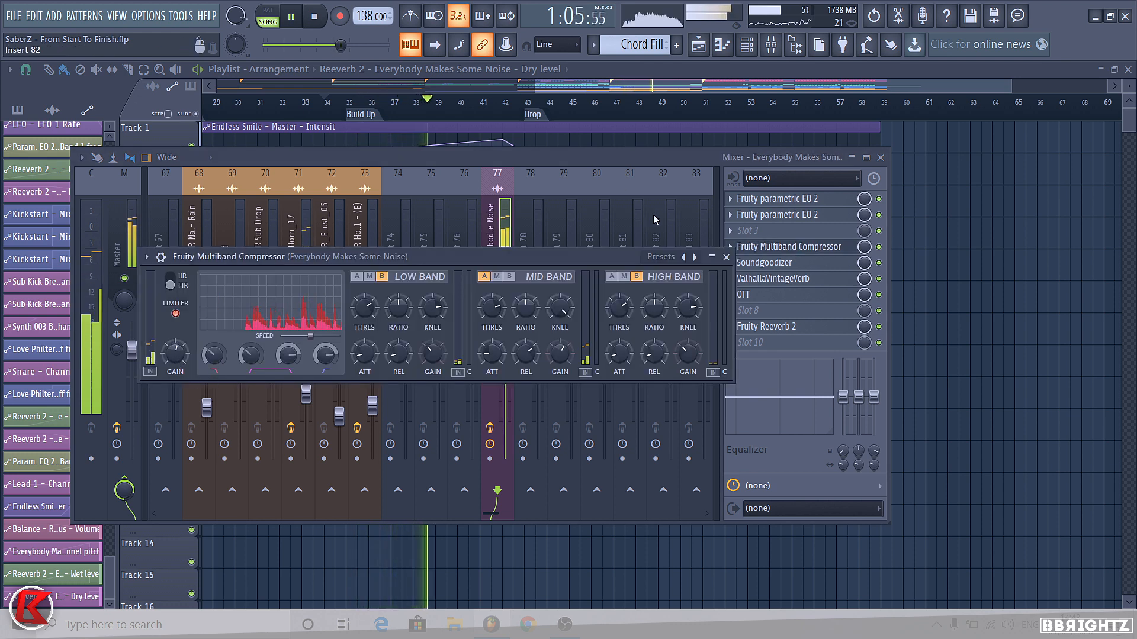
click(726, 257)
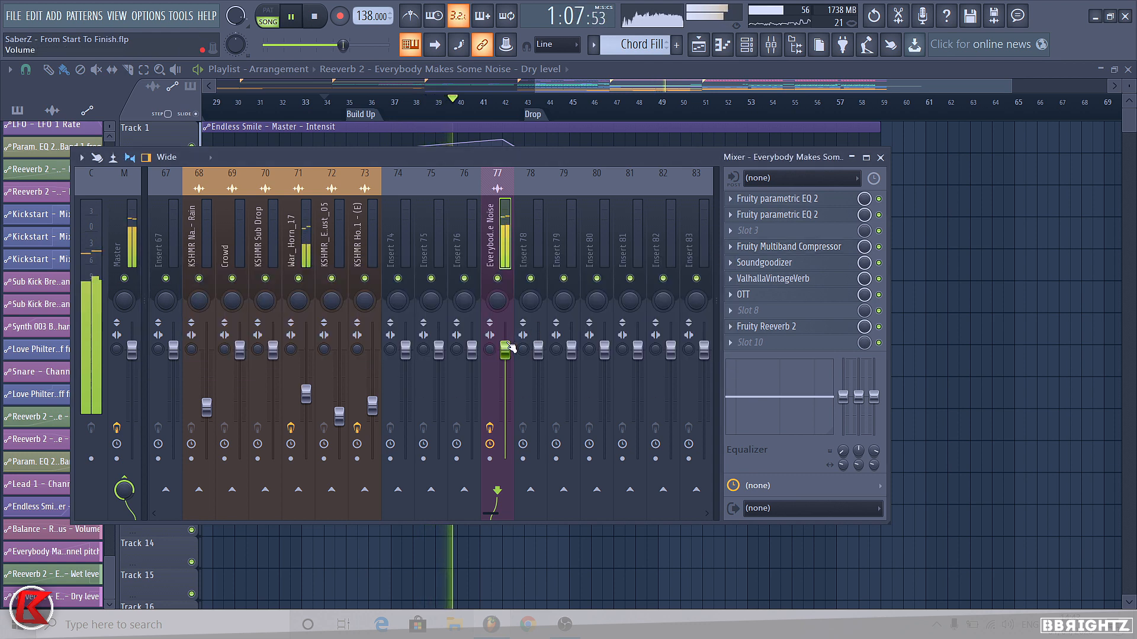
right_click(976, 278)
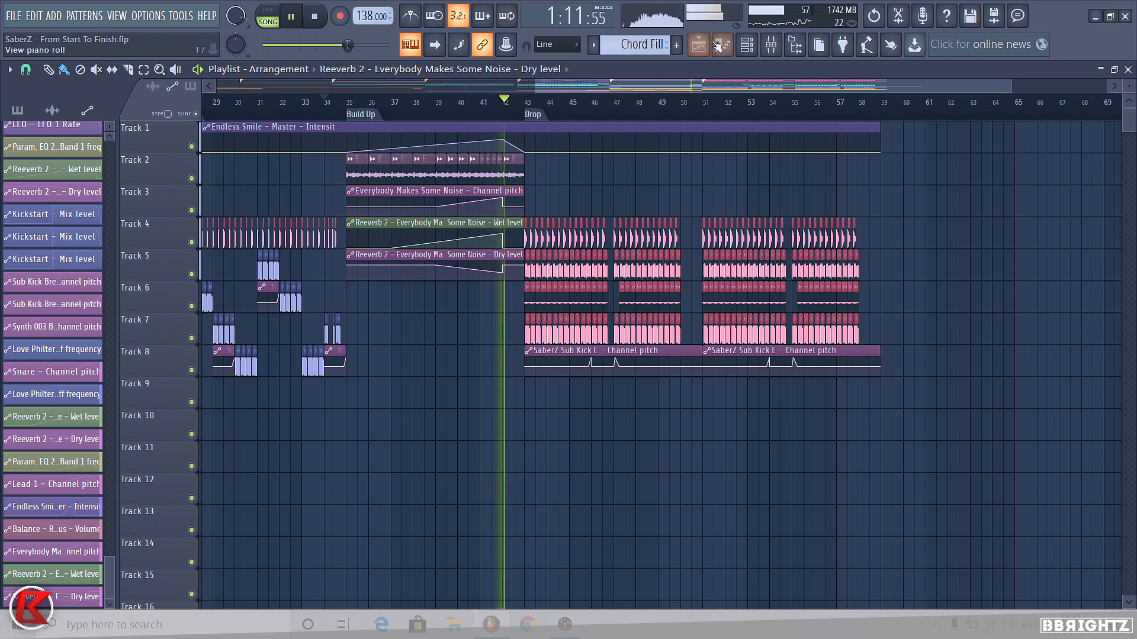
click(771, 44)
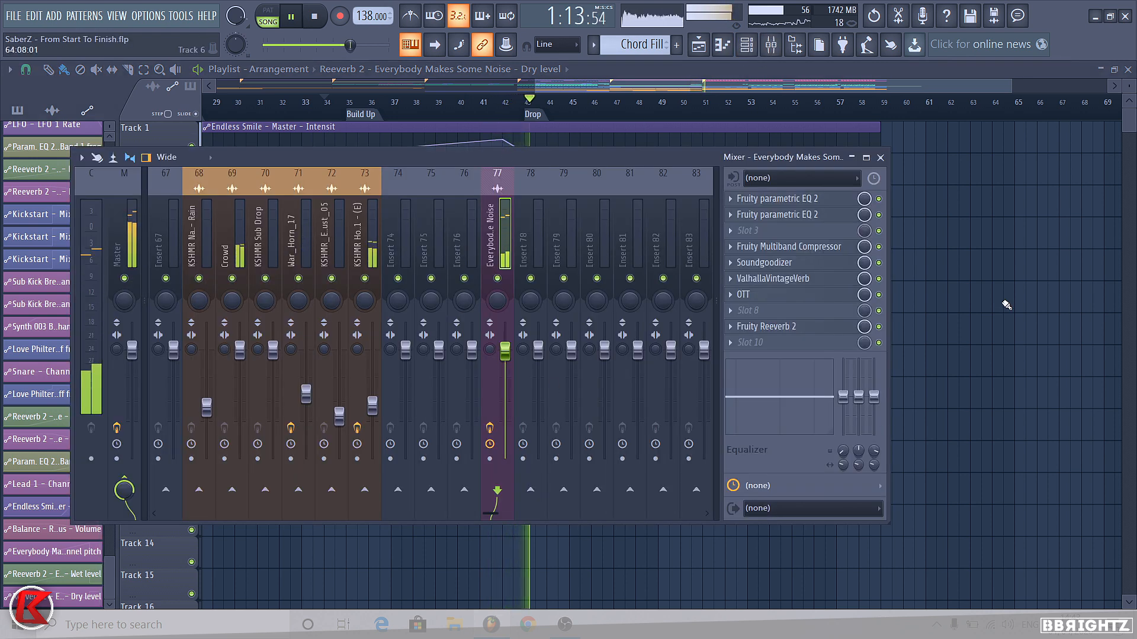
right_click(933, 305)
key(space)
Select the one-bar range at bar 50 around the Chord Fill clip on Track 35
scroll(715, 229, down, 10)
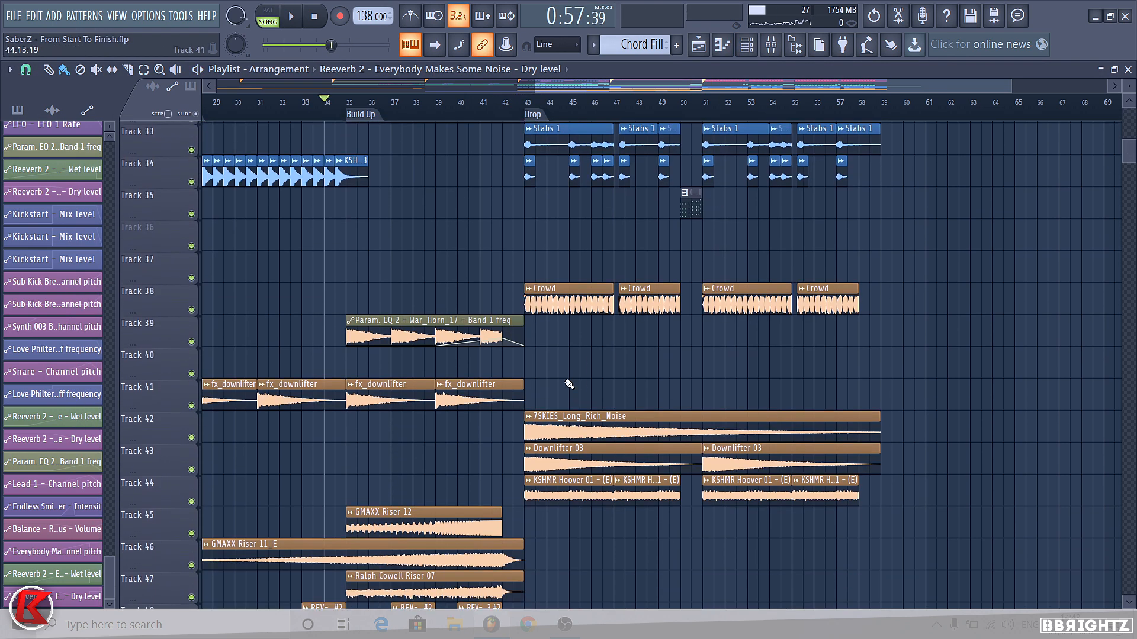
scroll(712, 160, up, 2)
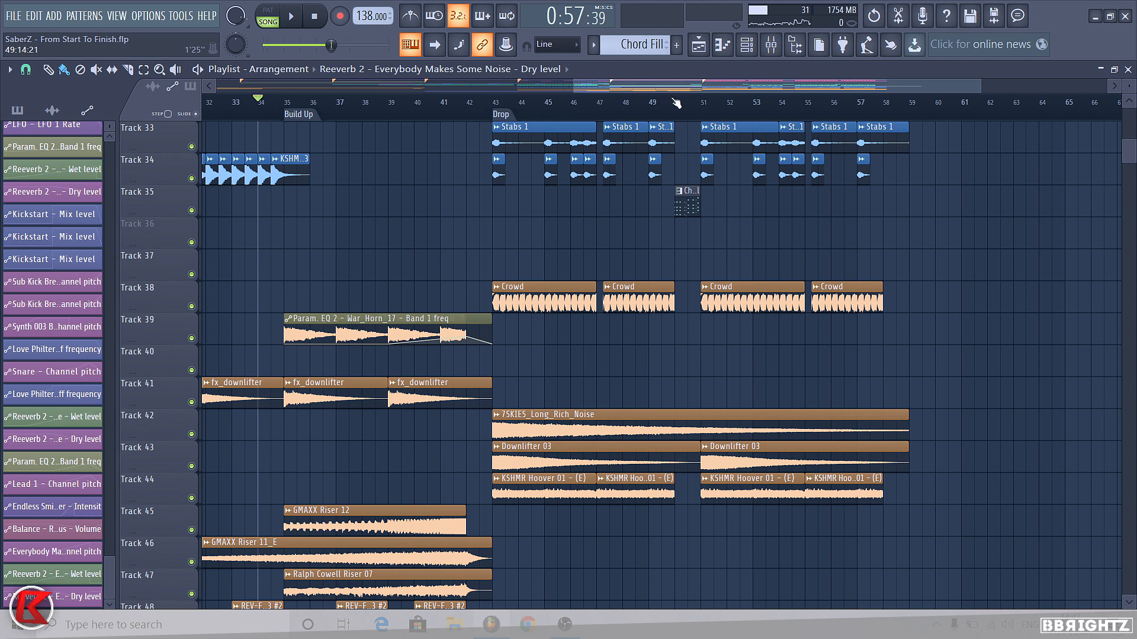
drag(676, 103, 698, 103)
key(ctrl+d)
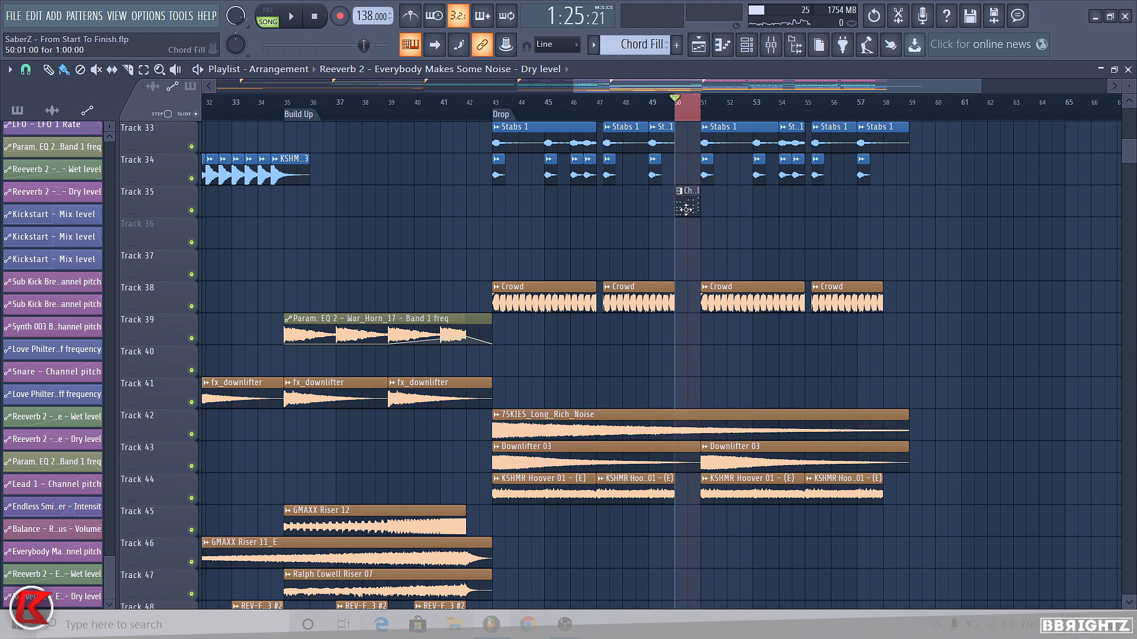
Open the Chord Fill pattern in the channel rack, show all channels, and find the one holding its notes
click(686, 209)
click(746, 44)
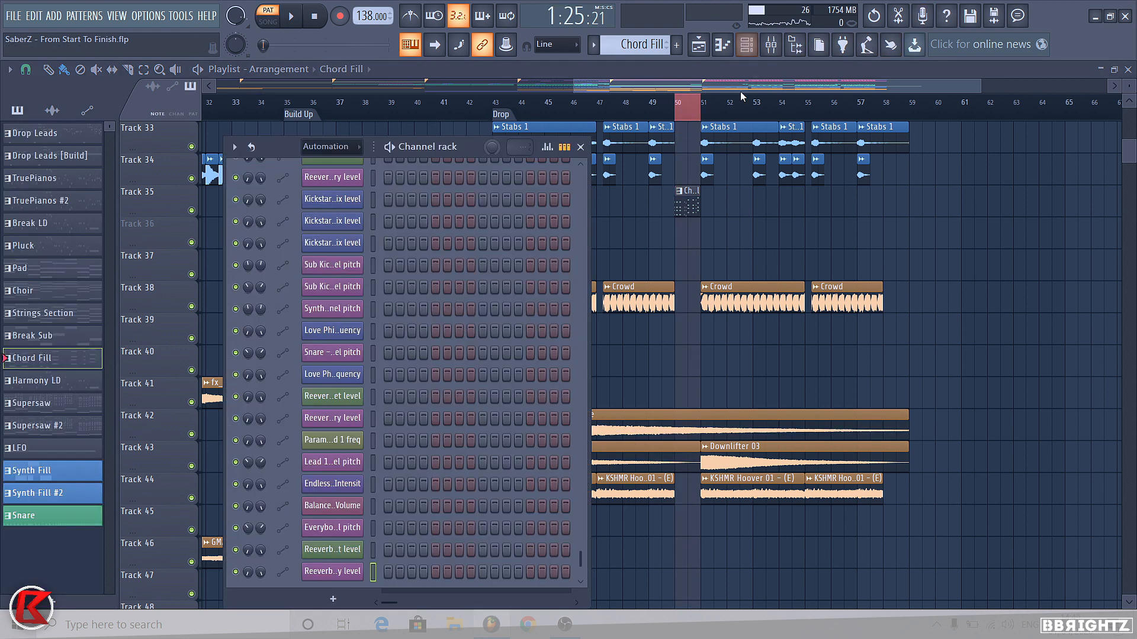
click(328, 162)
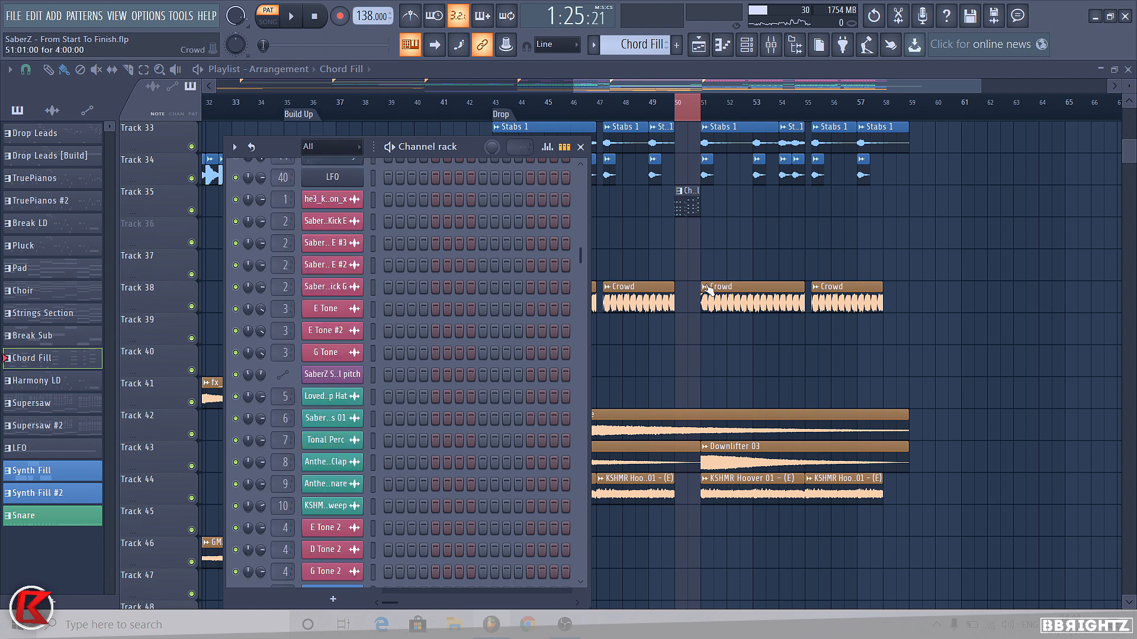
scroll(495, 453, down, 15)
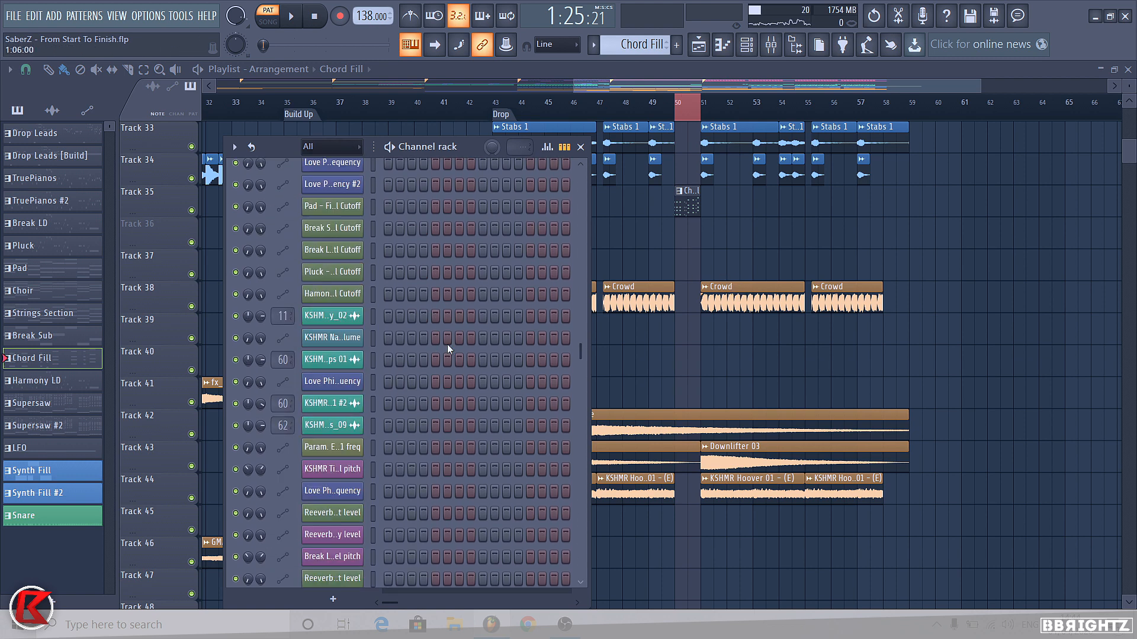
scroll(447, 334, down, 10)
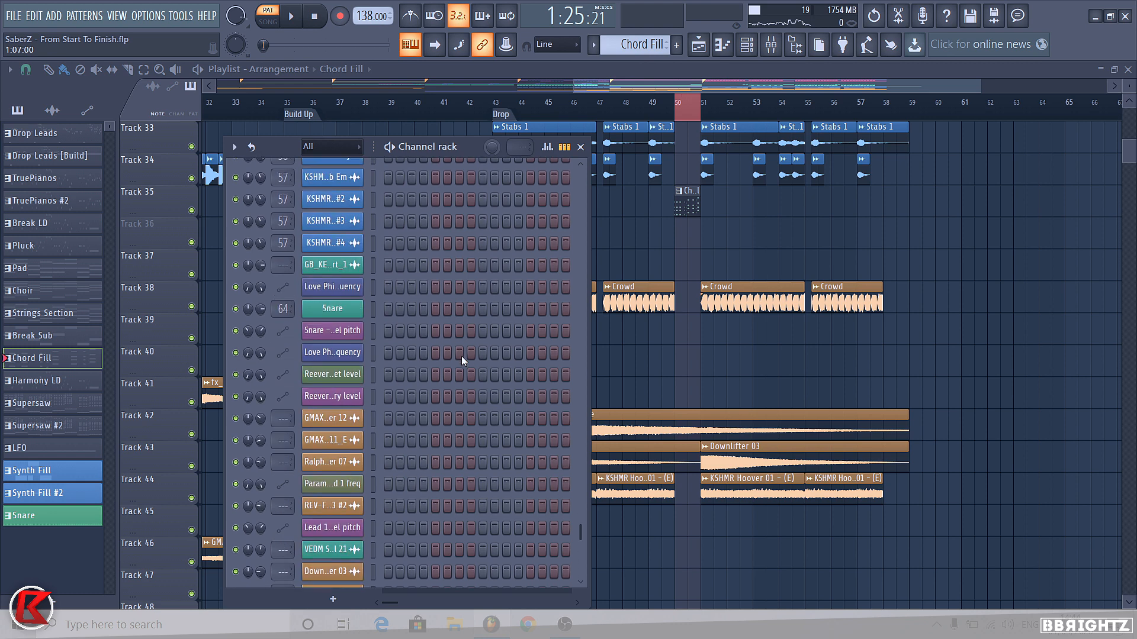
drag(581, 562, 580, 177)
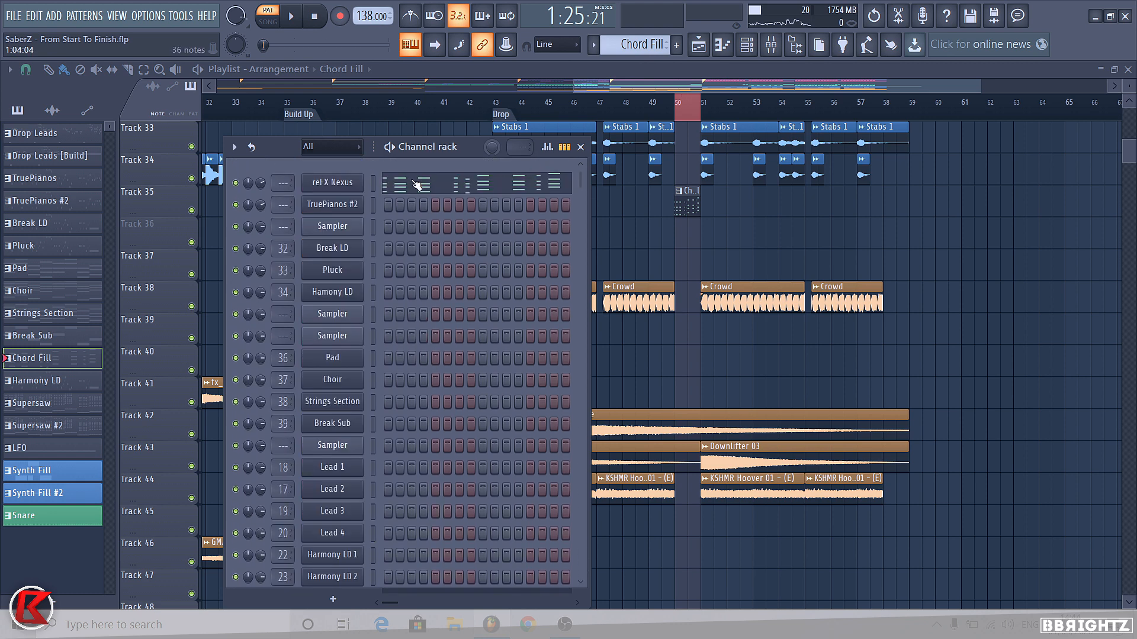
Inspect the reFX Nexus instrument and play the Chord Fill pattern
click(347, 182)
click(865, 131)
key(space)
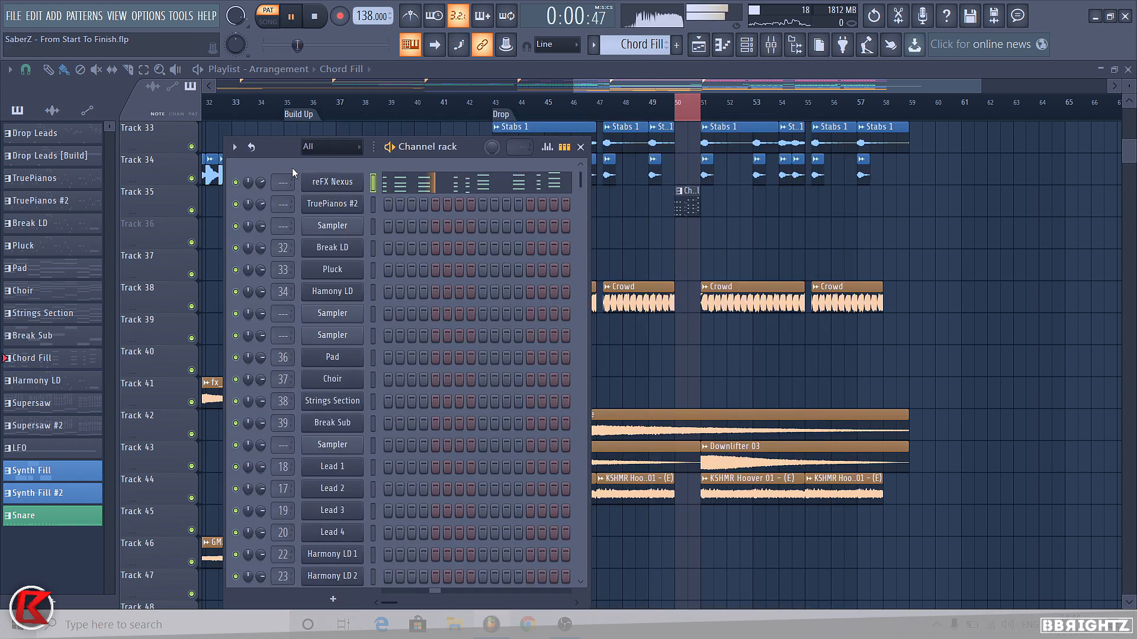
Stop playback and clone the reFX Nexus channel
key(space)
right_click(333, 183)
click(388, 302)
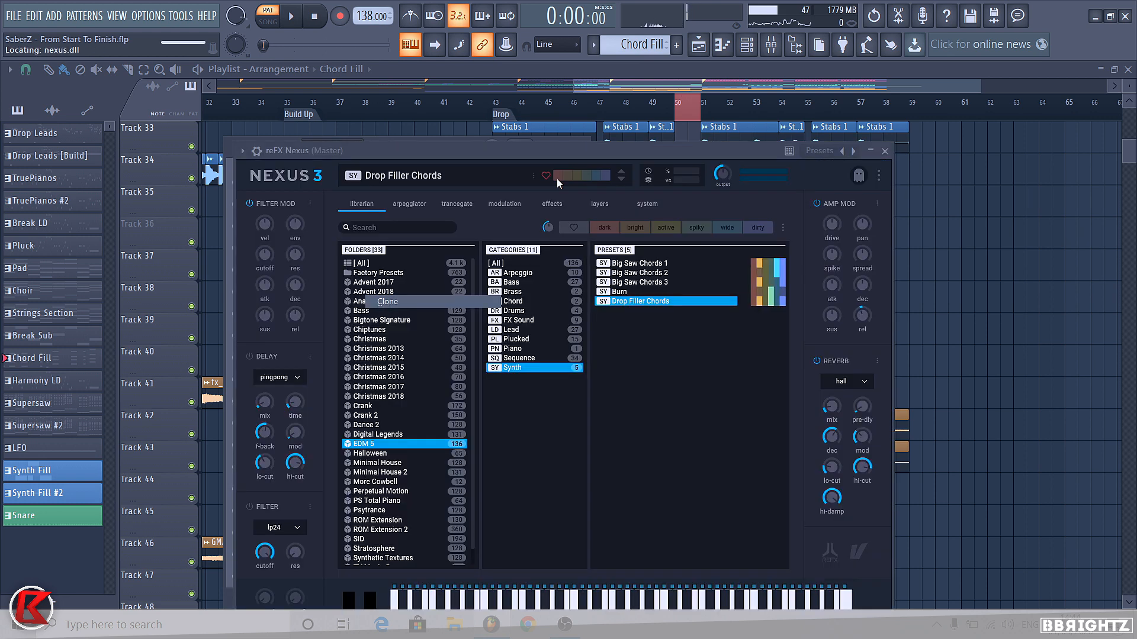
Replace the cloned reFX Nexus #2 channel's instrument with Sylenth1
click(885, 151)
right_click(325, 207)
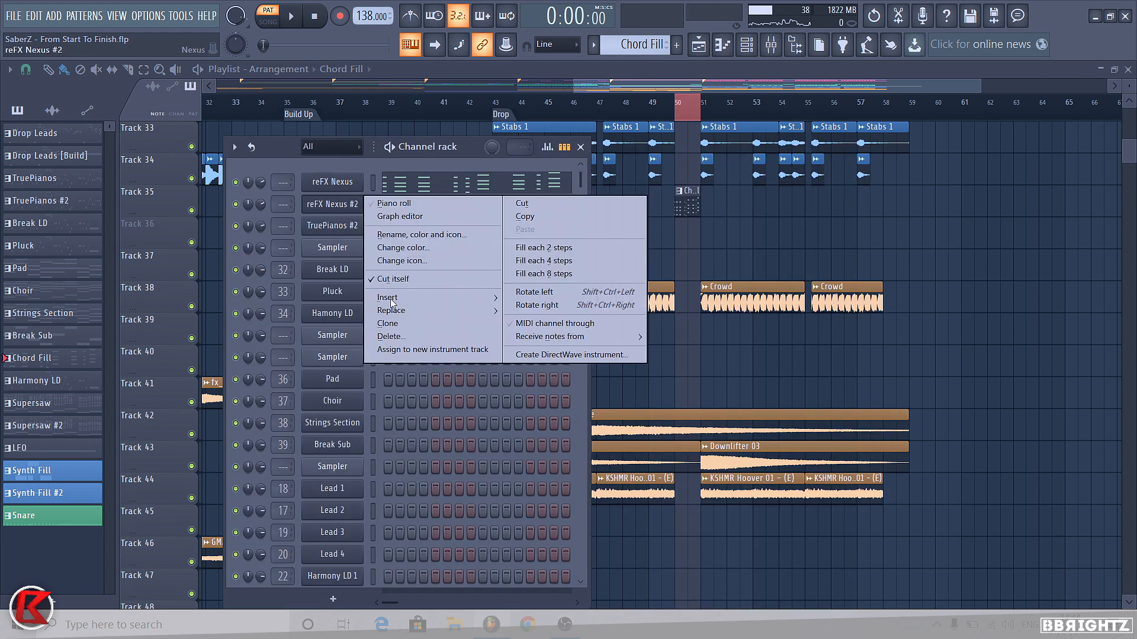
mouse_move(429, 308)
click(657, 324)
Load the custom bank Ceryno Soundbank Vol 1 in Sylenth1 and choose preset 025: NWYR CHORDS
click(481, 299)
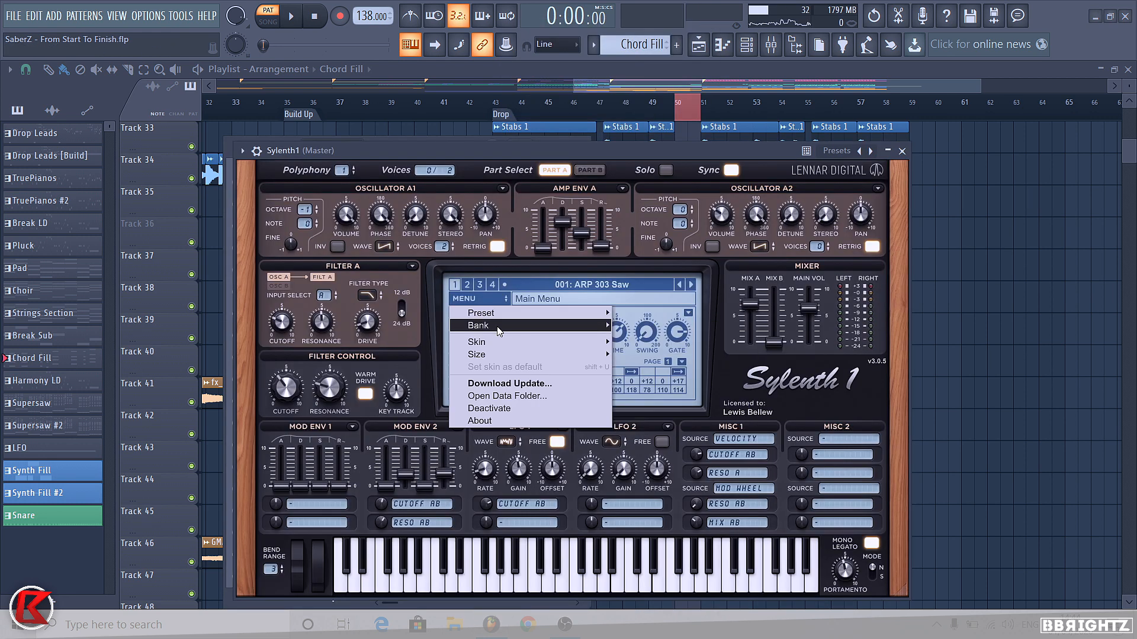
mouse_move(498, 326)
mouse_move(651, 327)
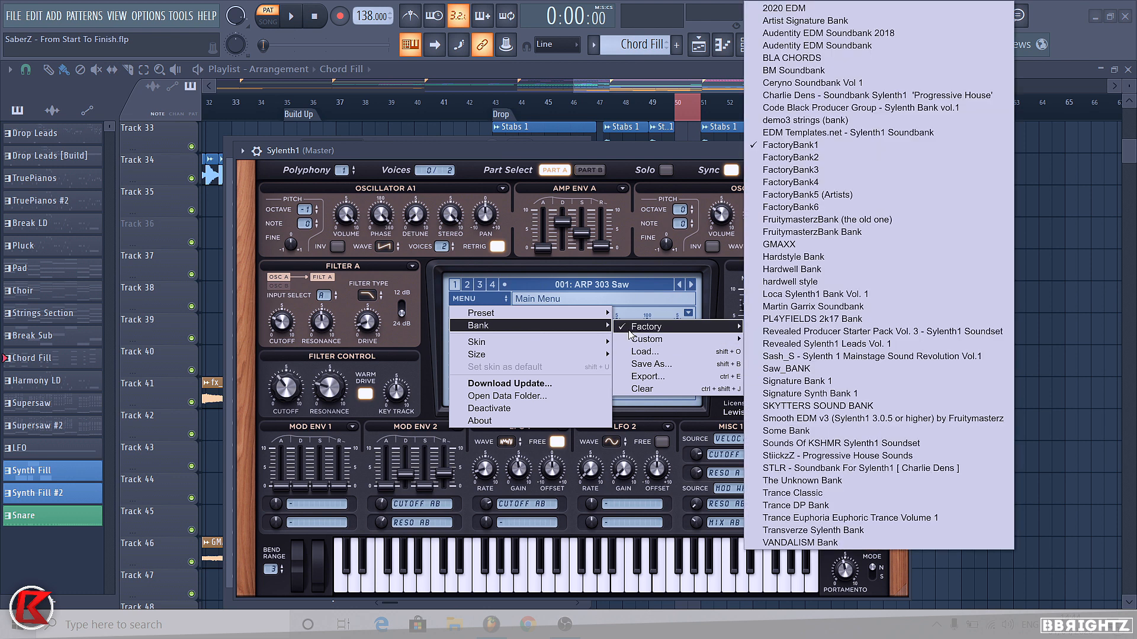
click(777, 83)
click(578, 281)
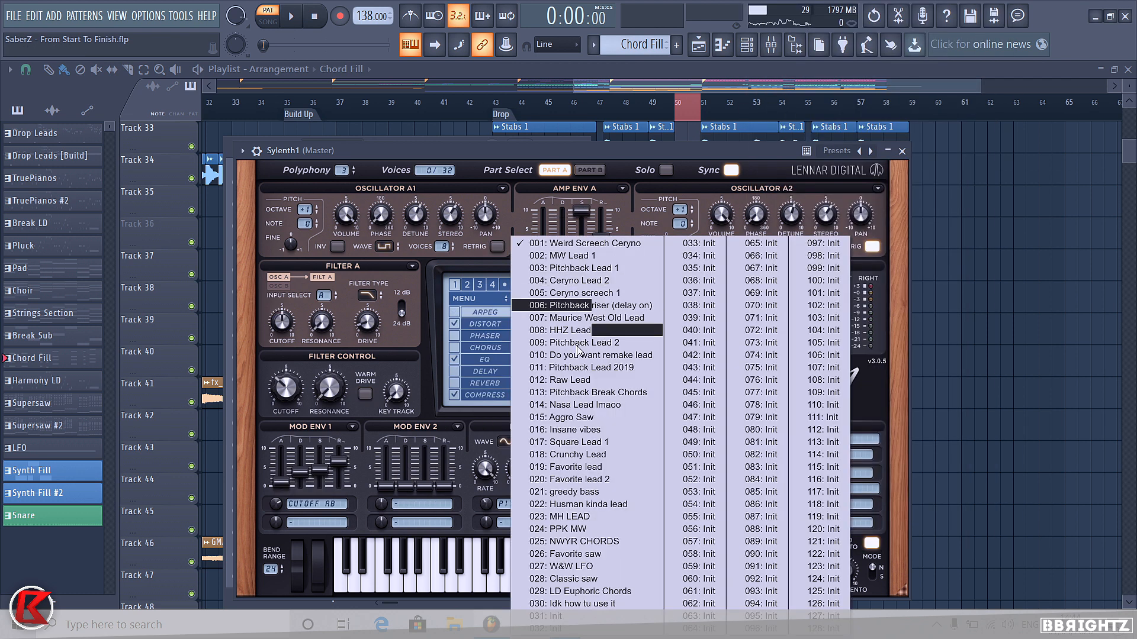
click(586, 542)
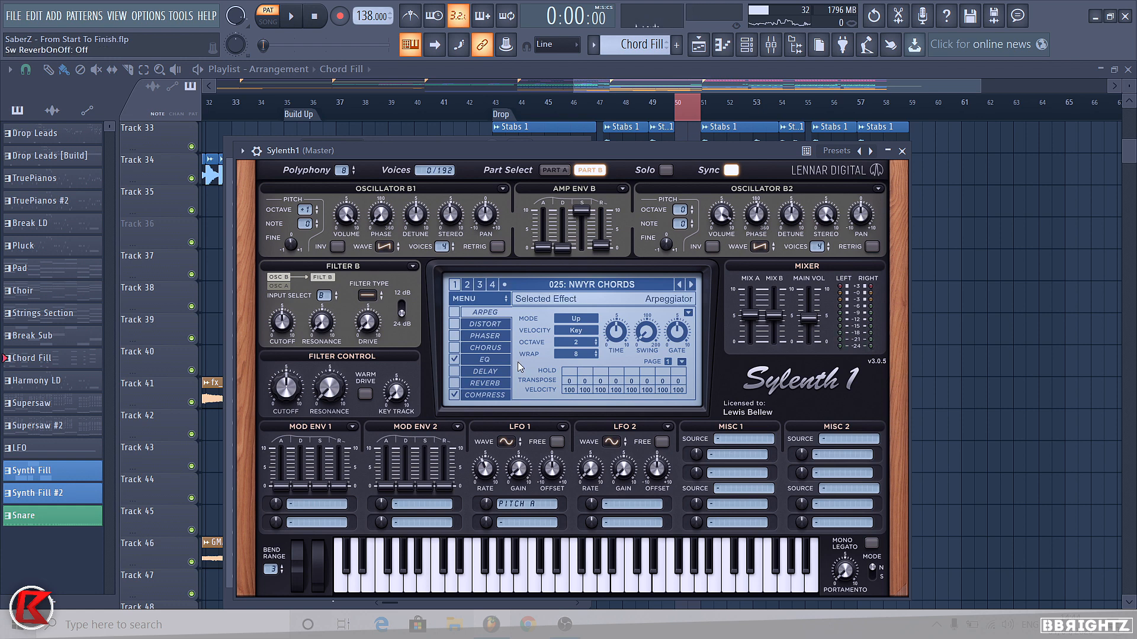
Copy the chord notes from the reFX Nexus channel into the Sylenth1 channel and play Sylenth1 soloed
click(902, 151)
click(379, 184)
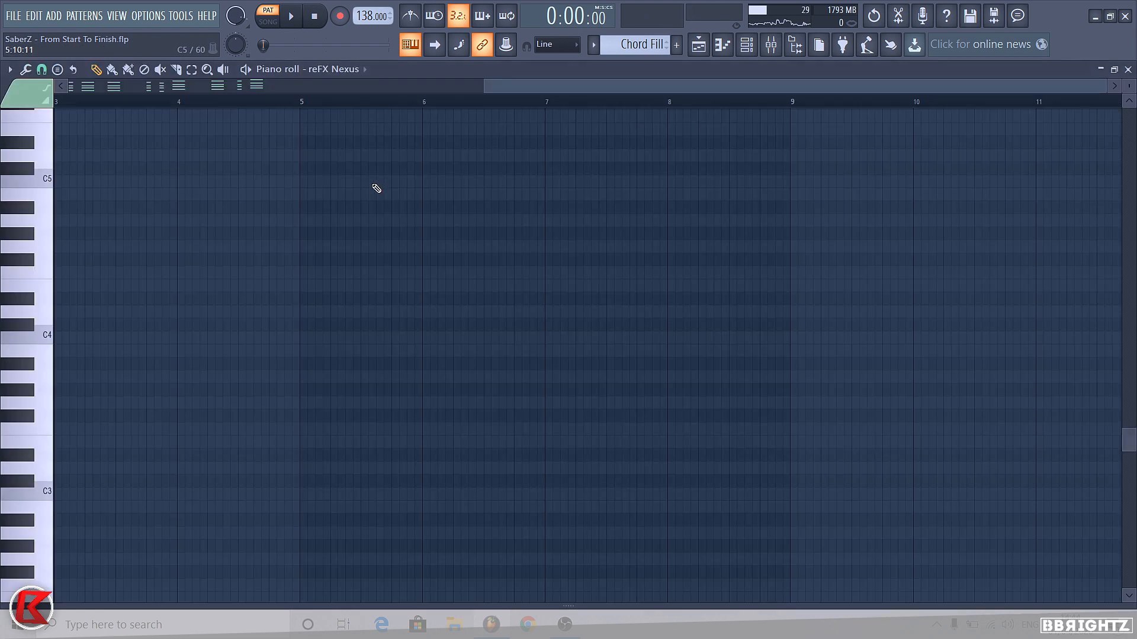
click(796, 44)
key(space)
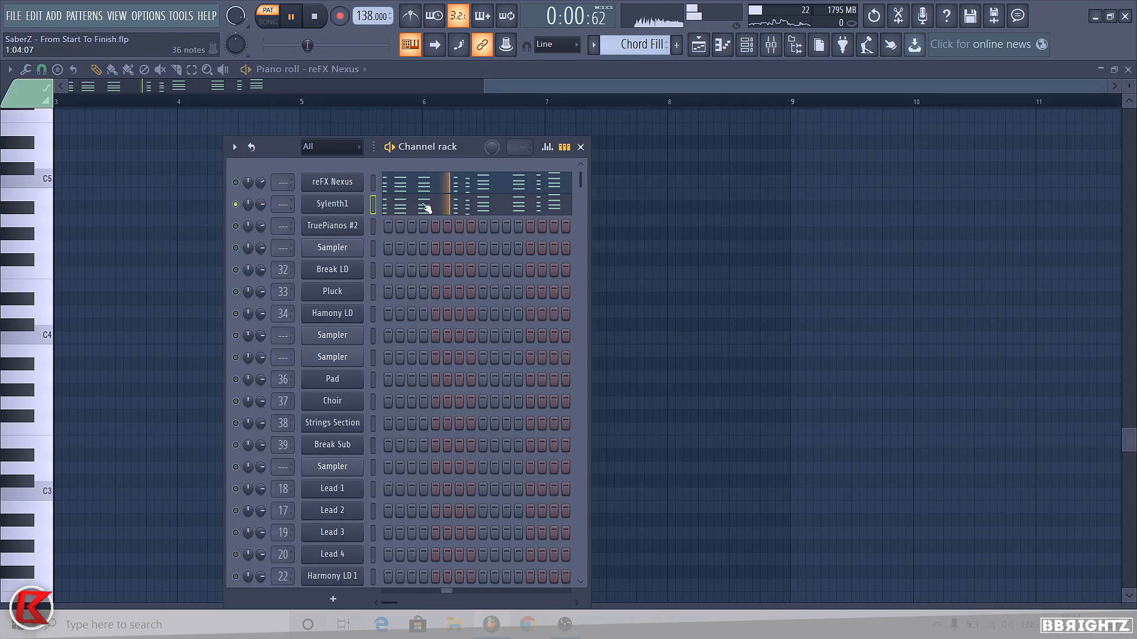
click(343, 206)
key(space)
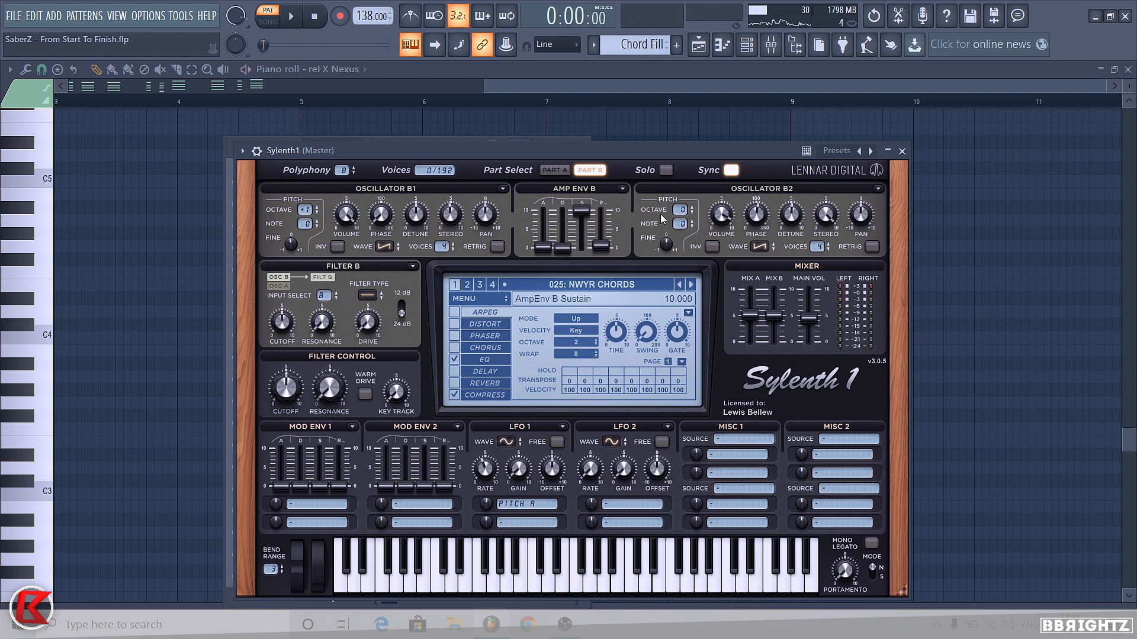
Raise Sylenth1's amp envelope release in Part B and set it to about 2.67 in Part A during playback
click(555, 170)
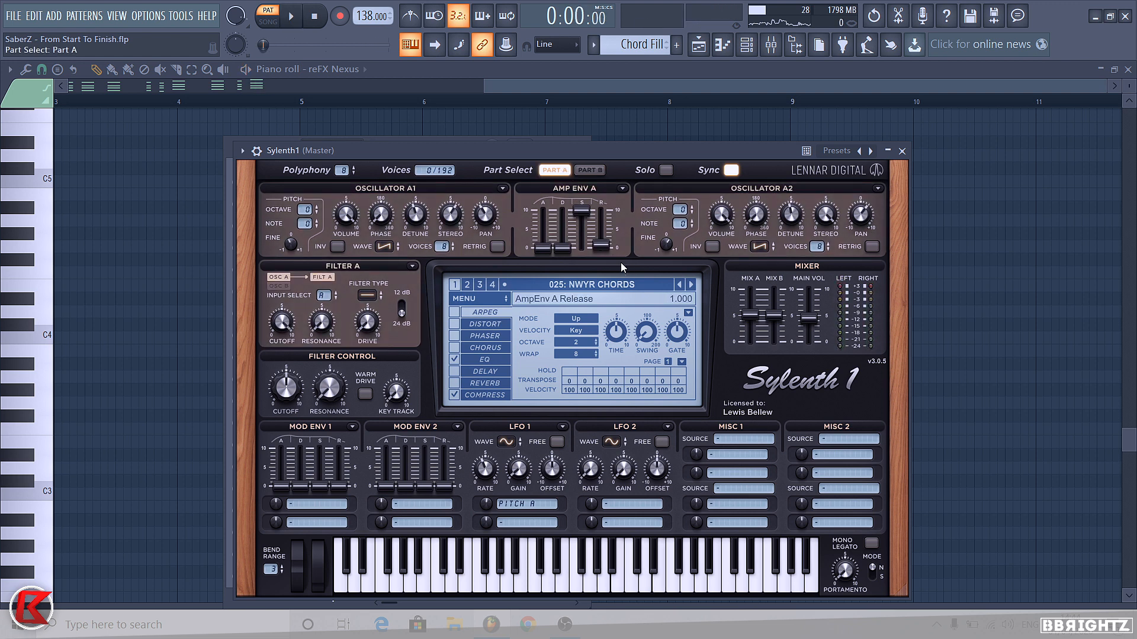
click(590, 171)
key(space)
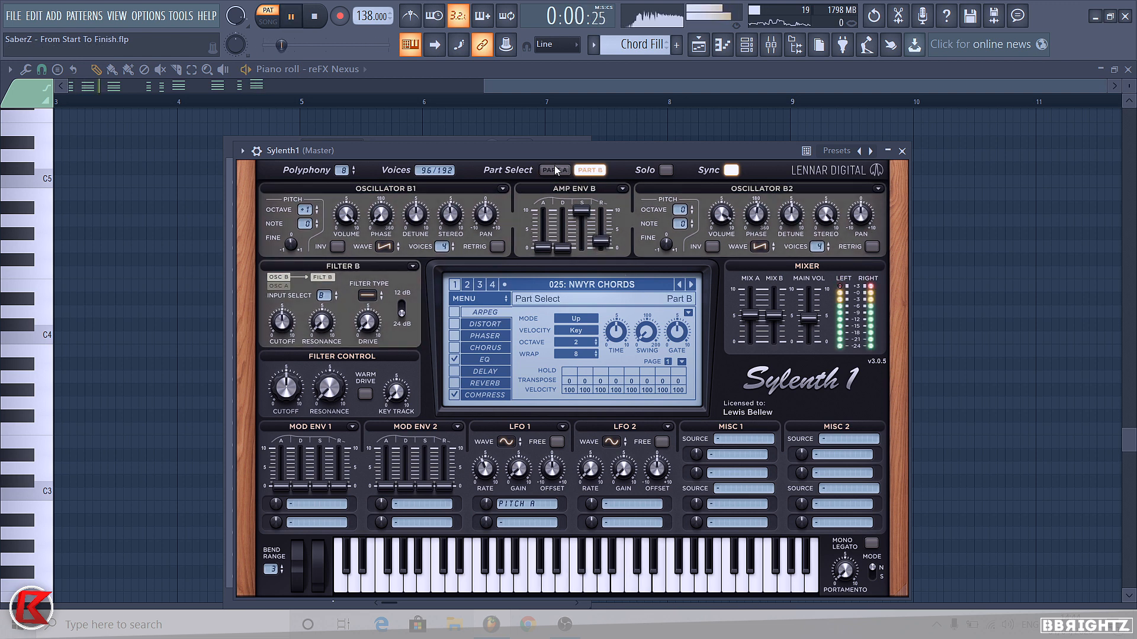
click(555, 170)
drag(601, 240, 601, 233)
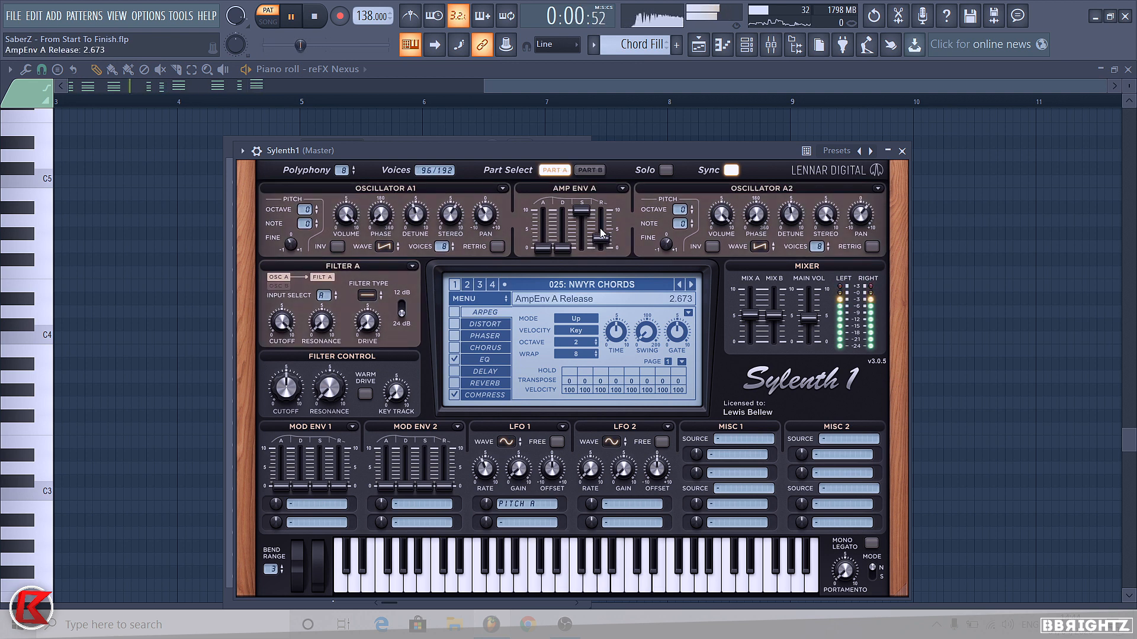
key(space)
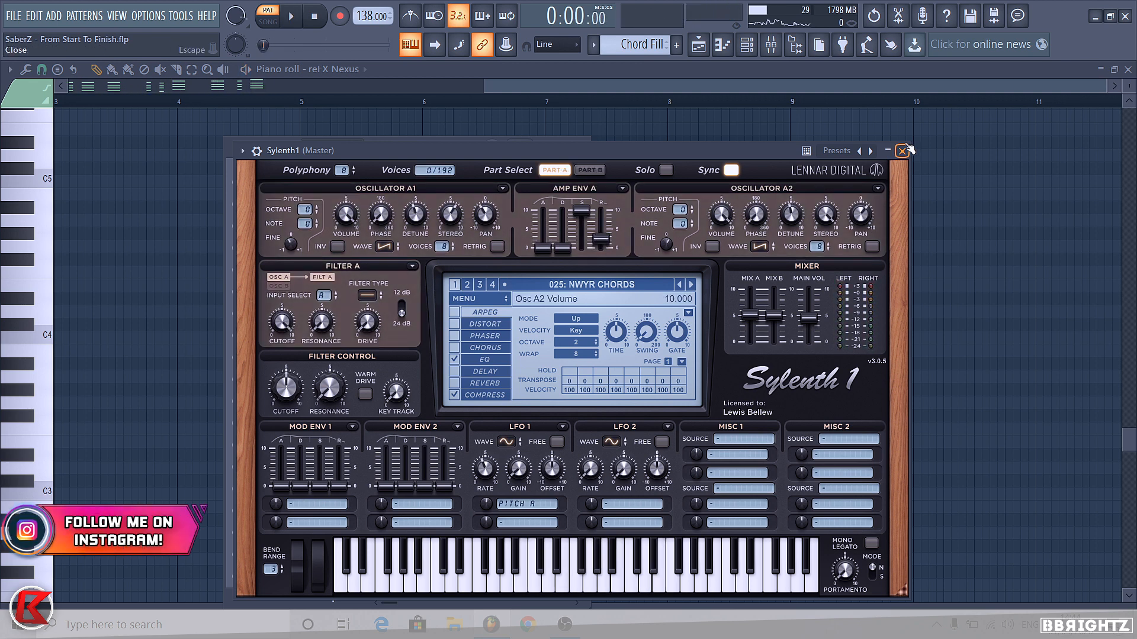
Rename the Nexus and Sylenth1 channels as Pre Chord Fill 1 and Pre Chord Fill 2, and route them to mixer track 78
click(902, 151)
key(F2)
text(Pre Chord)
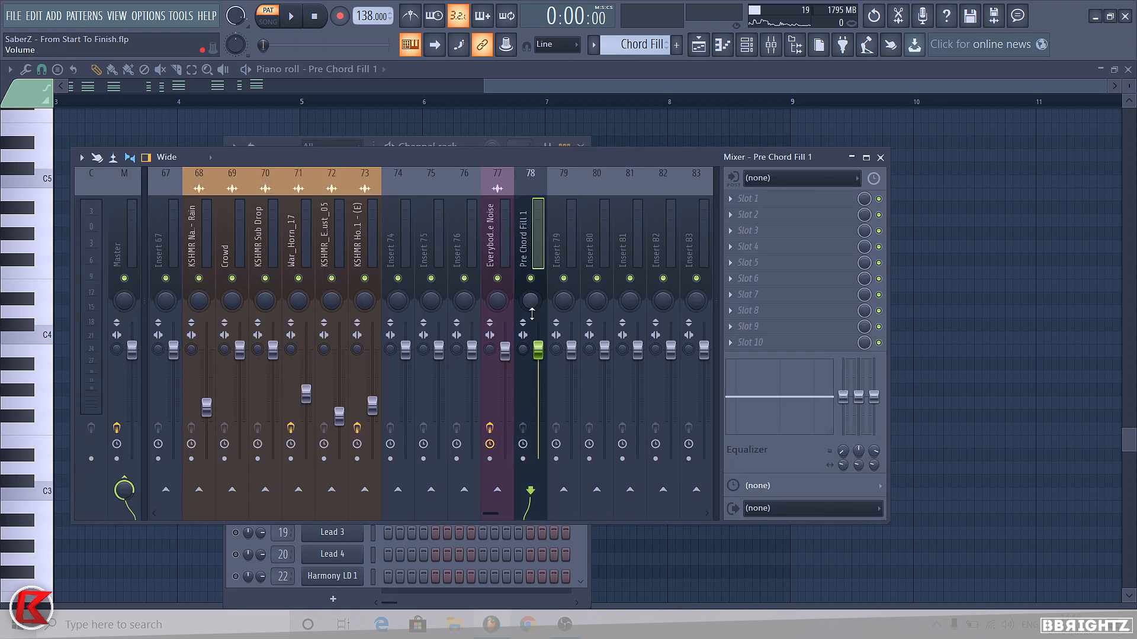
Lower the Pre Chord Fill 1 mixer track's volume while playing both chord layers
key(space)
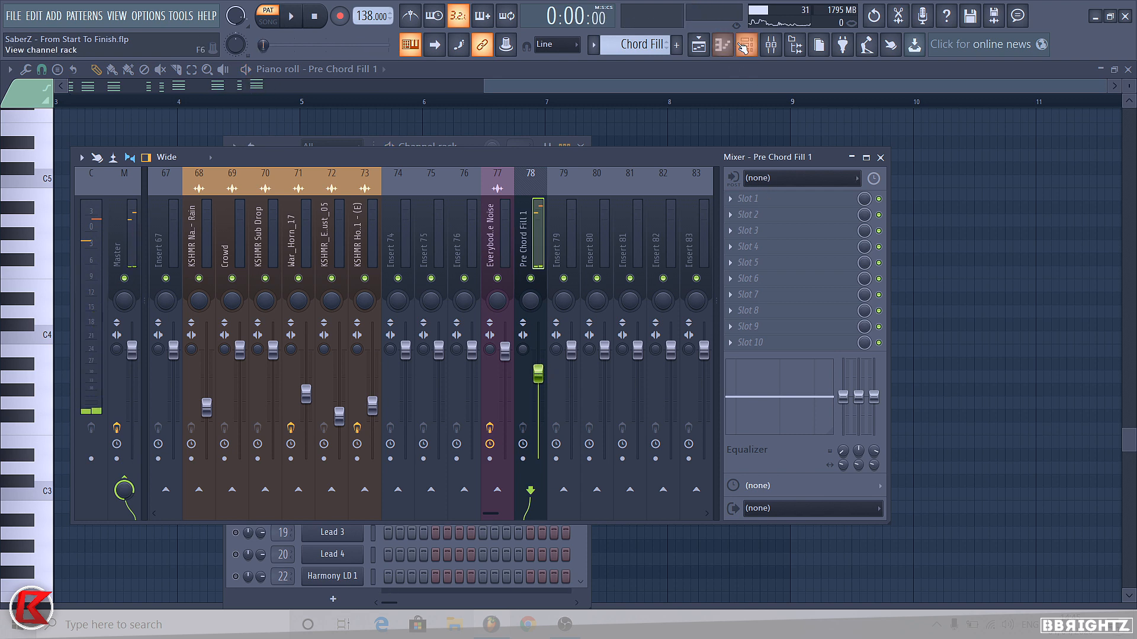
key(F6)
key(space)
Add Fruity parametric EQ 2 to the Pre Chord Fill 1 mixer track with a high-pass at about 198 Hz
click(623, 156)
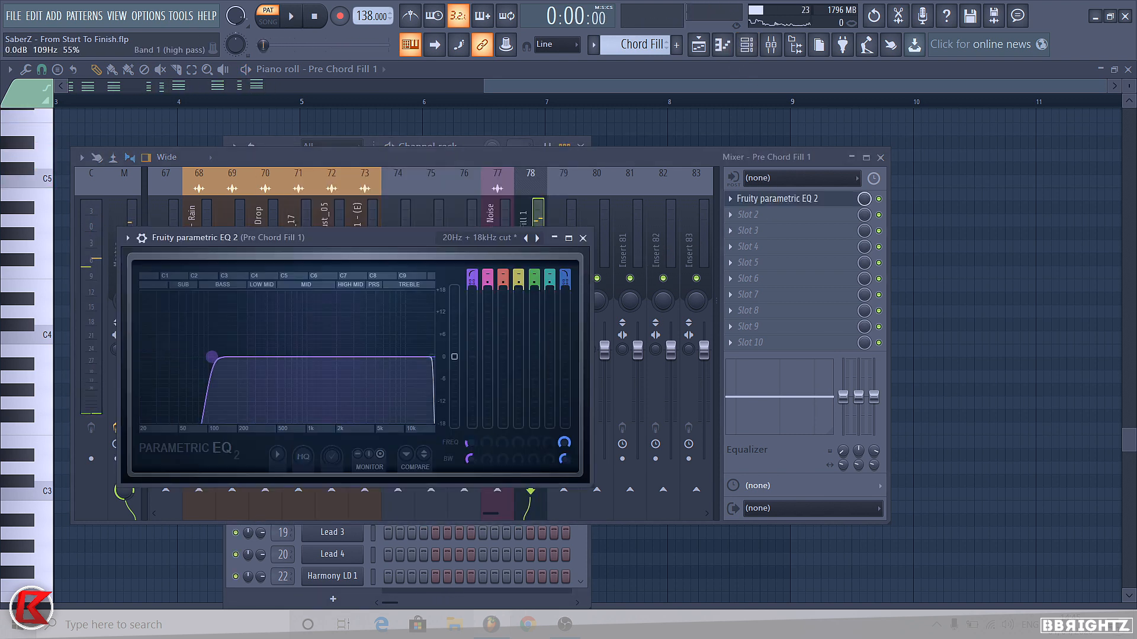
key(space)
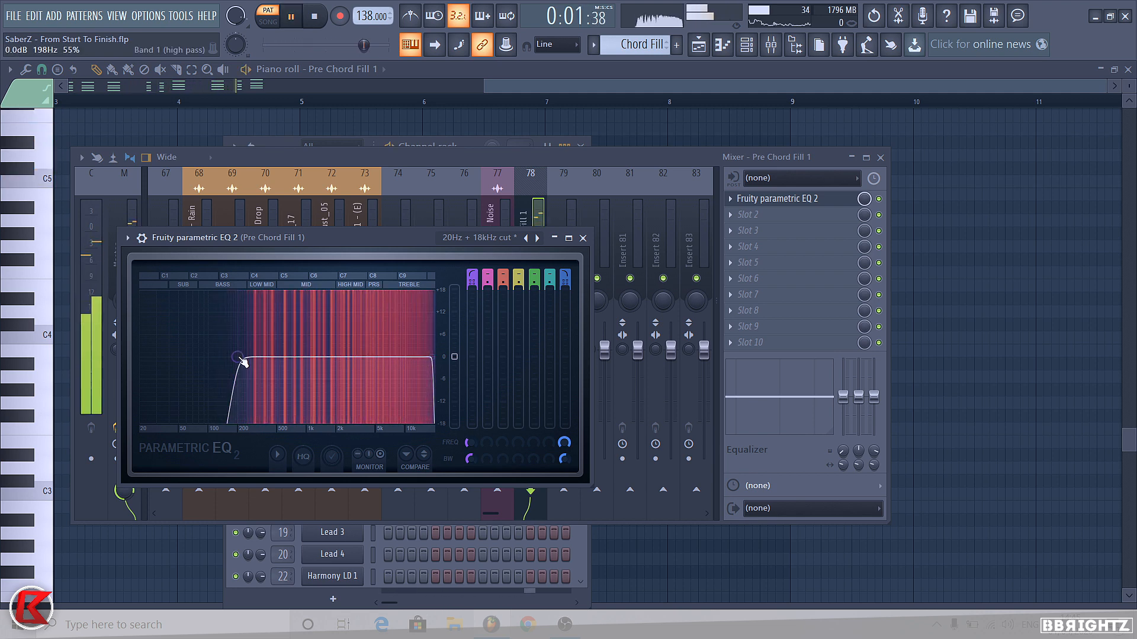
key(space)
click(582, 238)
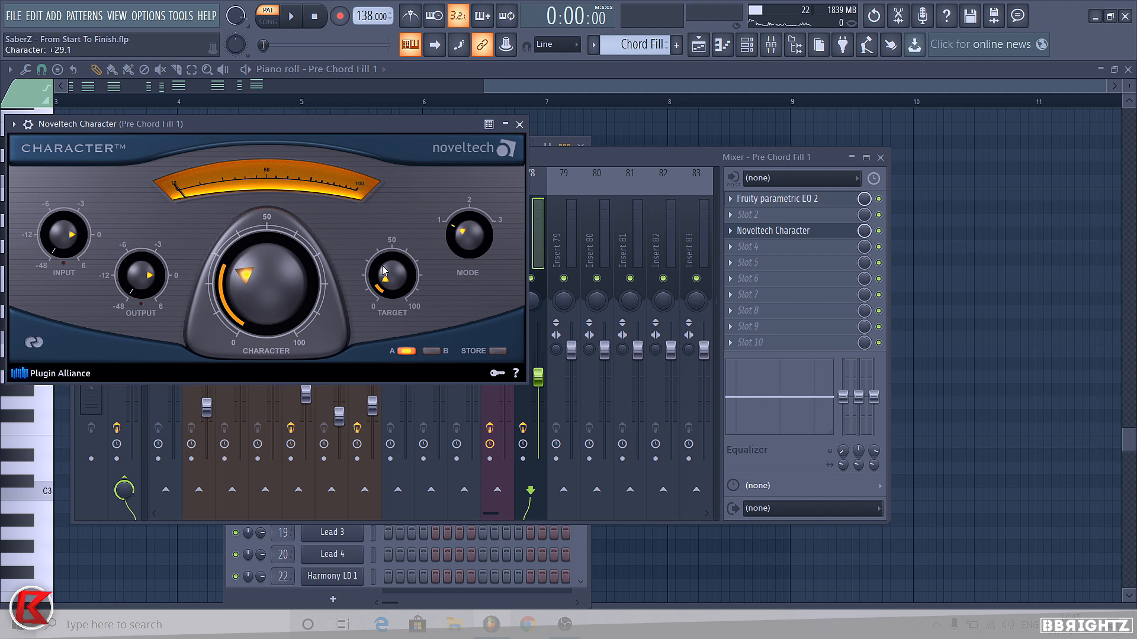
Add Noveltech Character in slot 3 with Character at about 29 and a raised Target, and lower the mixer track's volume
key(space)
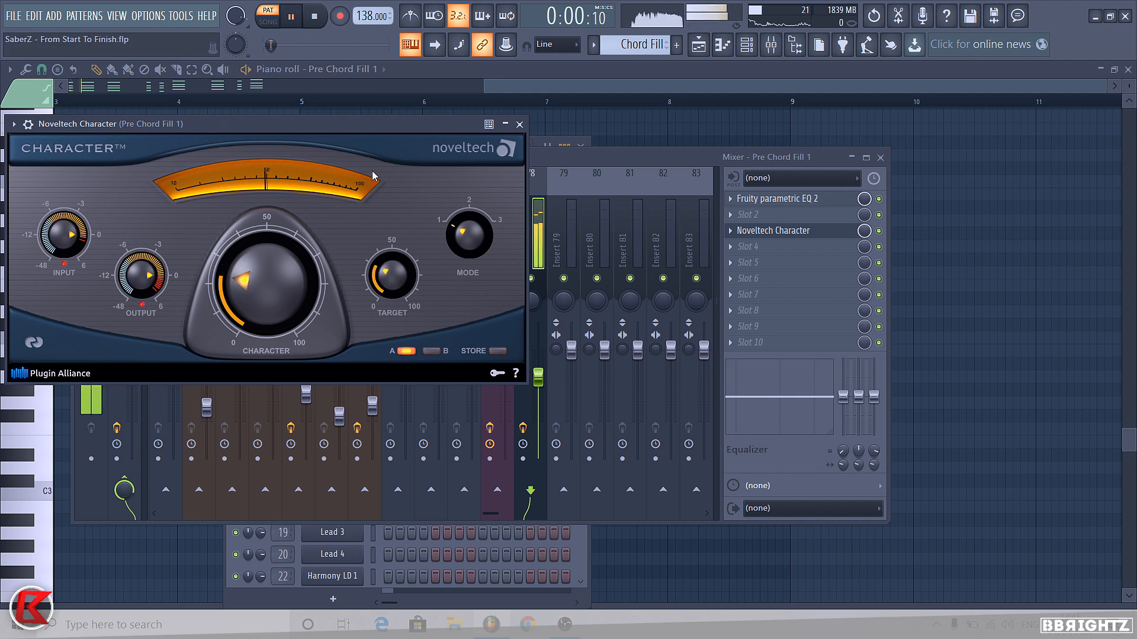
click(520, 125)
key(space)
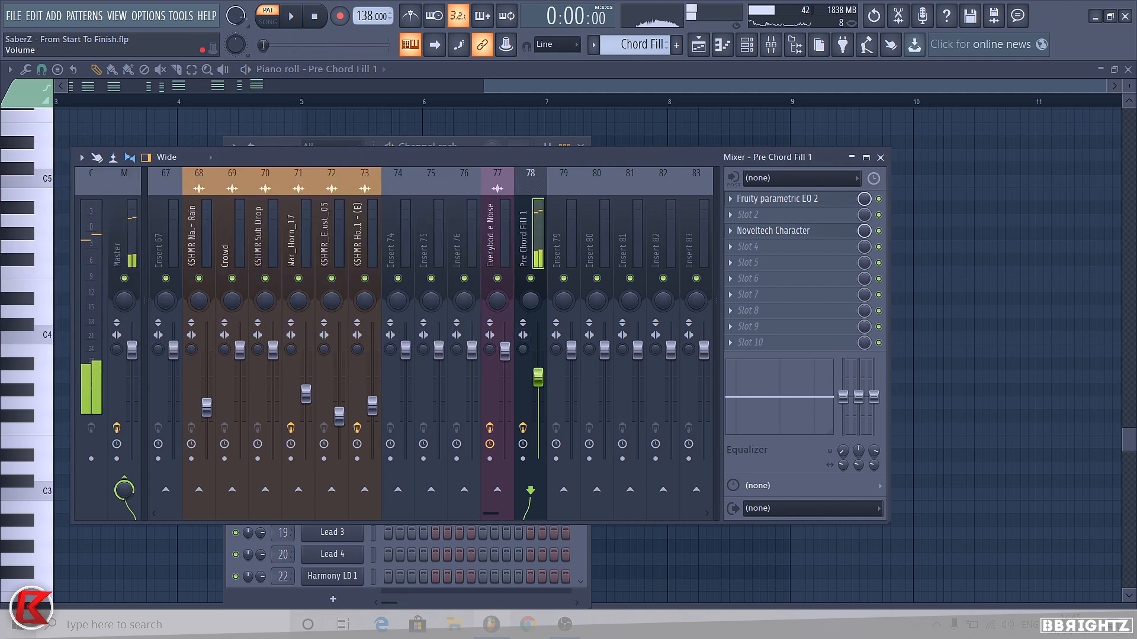
key(c)
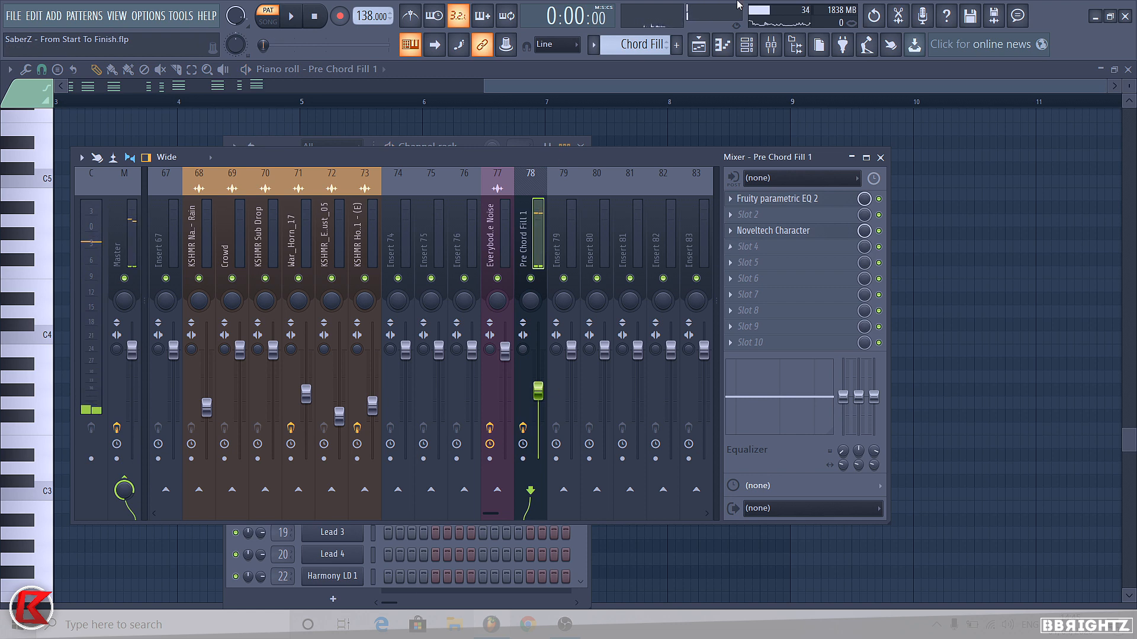
Add Soundgoodizer to the Pre Chord Fill 1 mixer track, reduce its amount, and compare the sound with it bypassed
click(747, 45)
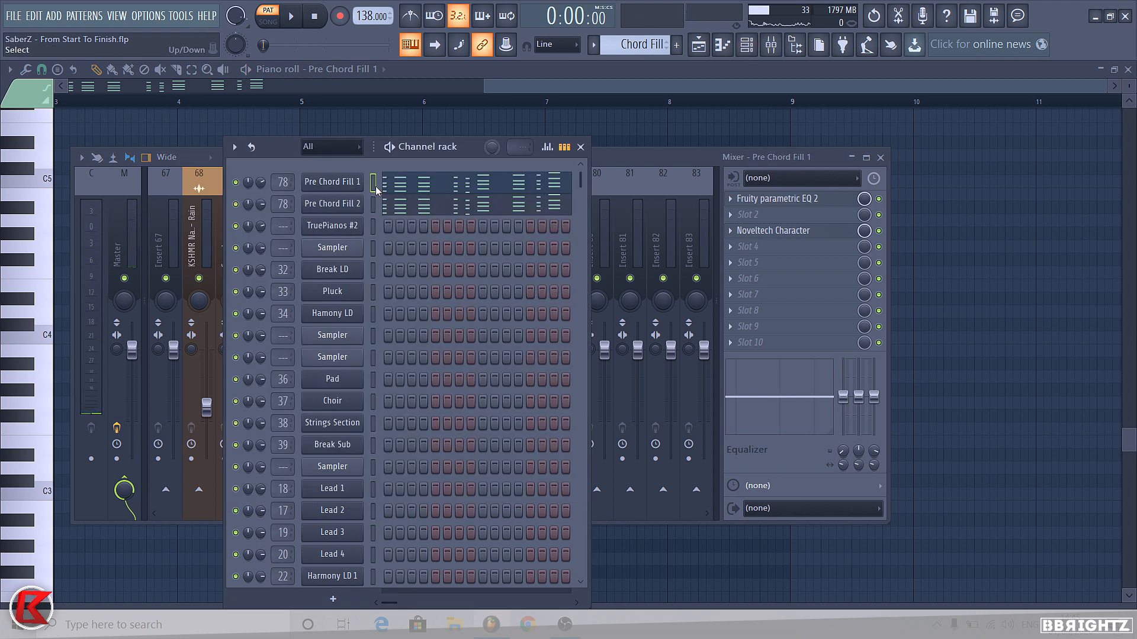
click(702, 156)
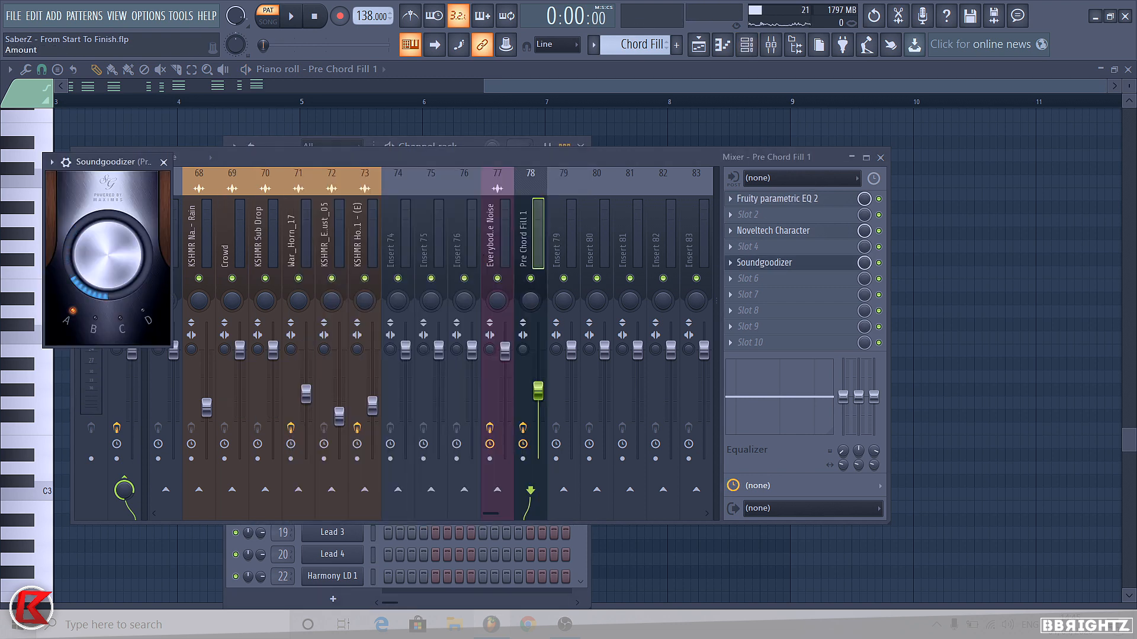
key(space)
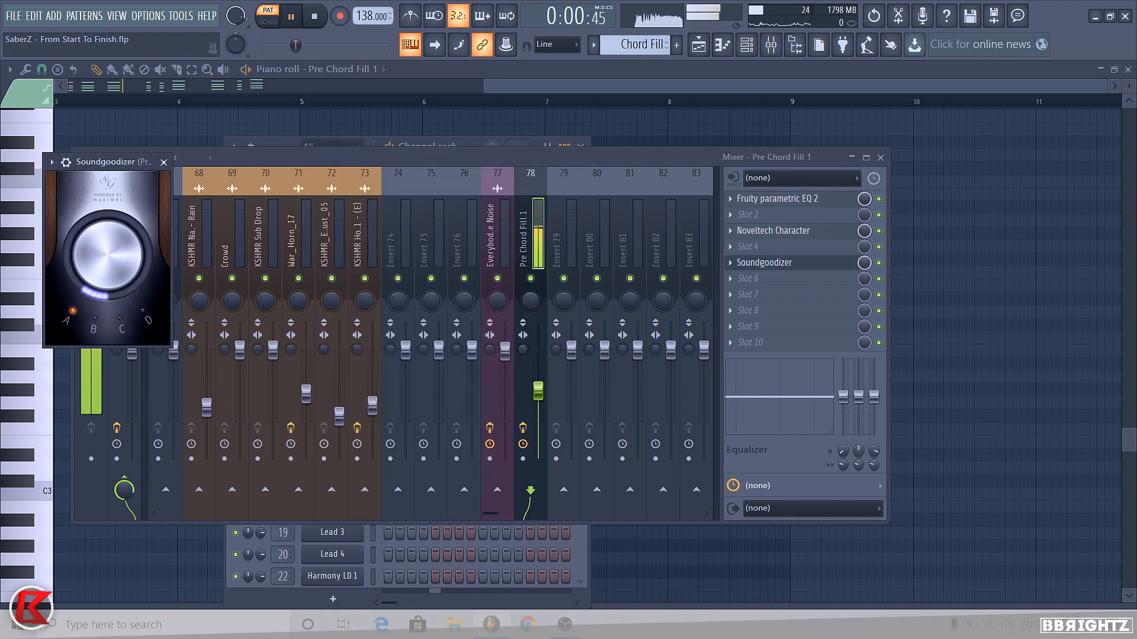
click(879, 263)
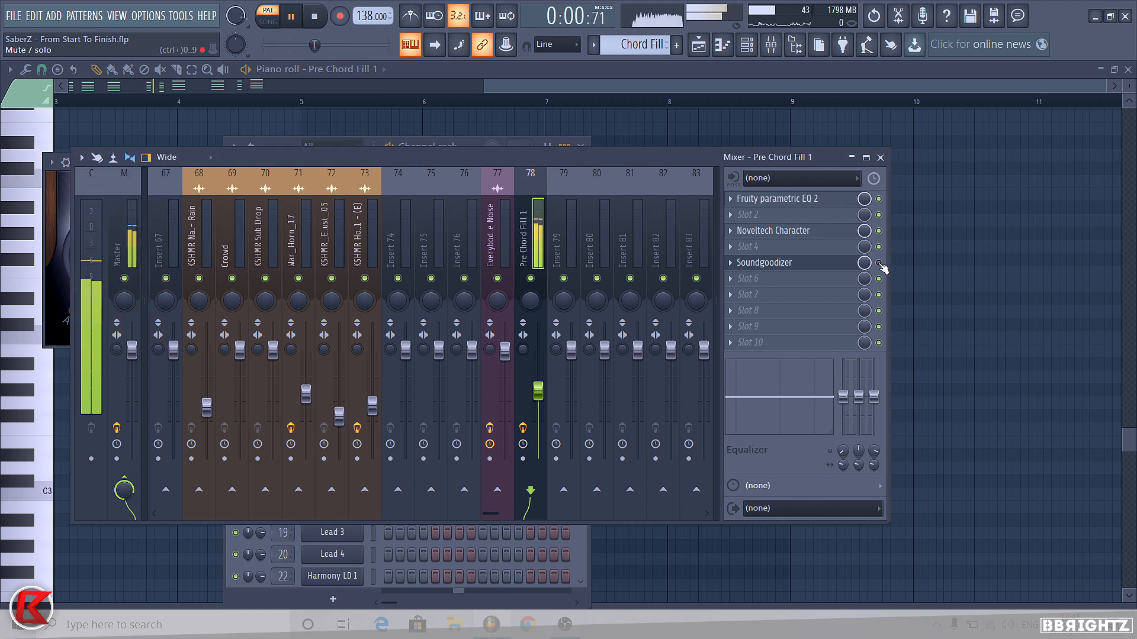
Switch Soundgoodizer to mode D, compare it against bypass, and move it up to slot 4
click(817, 263)
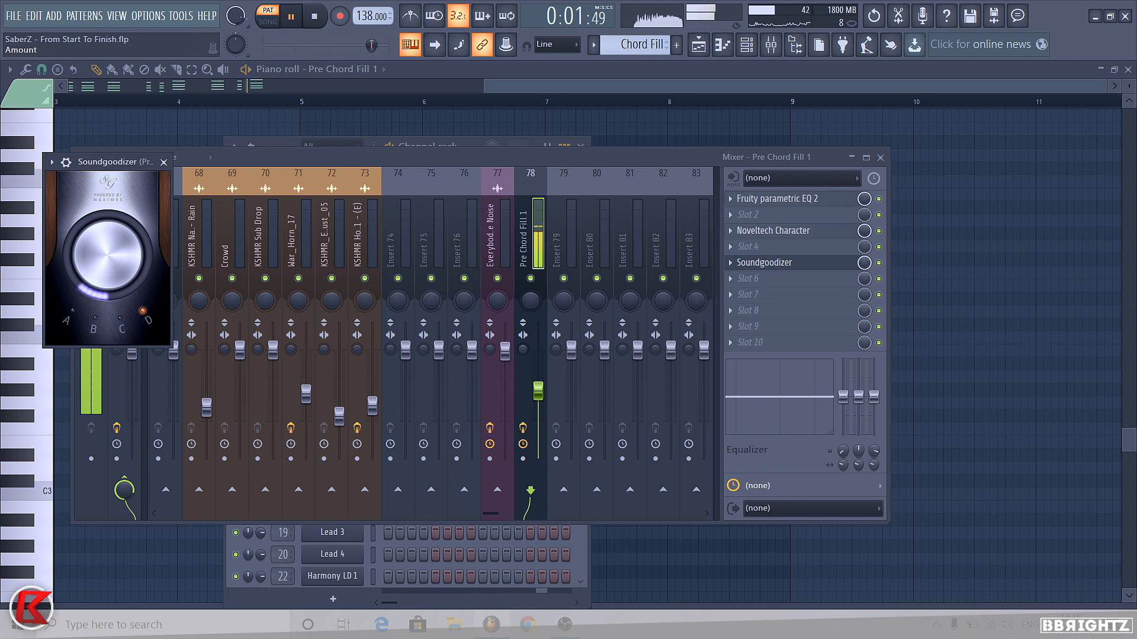
click(879, 262)
key(space)
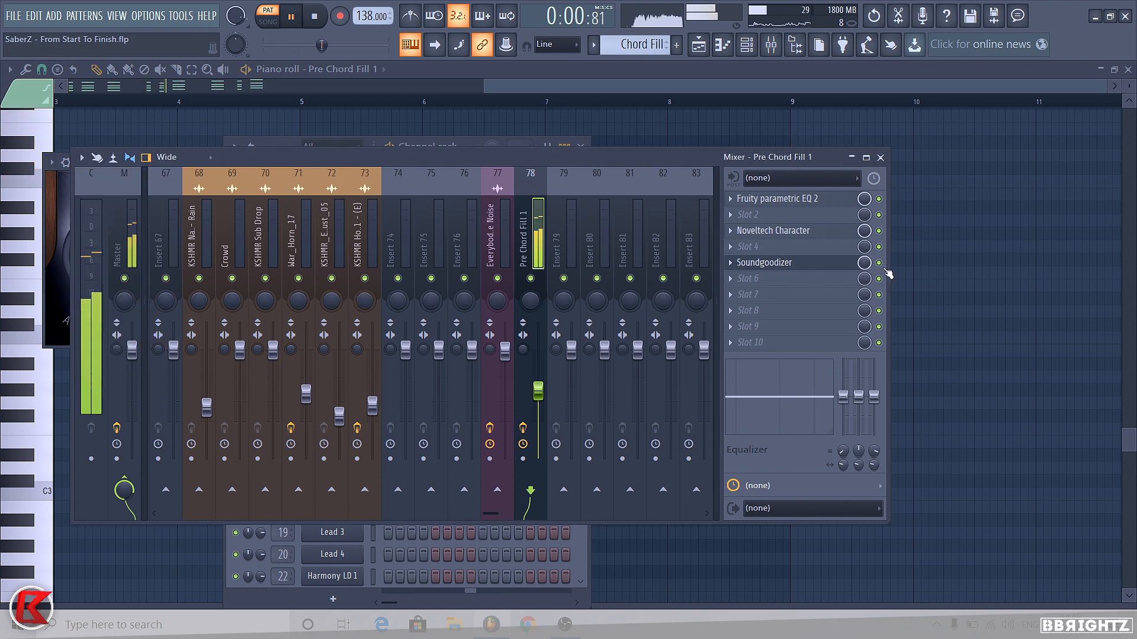
click(812, 265)
key(space)
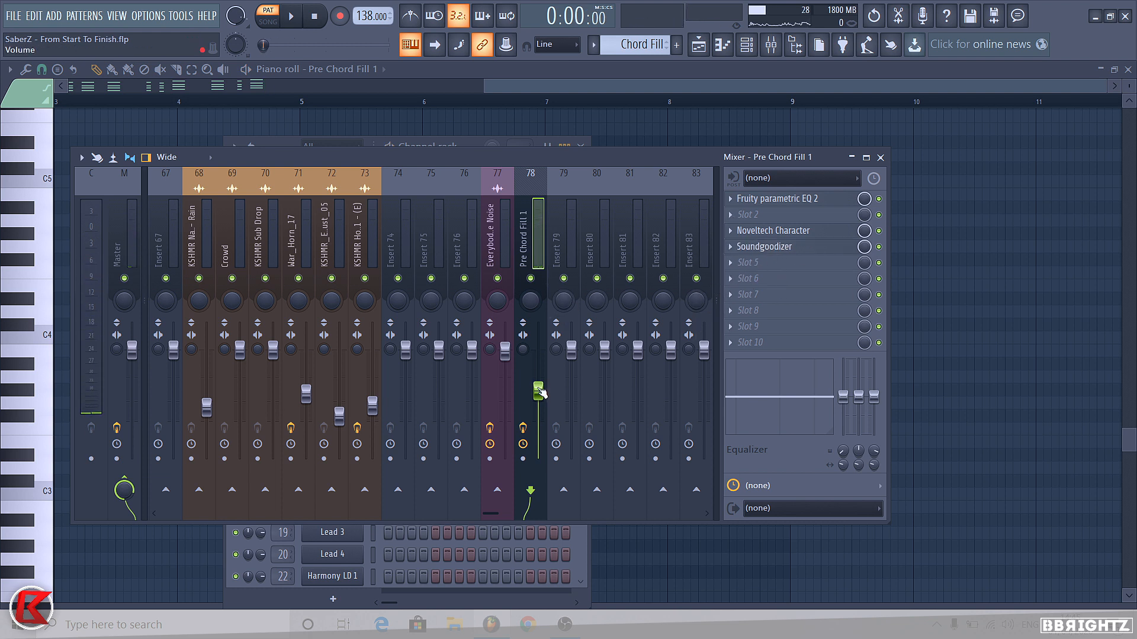
Raise the Pre Chord Fill 1 mixer track to about -4.8 dB and play the fill within the song's drop
key(space)
drag(539, 392, 539, 375)
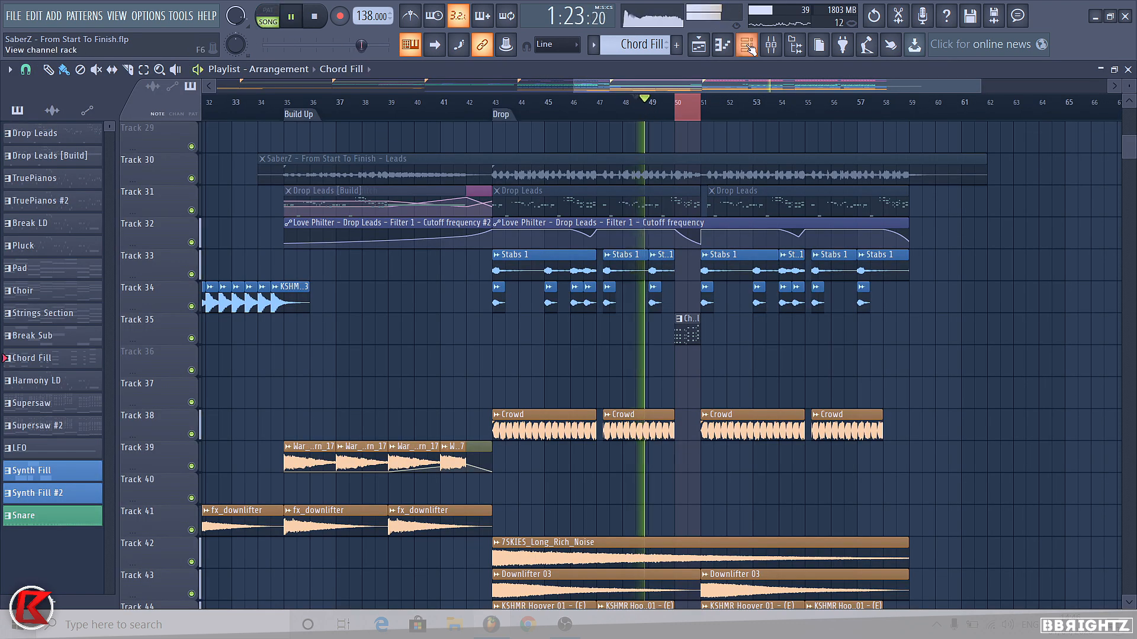
key(F9)
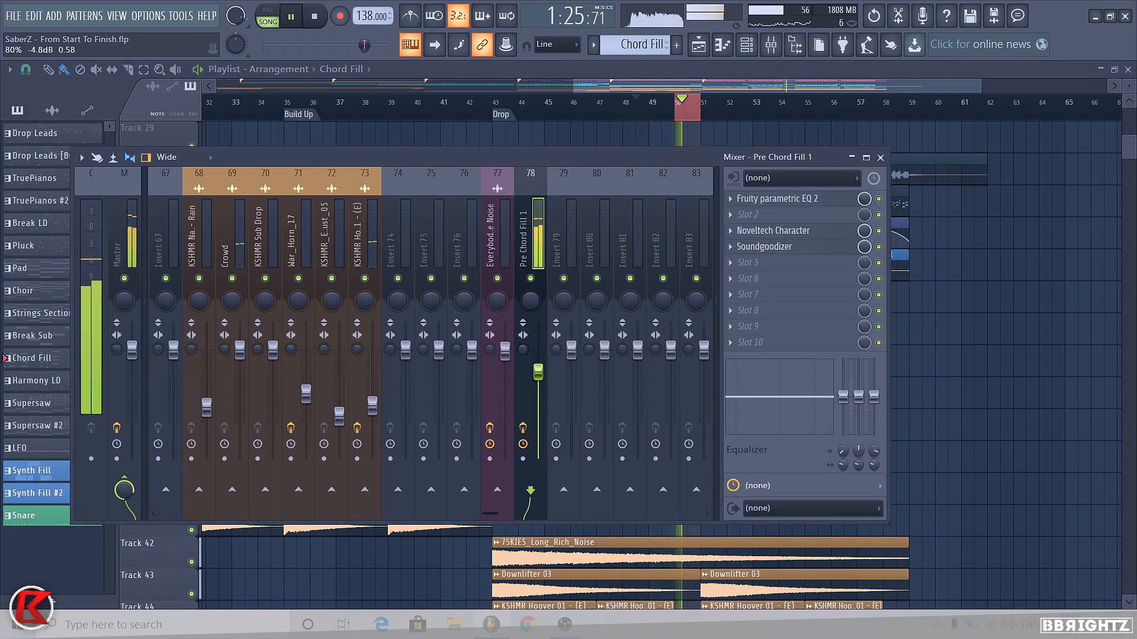
key(space)
key(F9)
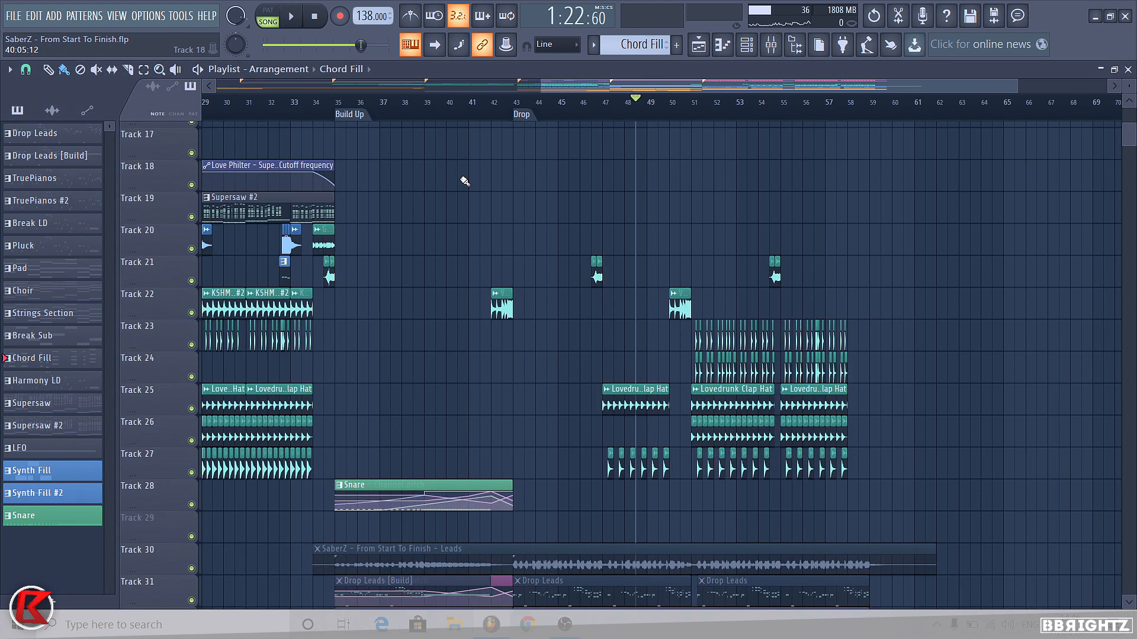
Solo playlist Track 2, re-enable Tracks 3, 4 and 5, and play the build-up vocal from bar 38
scroll(373, 177, up, 5)
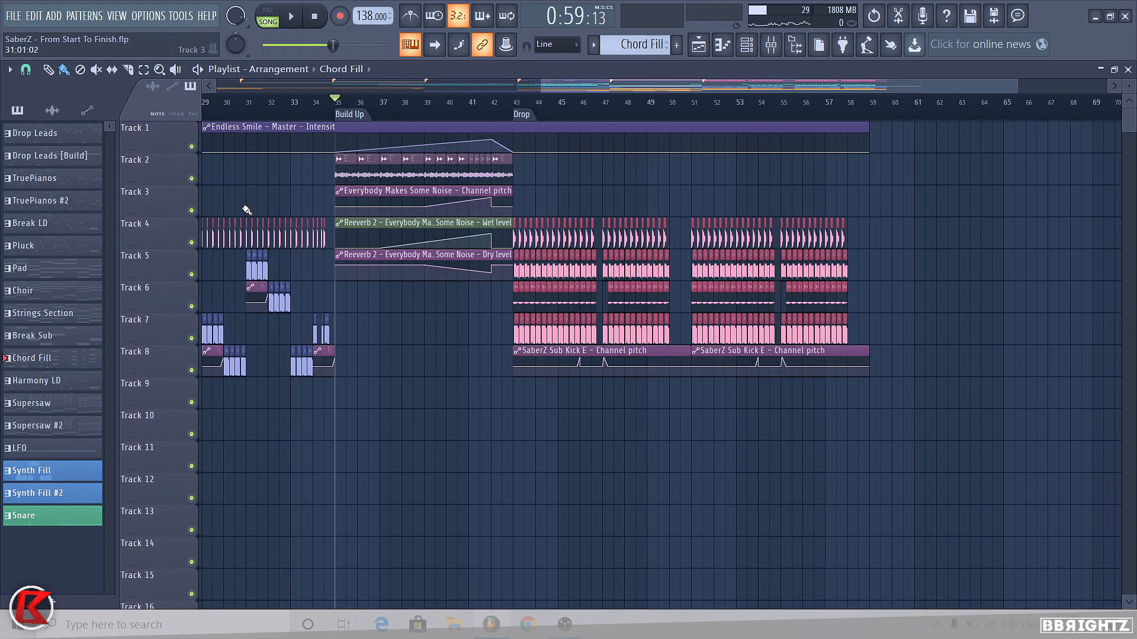
scroll(243, 206, up, 2)
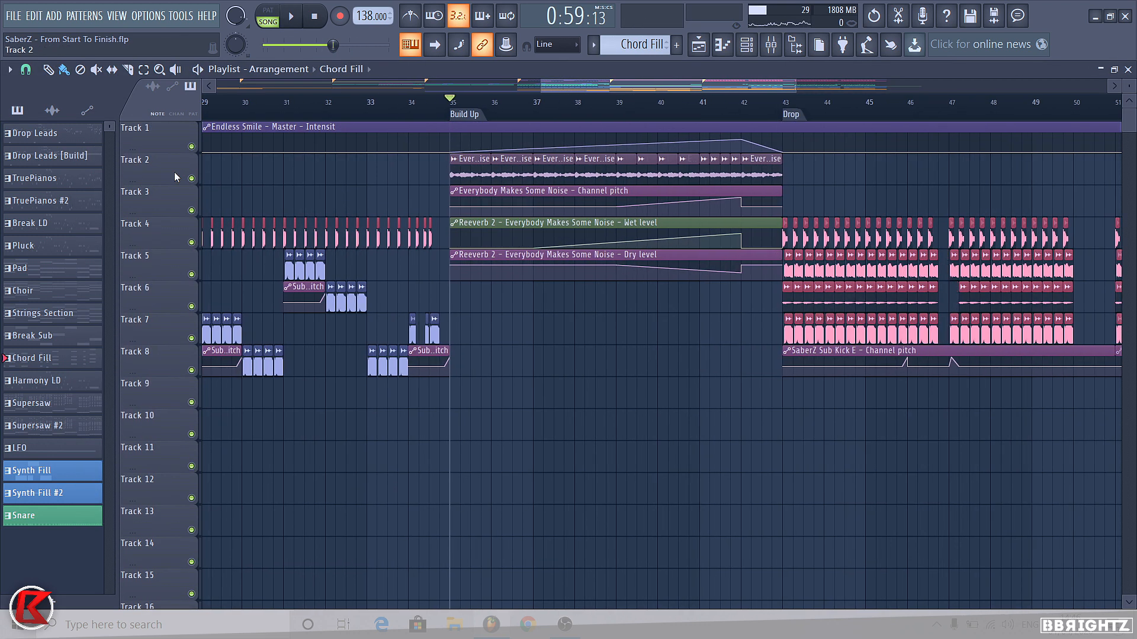
right_click(193, 179)
click(193, 212)
click(191, 242)
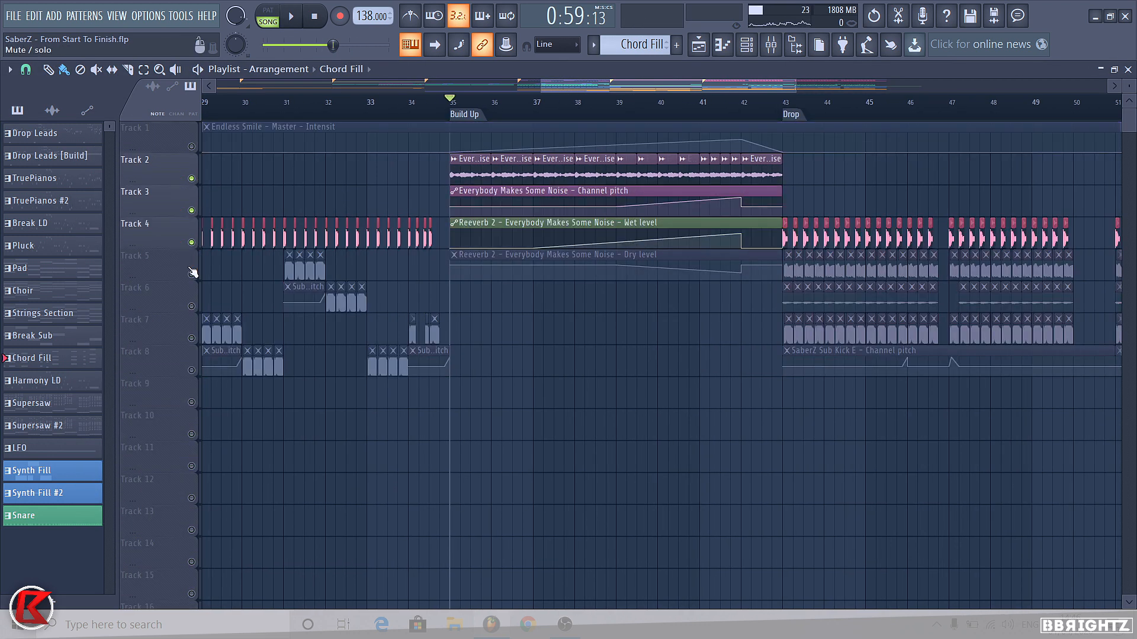
click(191, 274)
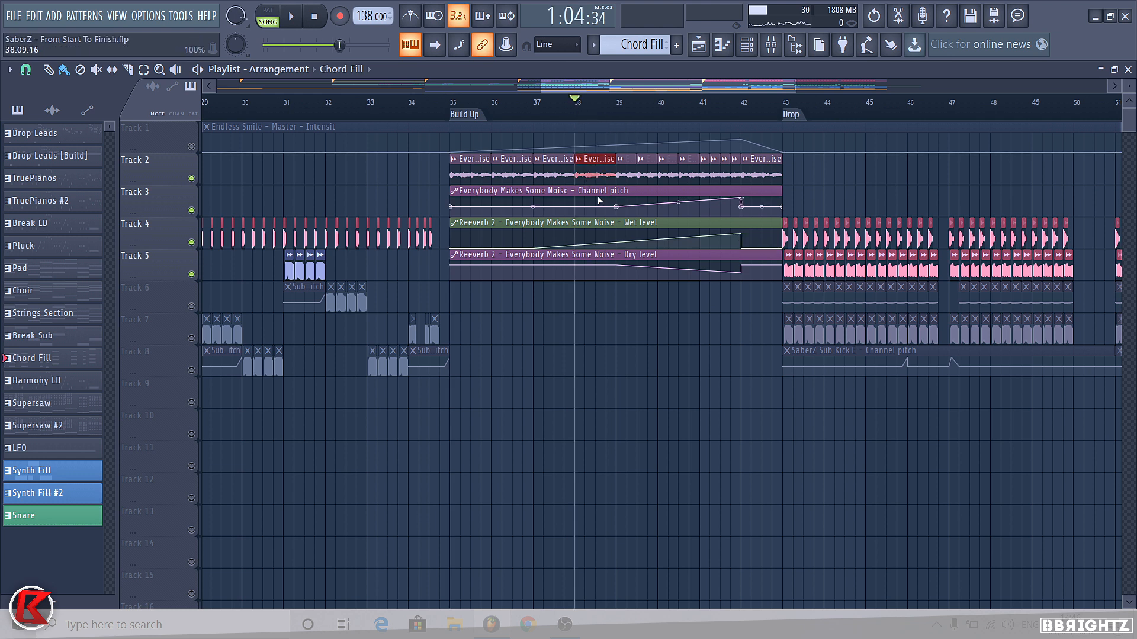
key(space)
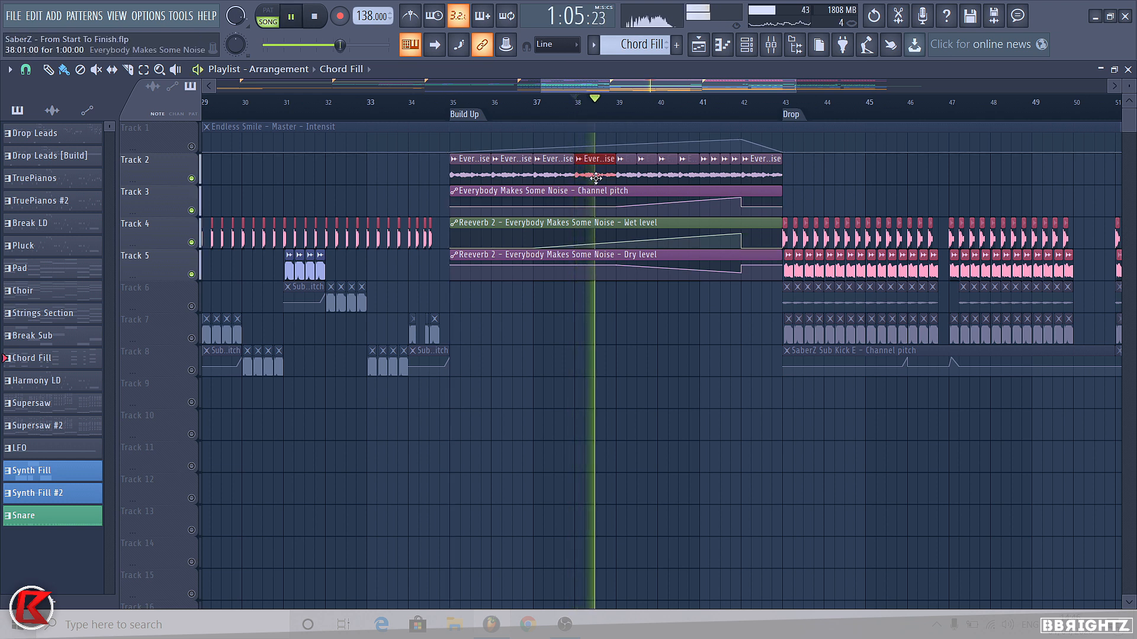
Make the vocal clip at bar 38 unique, split it into two half-bar pieces, and make the second piece unique too
key(space)
scroll(557, 169, up, 1)
right_click(570, 161)
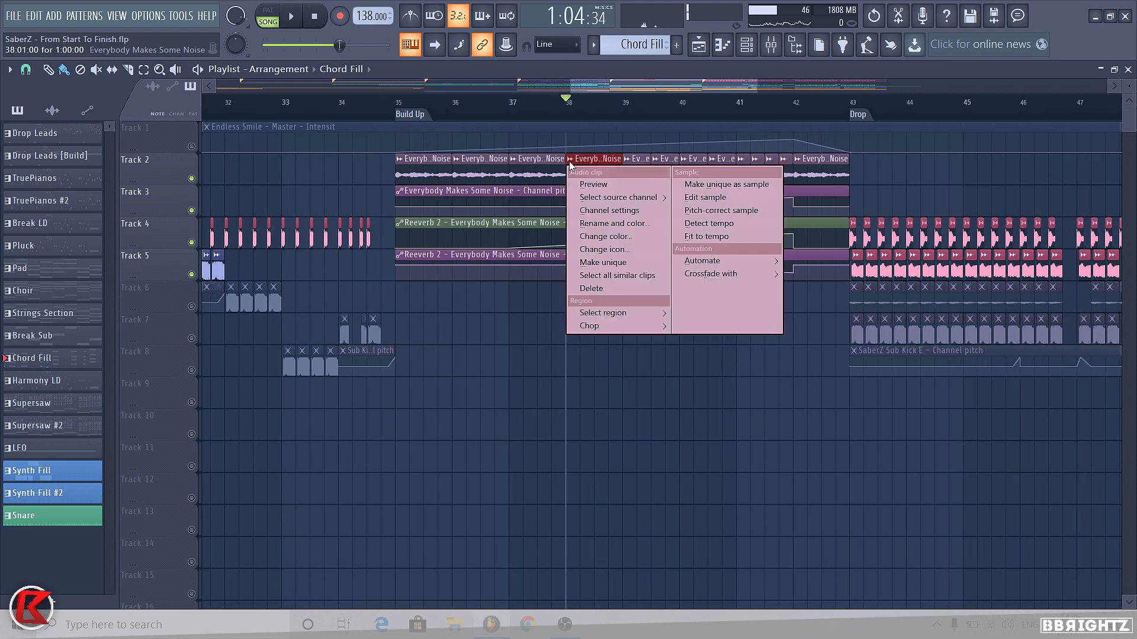
click(594, 262)
scroll(572, 171, up, 3)
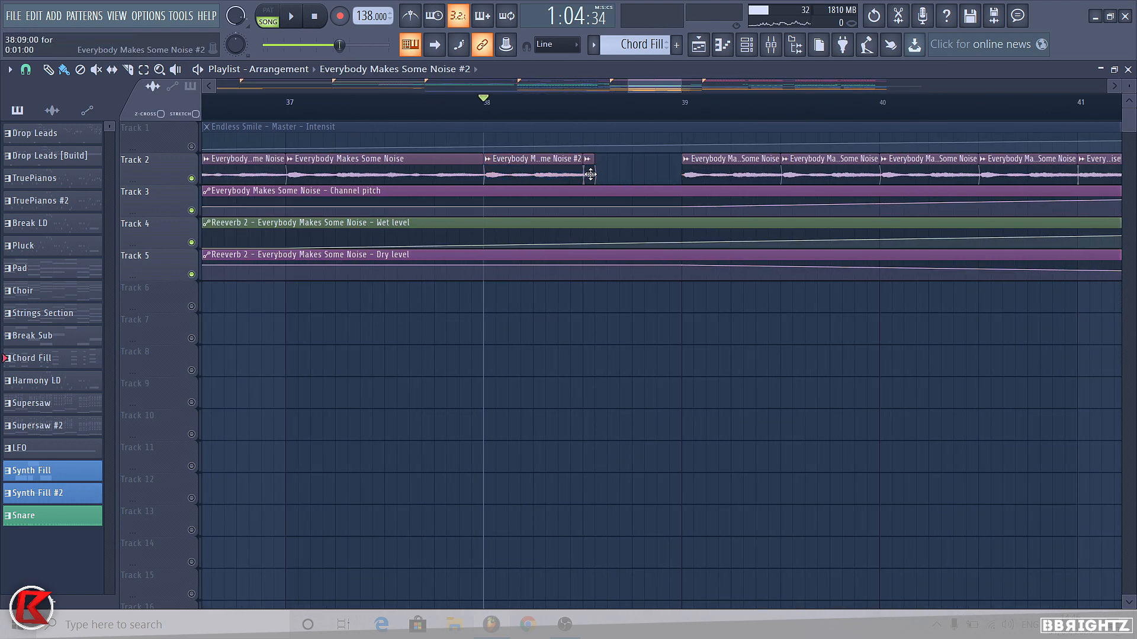
right_click(675, 169)
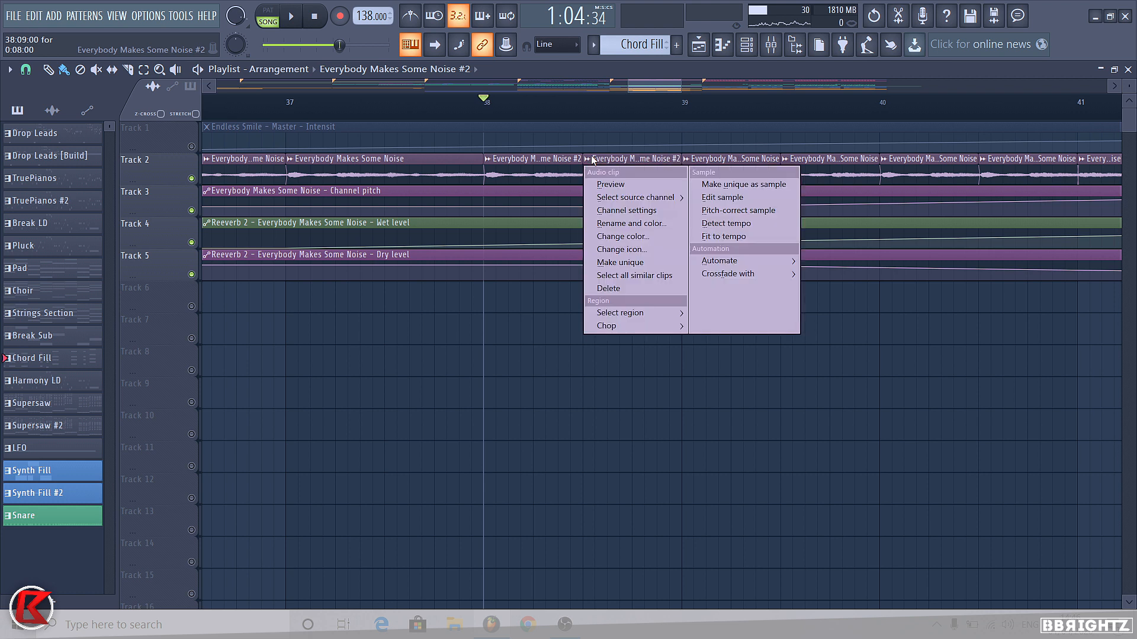
click(613, 262)
Set the time-stretching pitch of Everybody Makes Some Noise #2 to +300 cents and of #3 to -200 cents
double_click(540, 172)
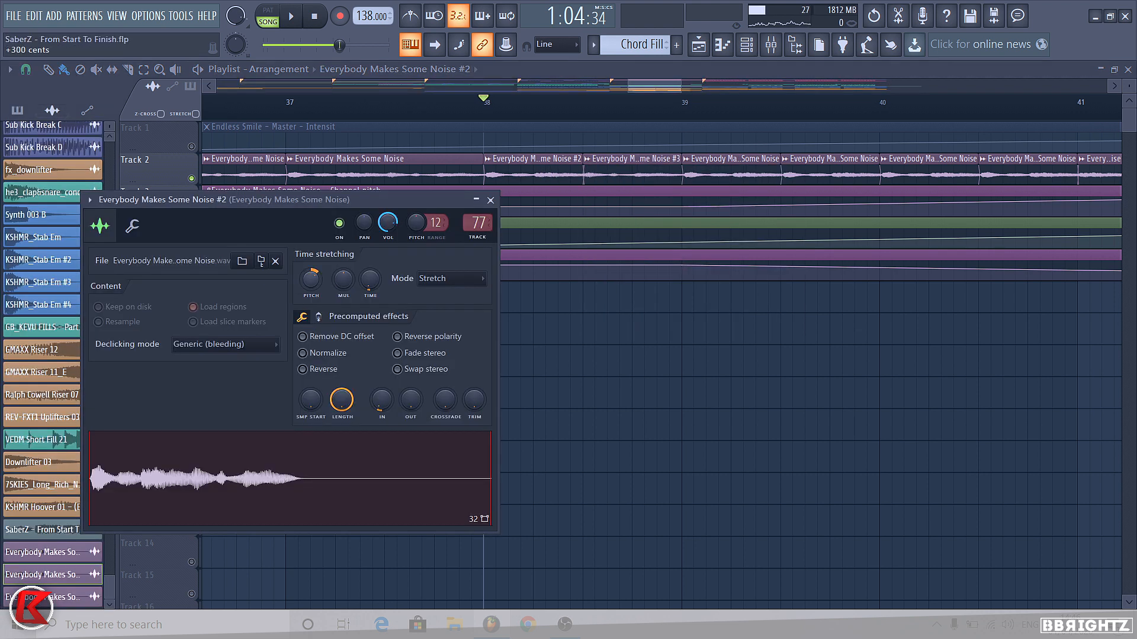
key(space)
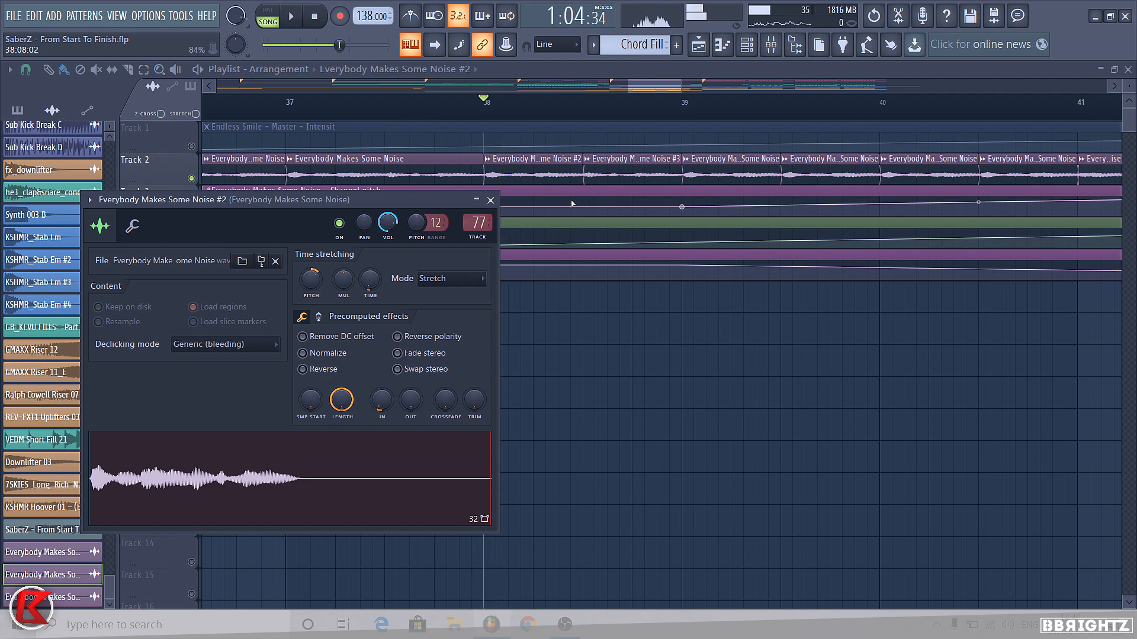
double_click(599, 167)
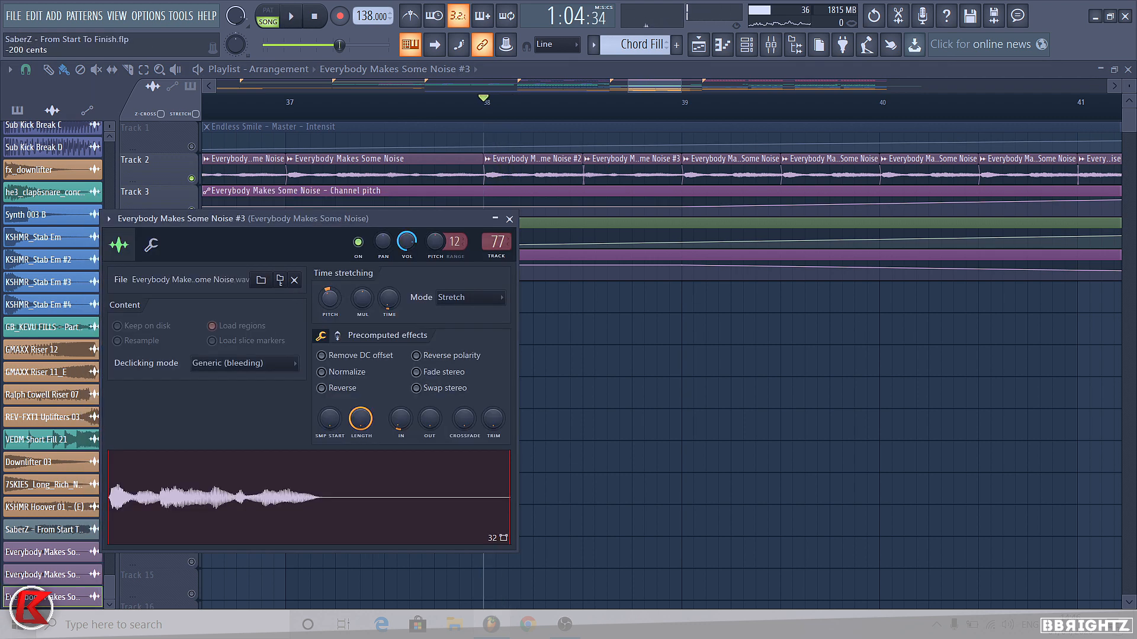
key(Escape)
Play the re-pitched vocal from the Build Up marker to hear the pitch changes in context
scroll(820, 402, down, 4)
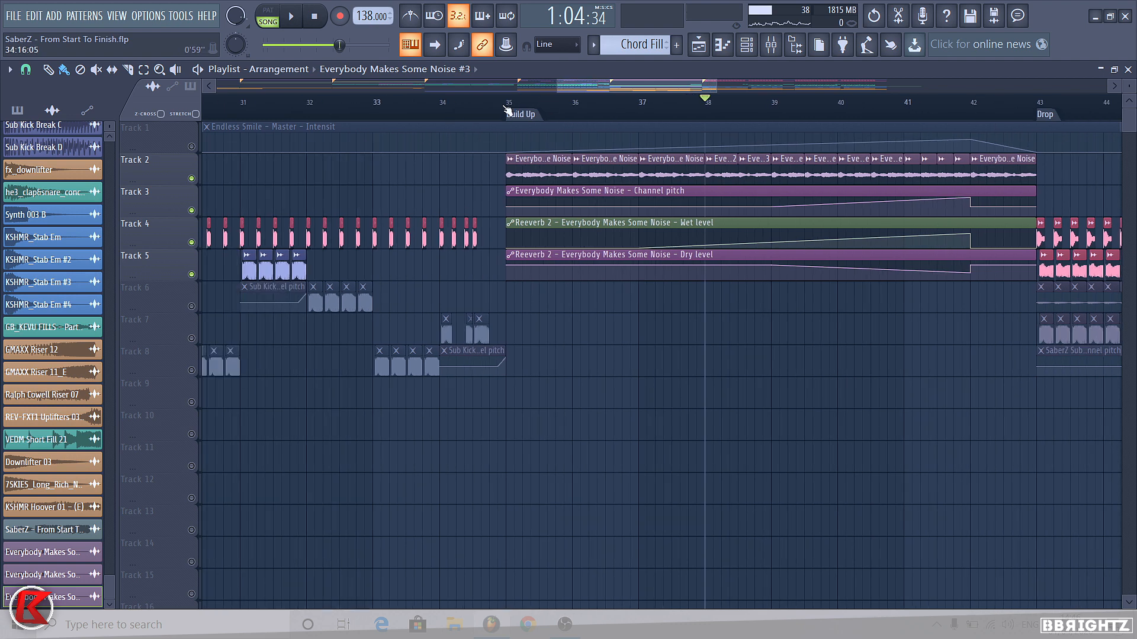
key(space)
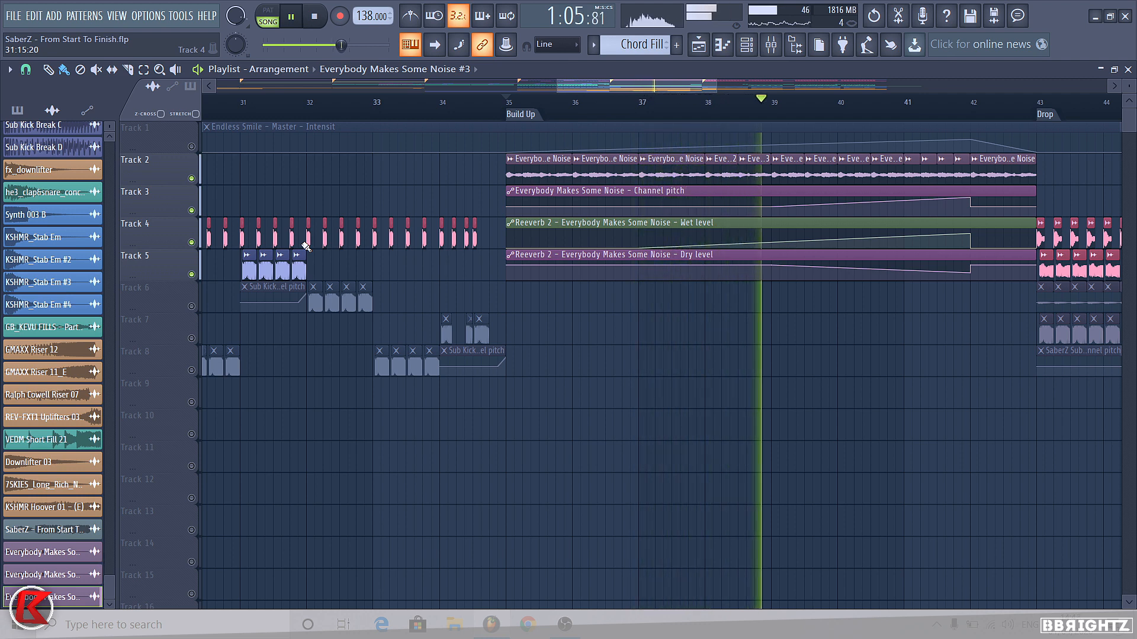
ctrl+scroll(389, 201, down, 1)
ctrl+scroll(616, 201, down, 3)
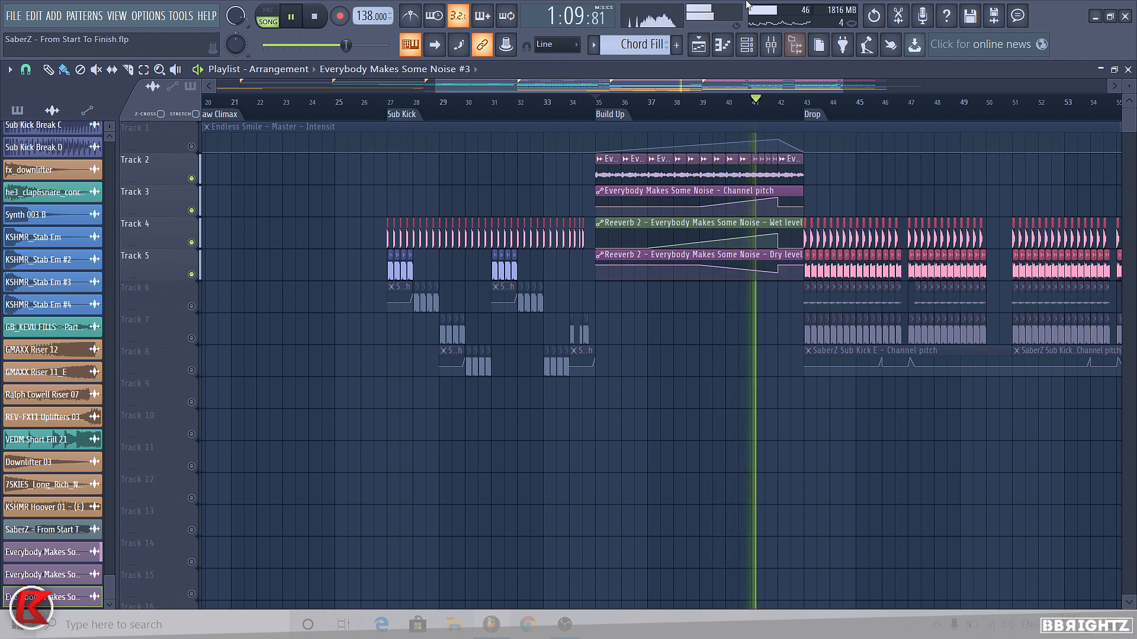
click(788, 52)
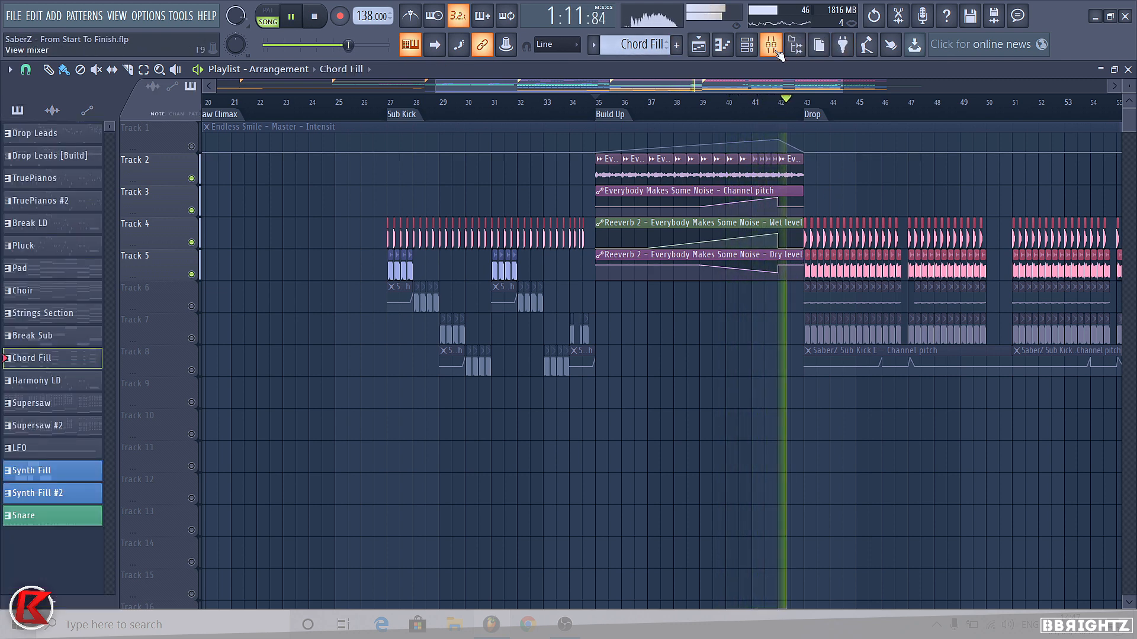
key(space)
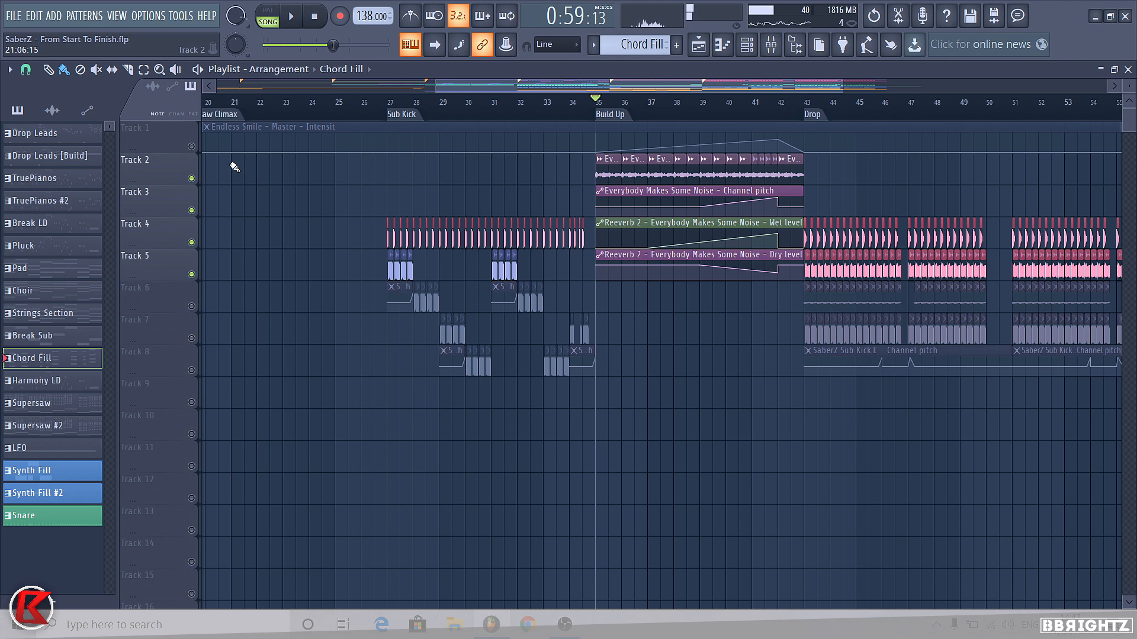
Inspect the Endless Smile intensity automation on an enlarged Track 1, restore the track's height and re-enable all tracks
drag(141, 148, 141, 306)
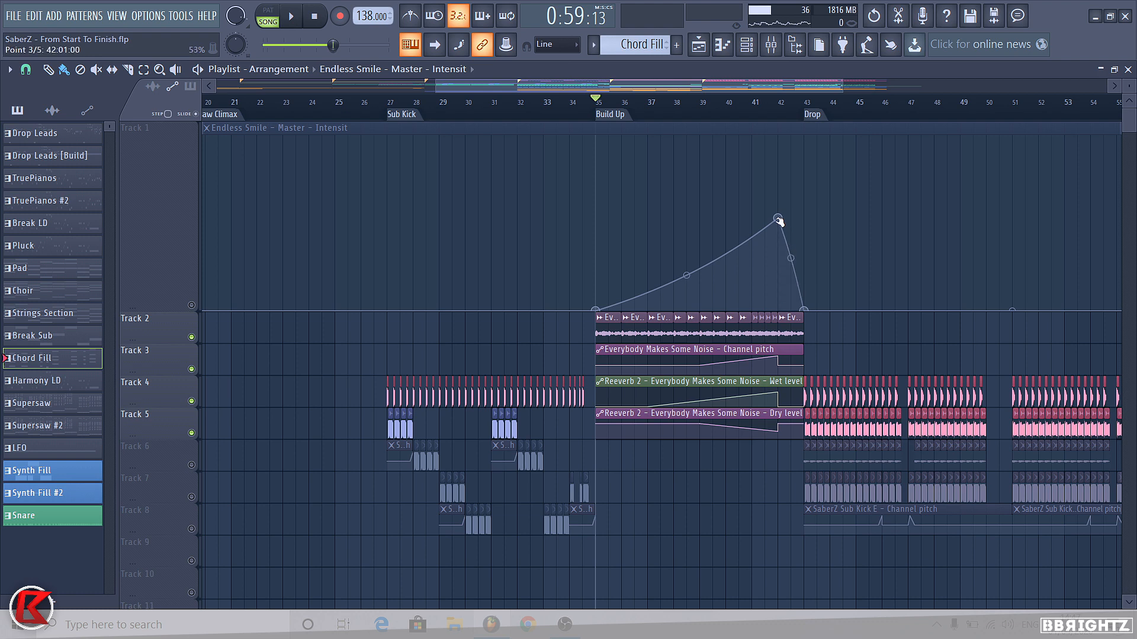
key(space)
right_click(141, 191)
mouse_move(166, 215)
click(275, 255)
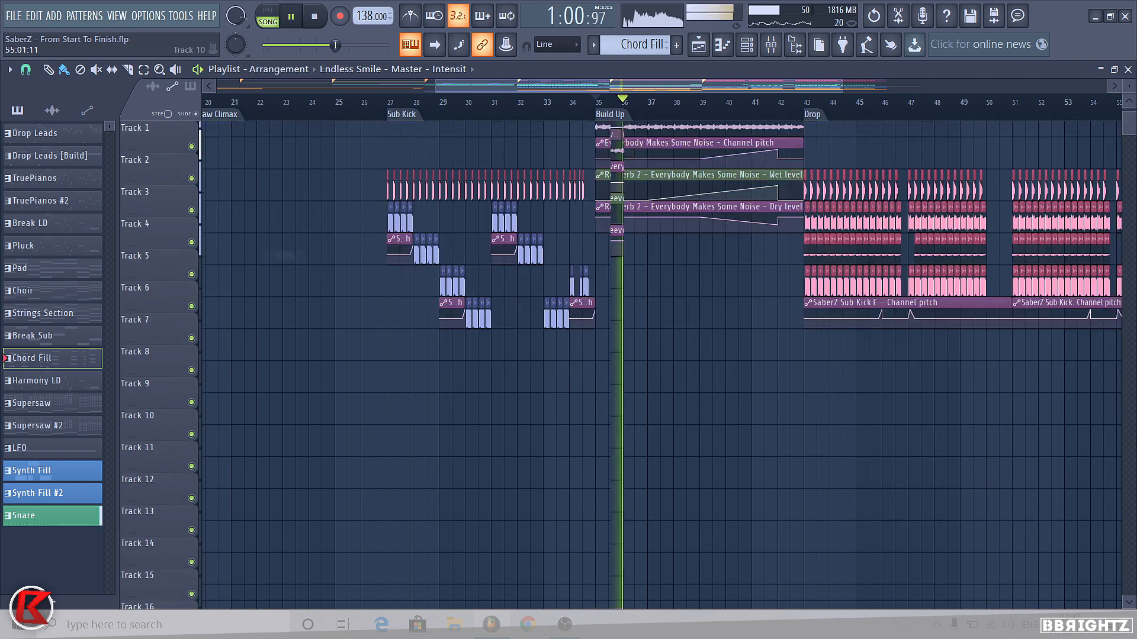
Unmute the bounced Leads audio clip on Track 30 and review the build-up's layers during playback
scroll(643, 290, down, 12)
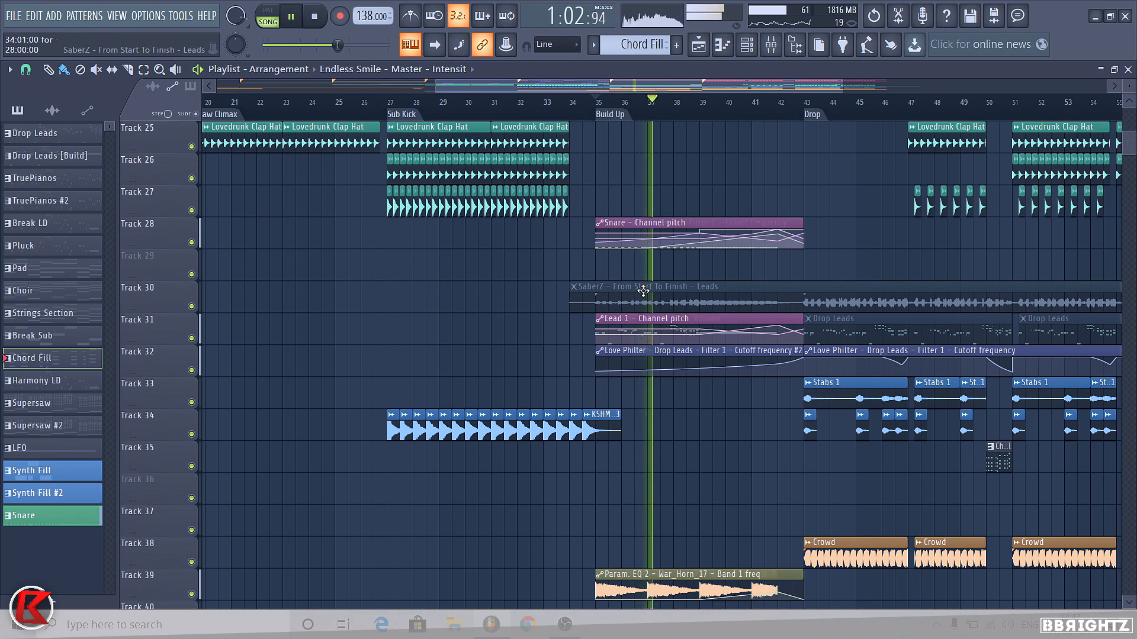
scroll(643, 290, up, 5)
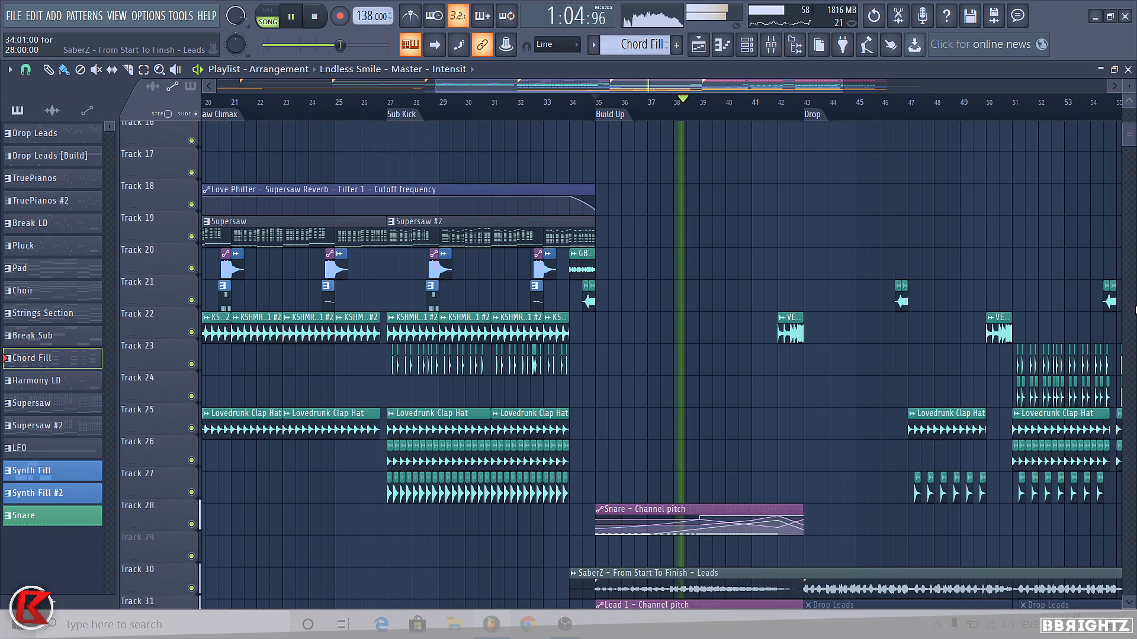
scroll(661, 365, up, 8)
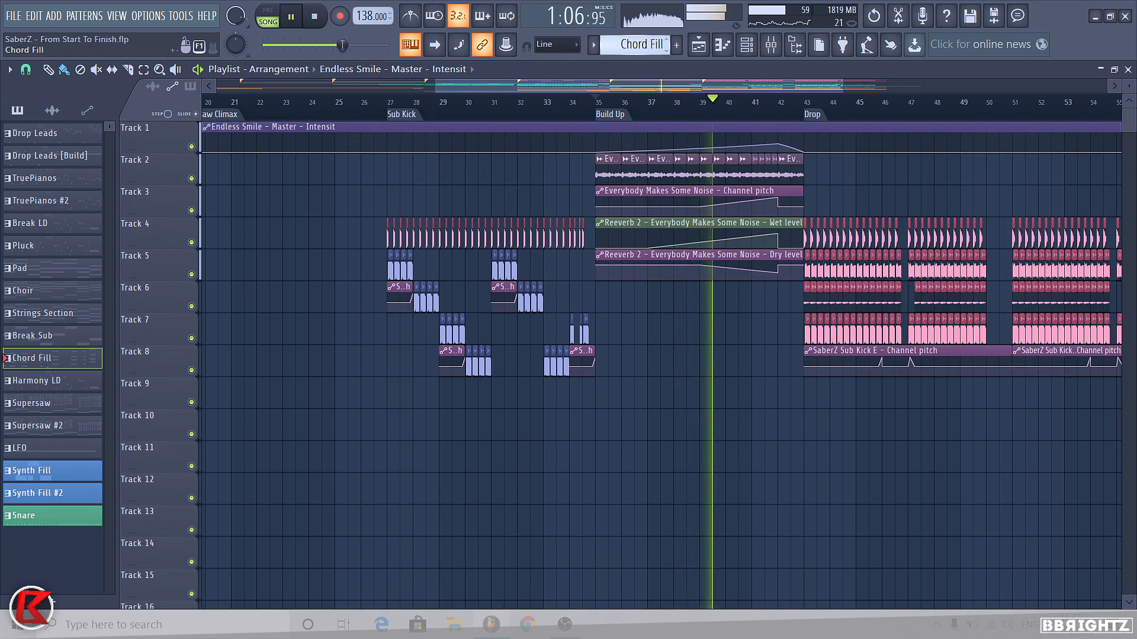
scroll(560, 312, down, 15)
key(space)
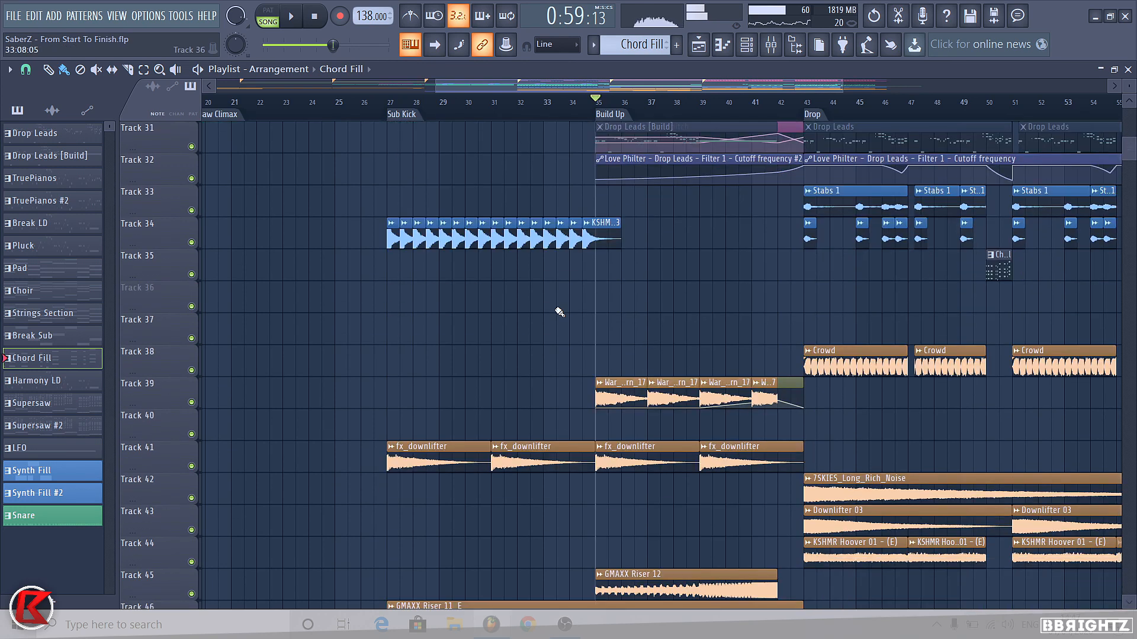
Solo Track 39, play the War_Horn_17 clips from the start of the build-up, and unsolo the track
scroll(572, 324, down, 3)
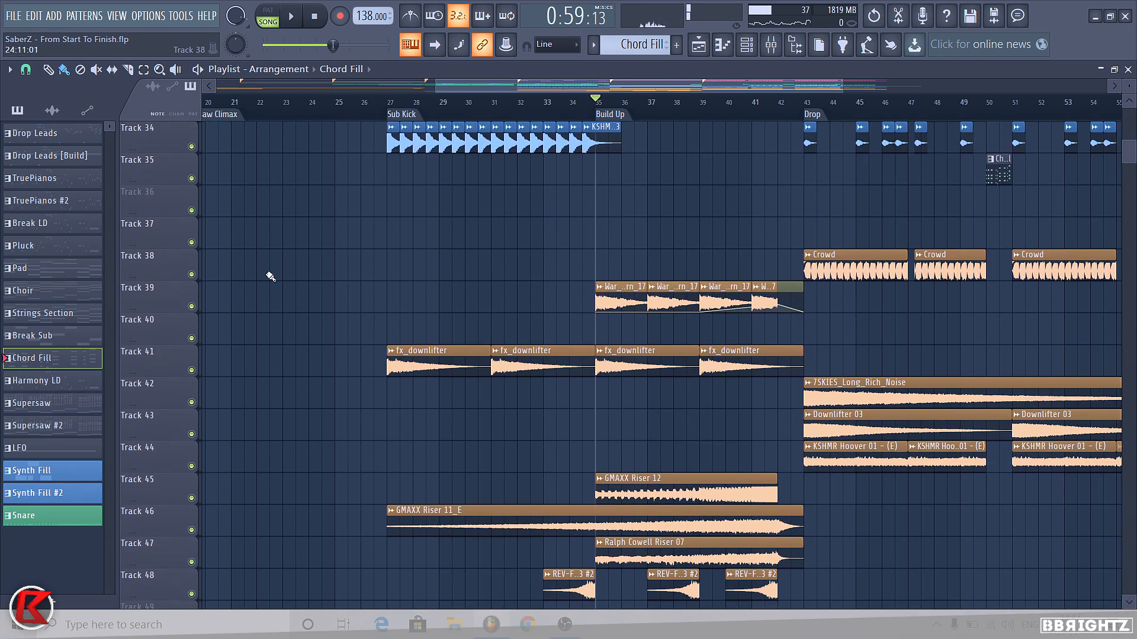
scroll(686, 304, up, 3)
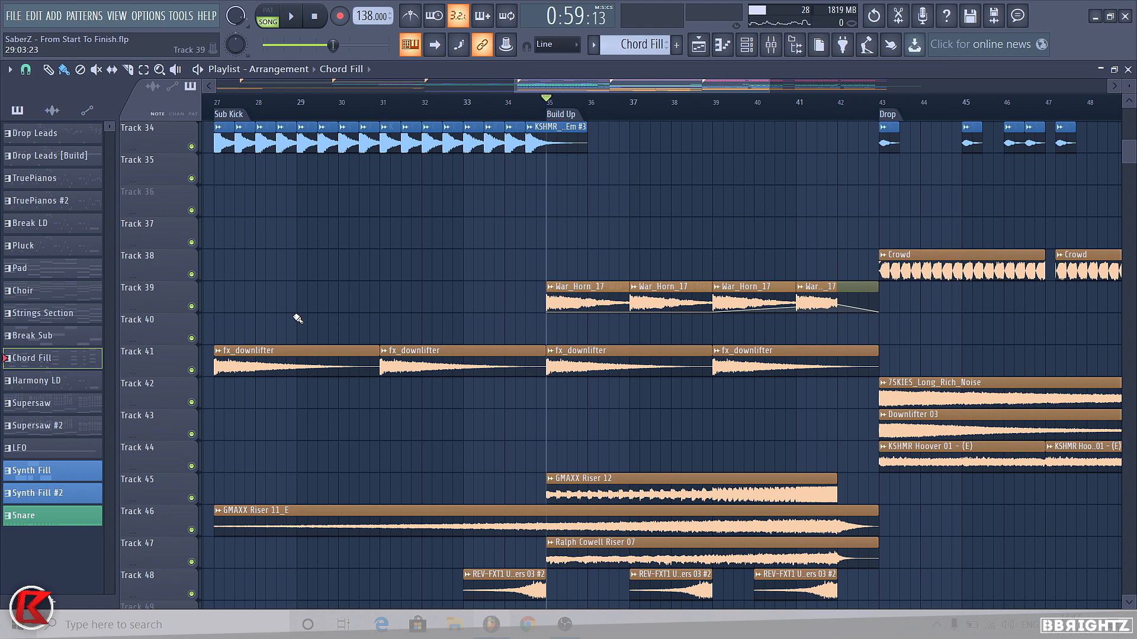
right_click(191, 307)
key(space)
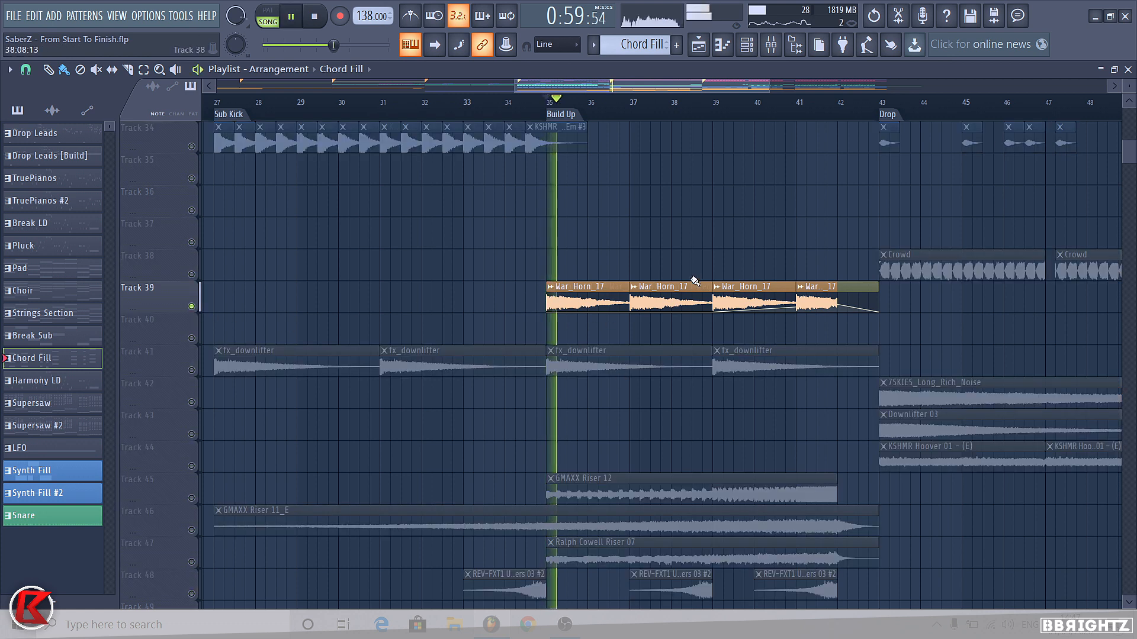
key(space)
right_click(192, 319)
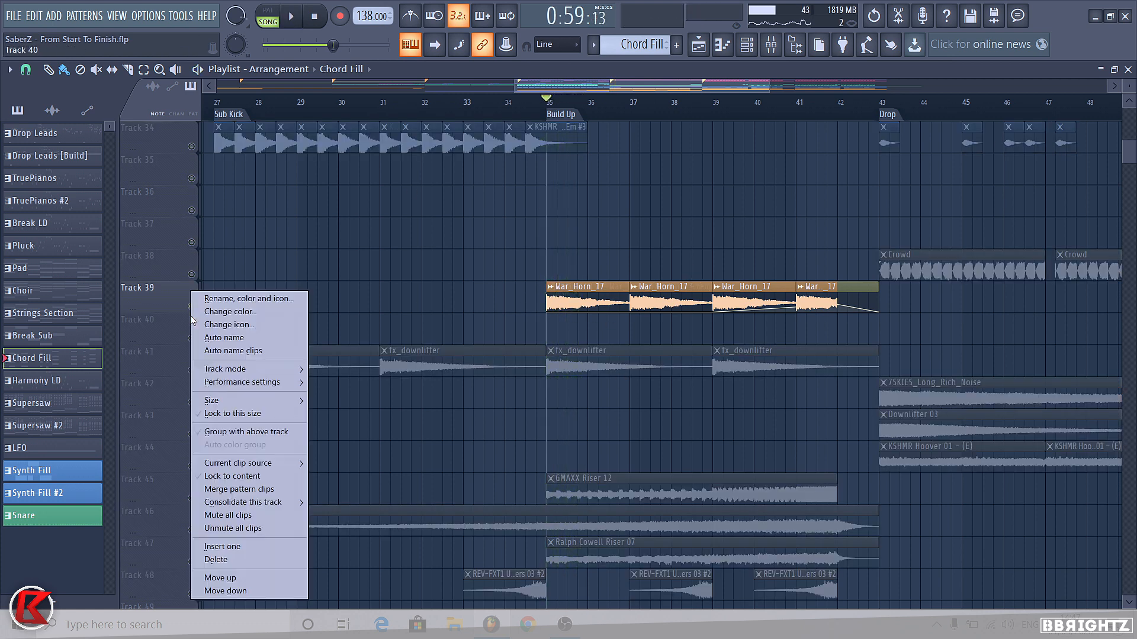
key(Escape)
right_click(191, 306)
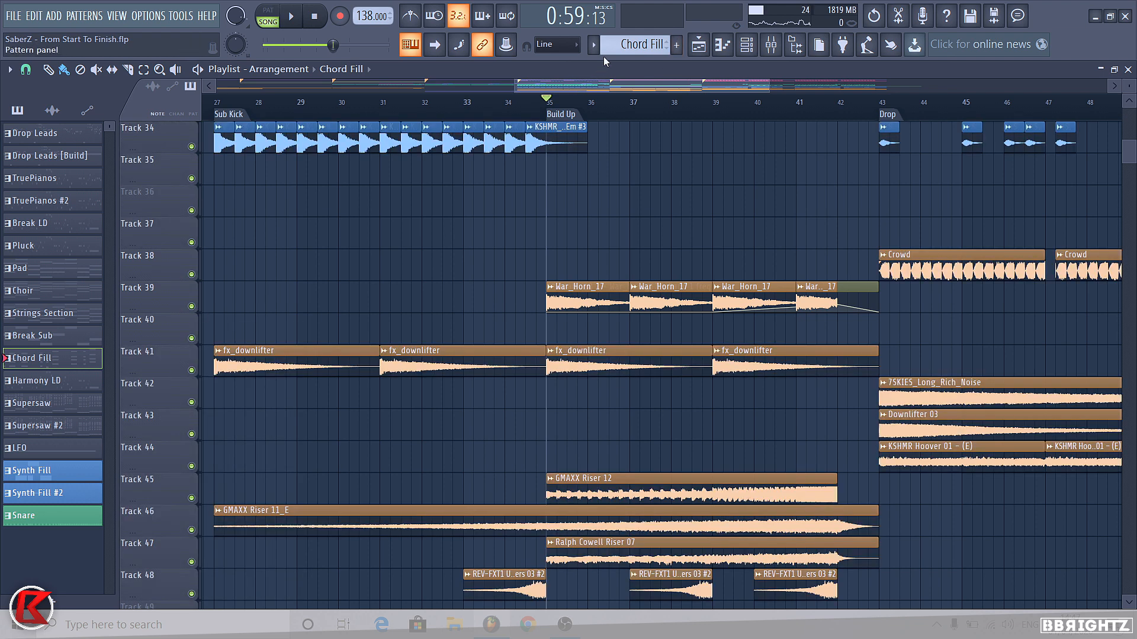
Add a Build Up Bass pattern to Track 9 at bar 35 and load the Reese Bass Shot 2 C sample
scroll(830, 205, up, 9)
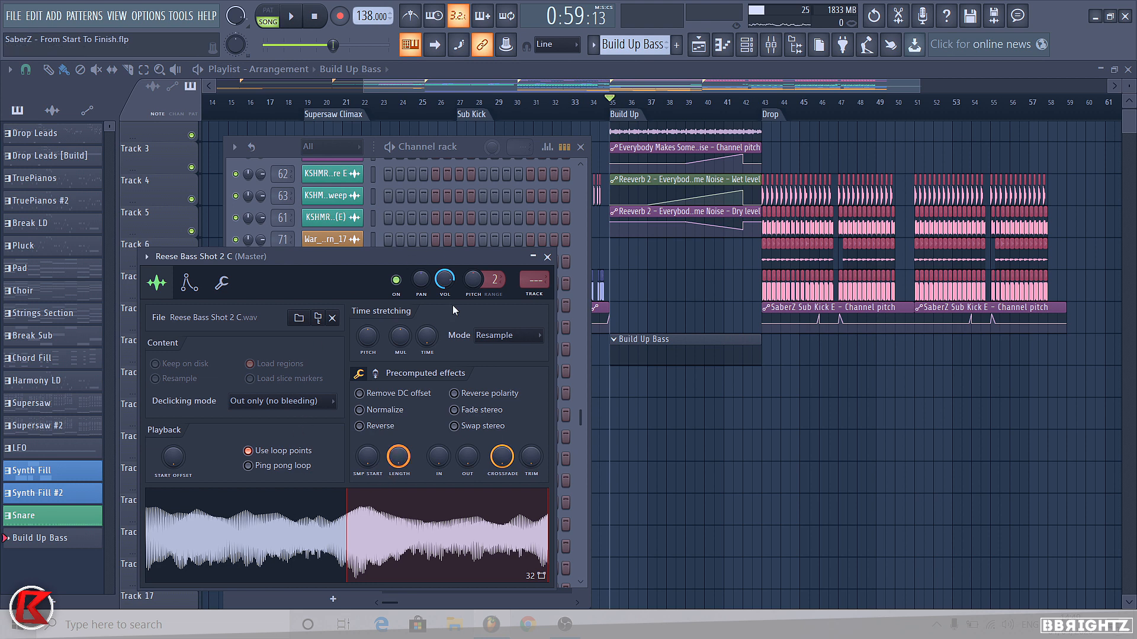
click(547, 257)
scroll(406, 471, down, 3)
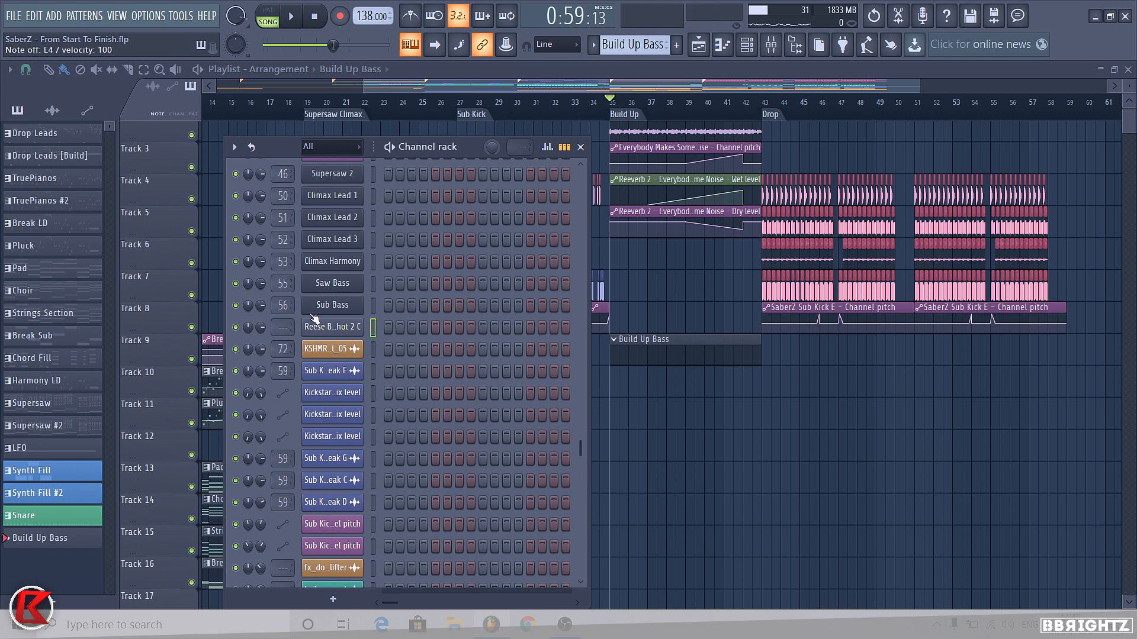
Fill the Reese Bass Shot 2 C piano roll with repeated E5 notes across the build-up's length
right_click(343, 333)
click(341, 323)
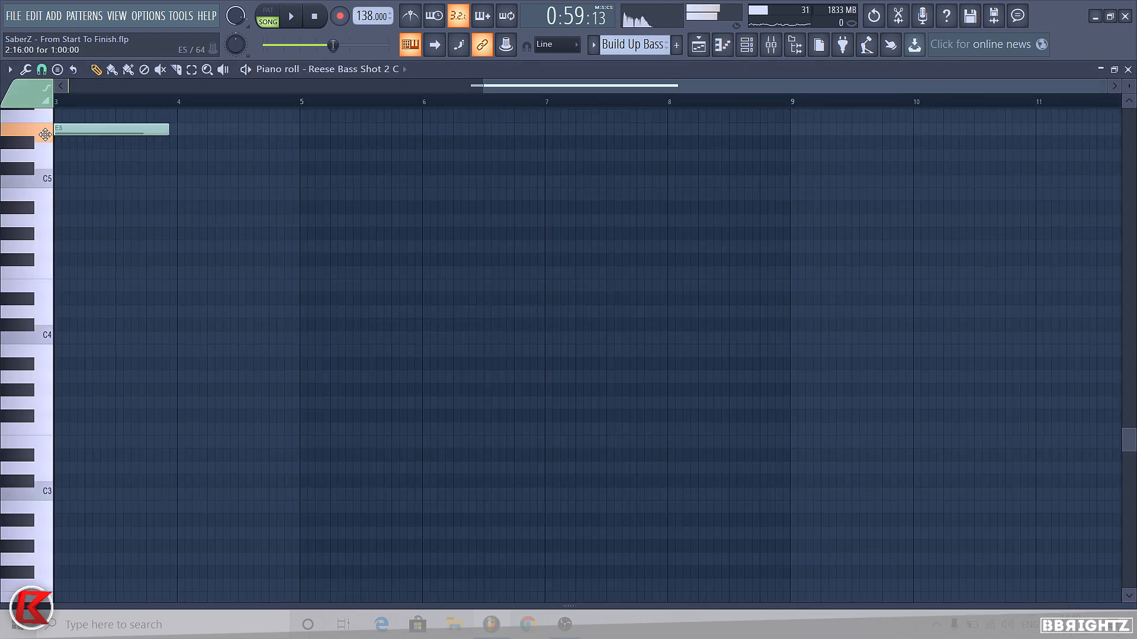
key(ctrl+b)
key(ctrl+b)
key(ctrl+b)
key(ctrl+b)
key(ctrl+b)
key(ctrl+b)
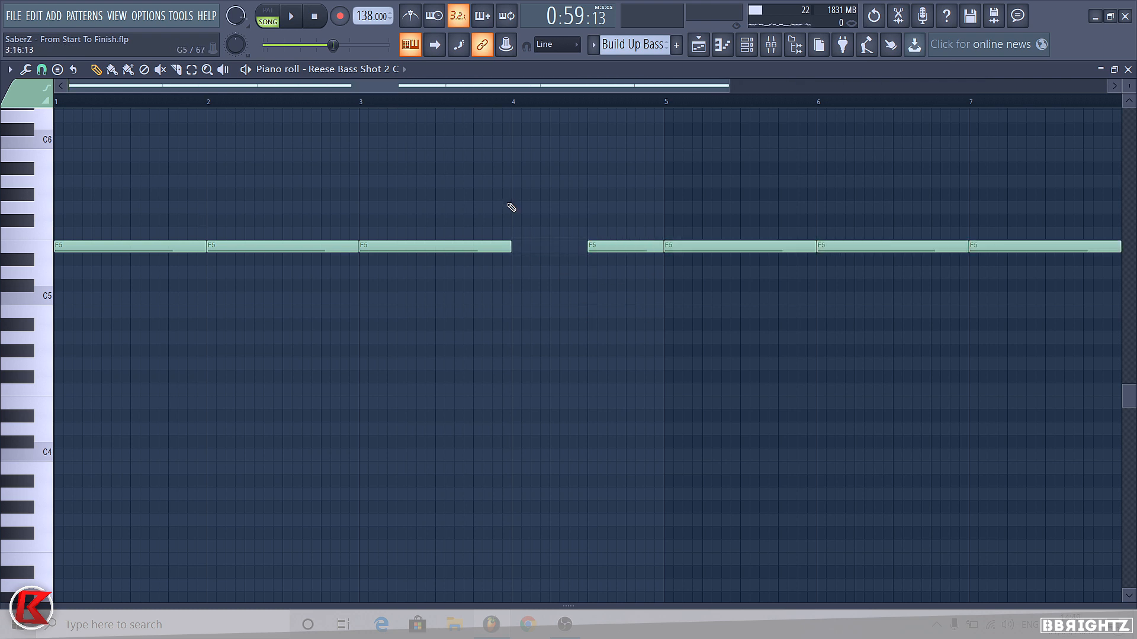
Place a half-bar G5 note at bar 4, followed by a half-bar D5 note in place of the E5
click(512, 208)
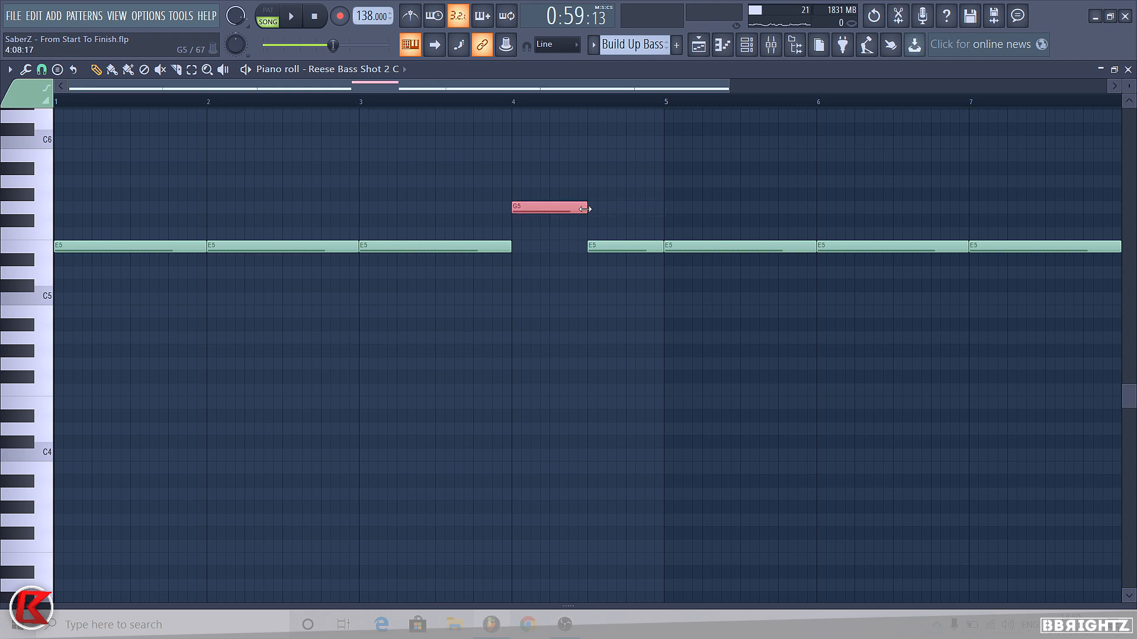
click(589, 273)
key(F7)
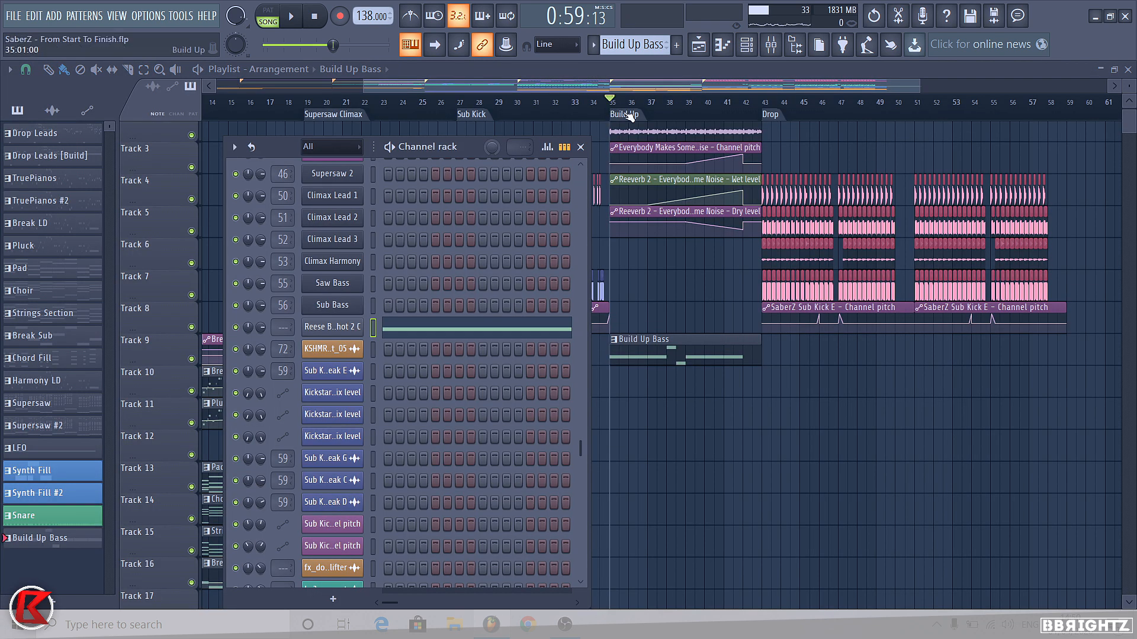
Set the Reese bass pitch range to 12 and automate its channel pitch across the Build Up, rising from bar 39 to bar 42
click(630, 117)
click(749, 47)
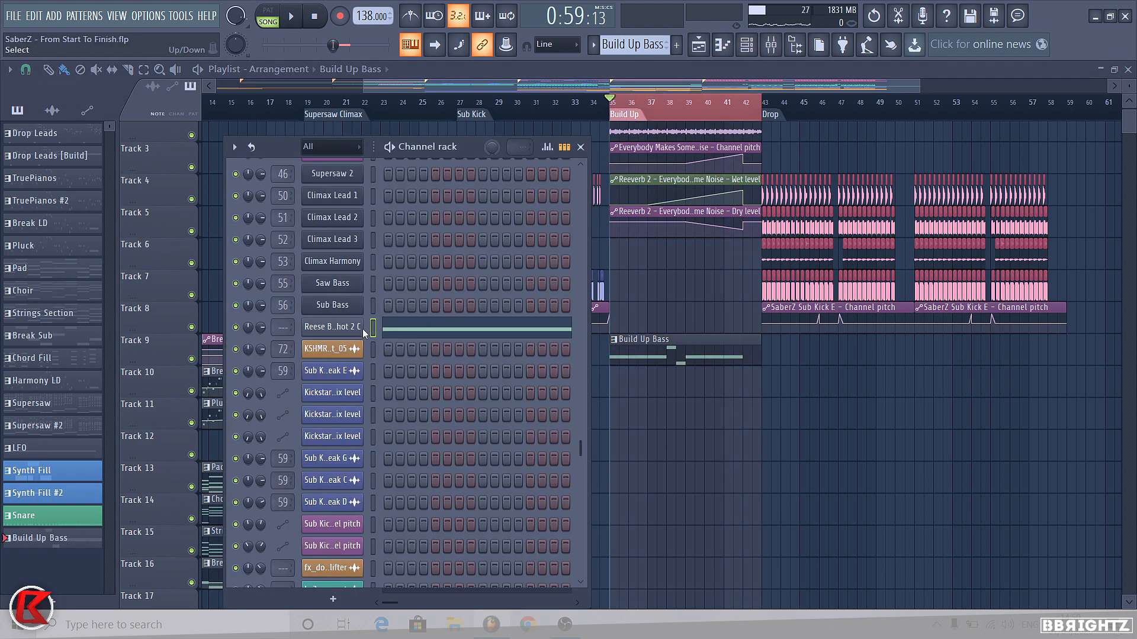
click(359, 328)
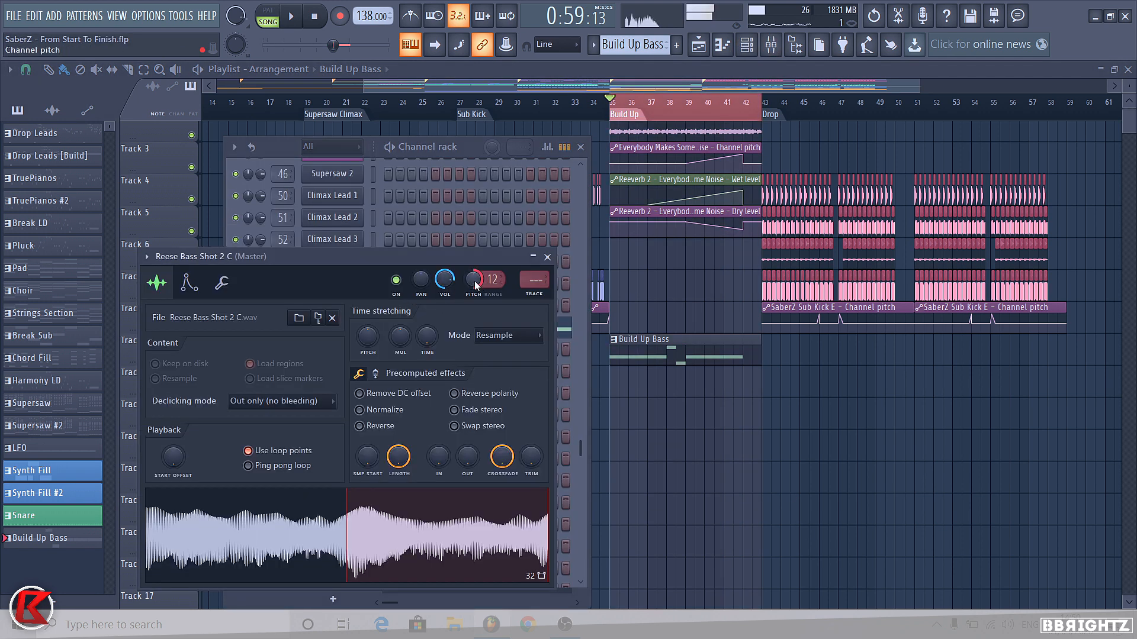
right_click(476, 285)
right_click(475, 277)
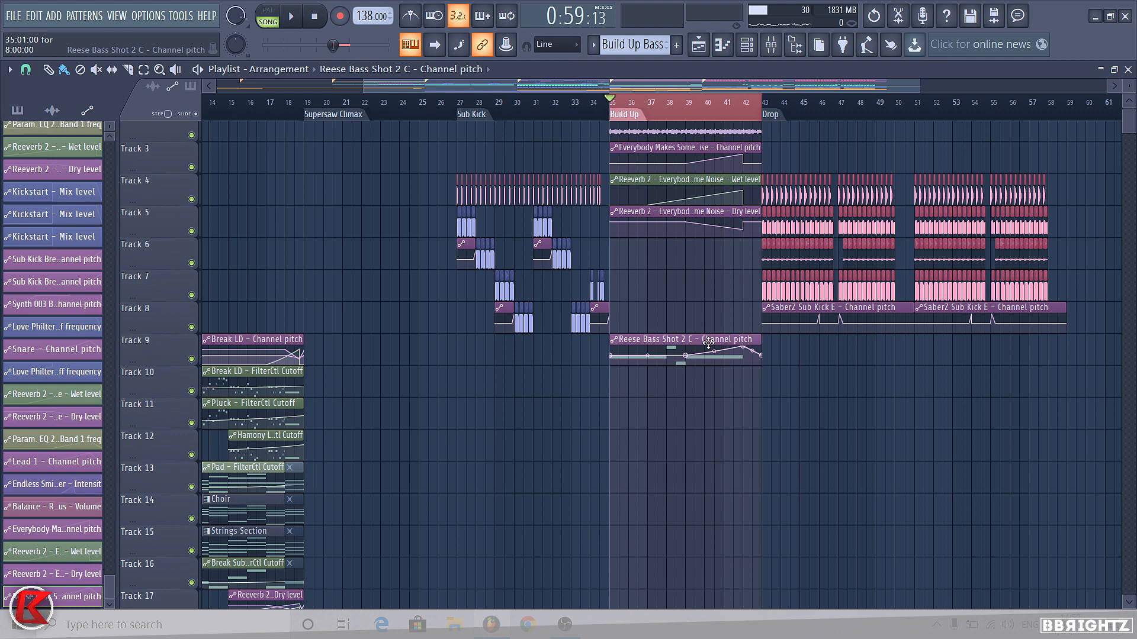
Find the Reese Bass Shot 2 C channel among the channels and assign it to mixer track 79
key(space)
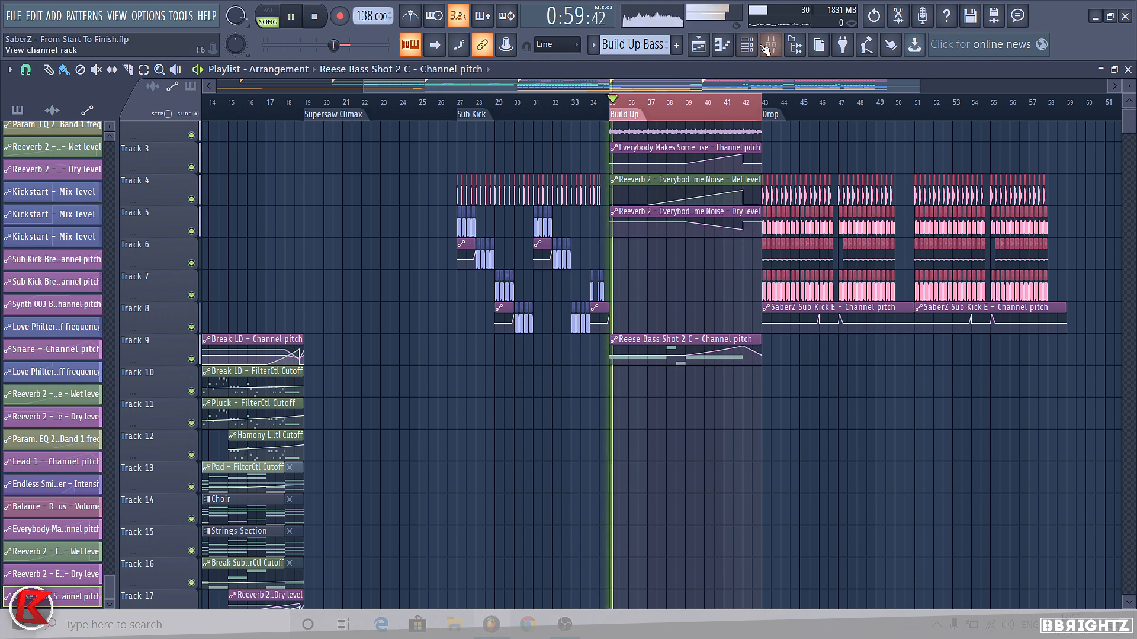
click(638, 49)
click(711, 47)
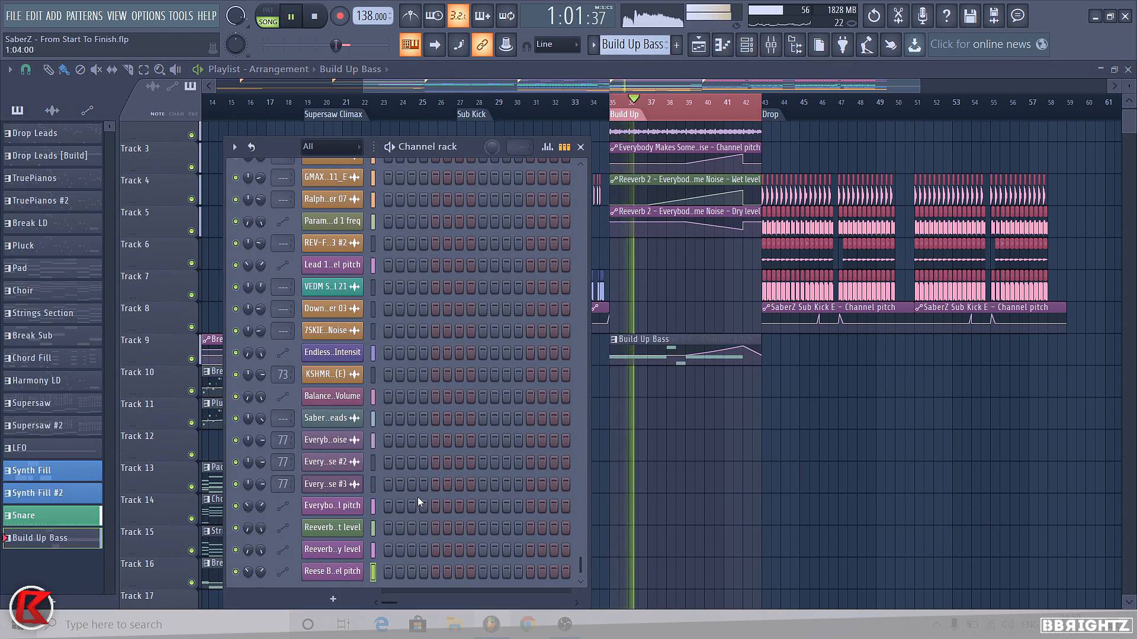
scroll(462, 361, up, 10)
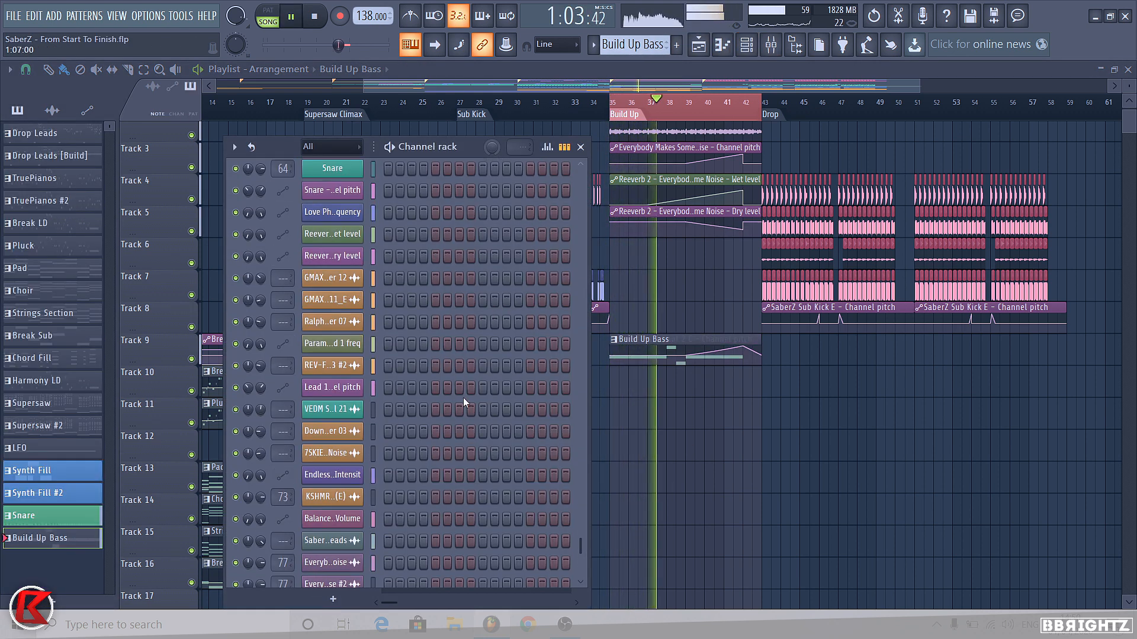
scroll(468, 421, up, 6)
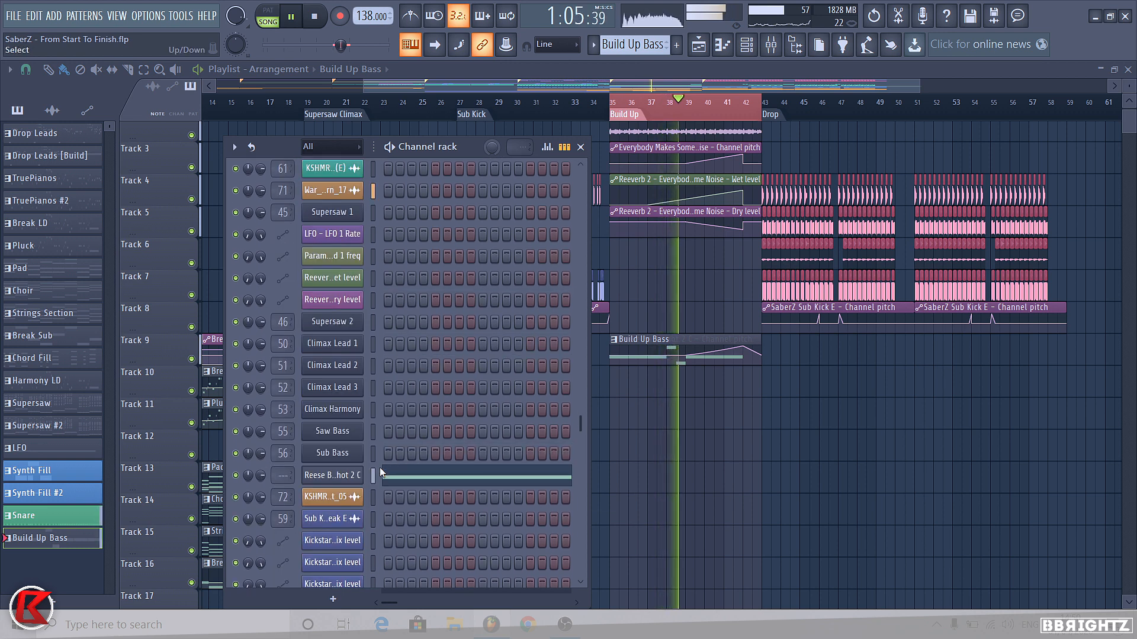
click(771, 44)
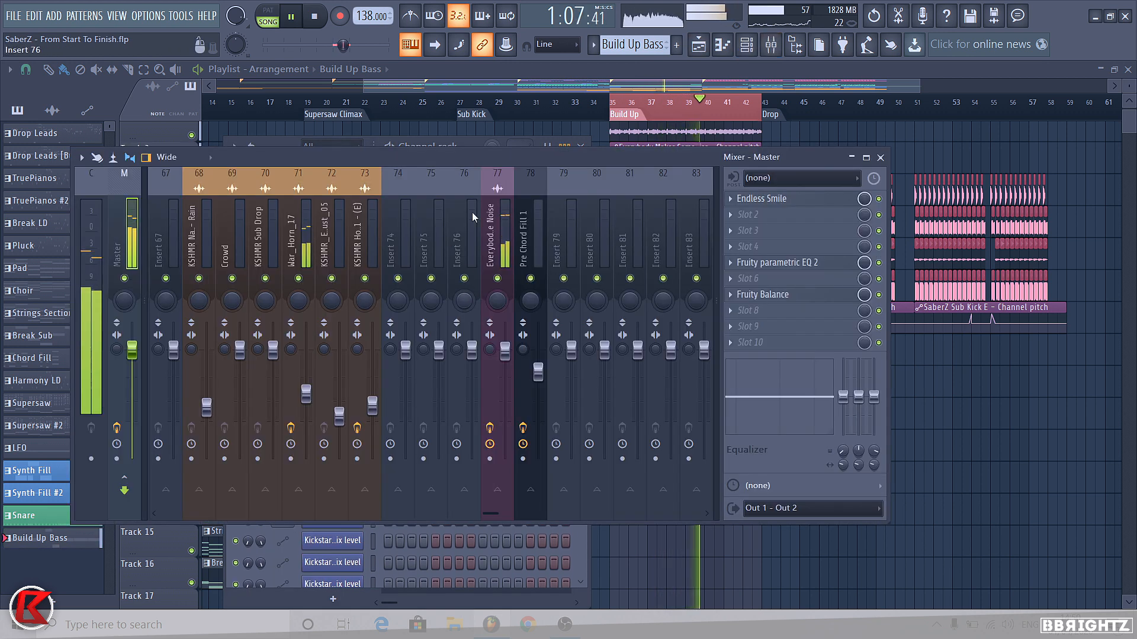
key(space)
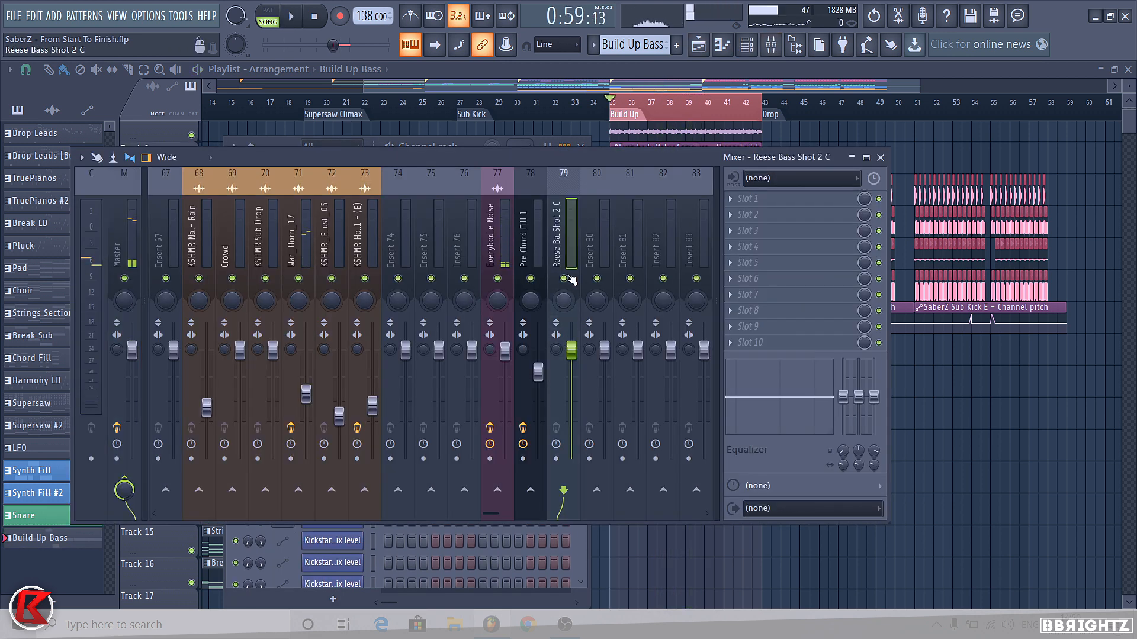
Remove the War_Horn_17 clips from bar 39 onward on Track 39 and lower the Reese bass mixer level slightly
right_click(1029, 449)
scroll(1135, 419, down, 10)
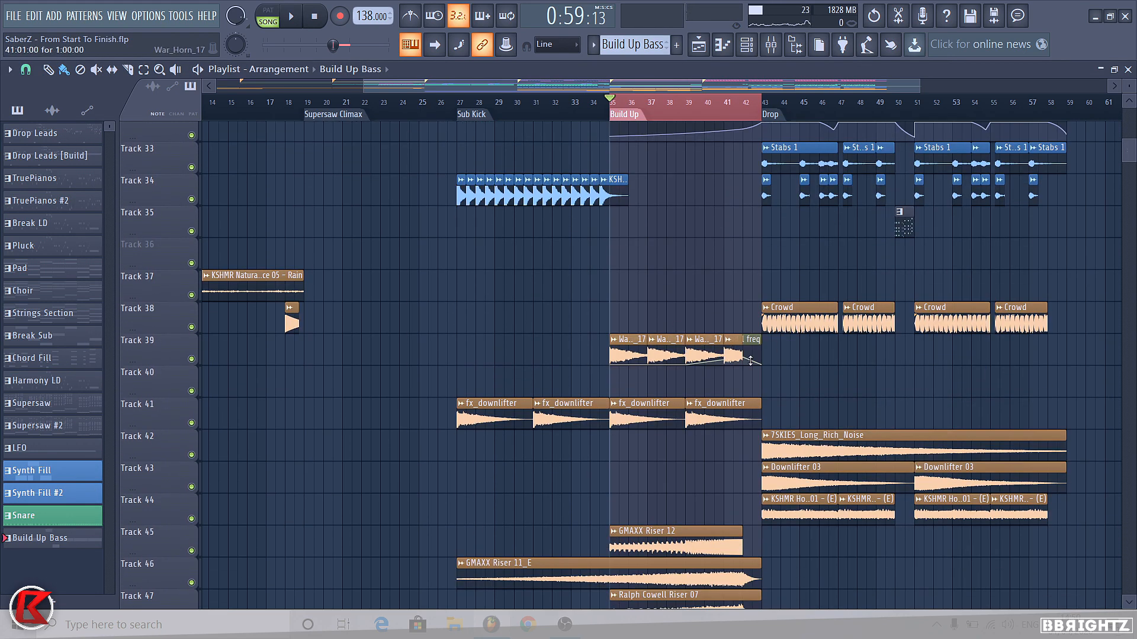
click(779, 51)
key(space)
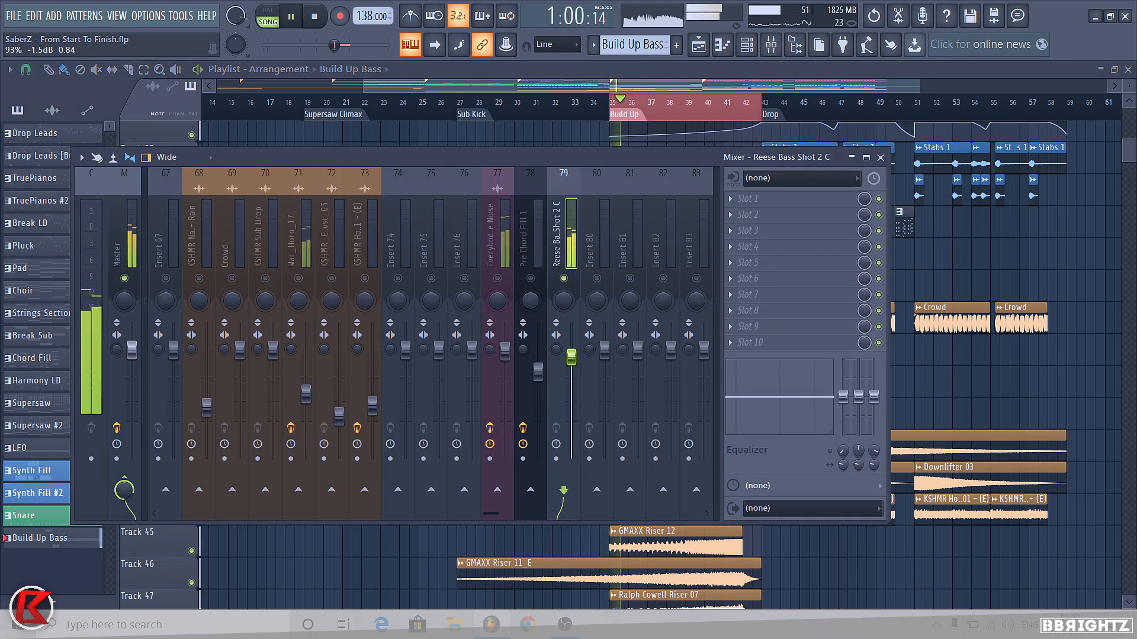
Insert FabFilter Simplon on the Reese bass mixer track and create an automation clip for its Filter 2 frequency
click(756, 202)
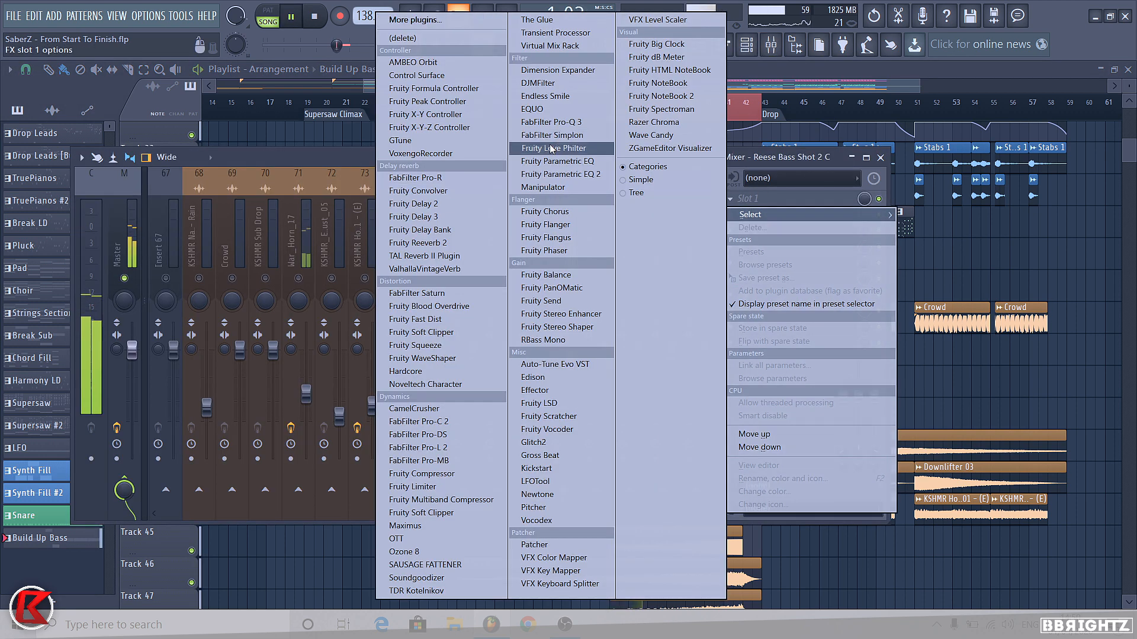
click(552, 135)
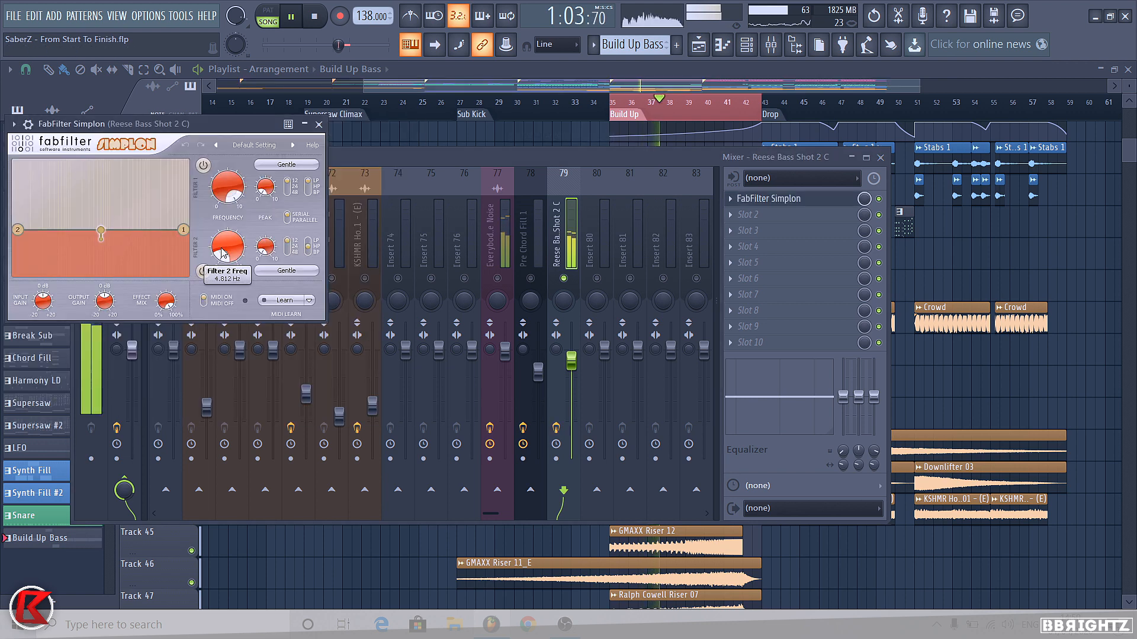
right_click(224, 253)
click(260, 320)
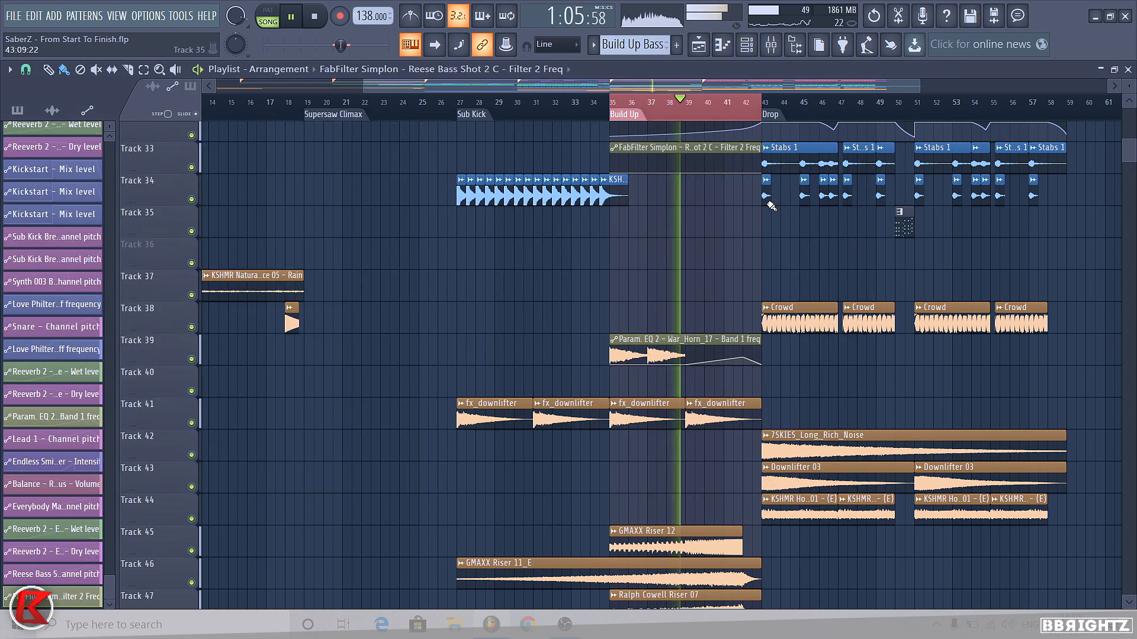
Shape the Simplon Filter 2 Freq automation to rise from bar 39 to about 41% at bar 42, and play it back
key(space)
drag(686, 173, 688, 168)
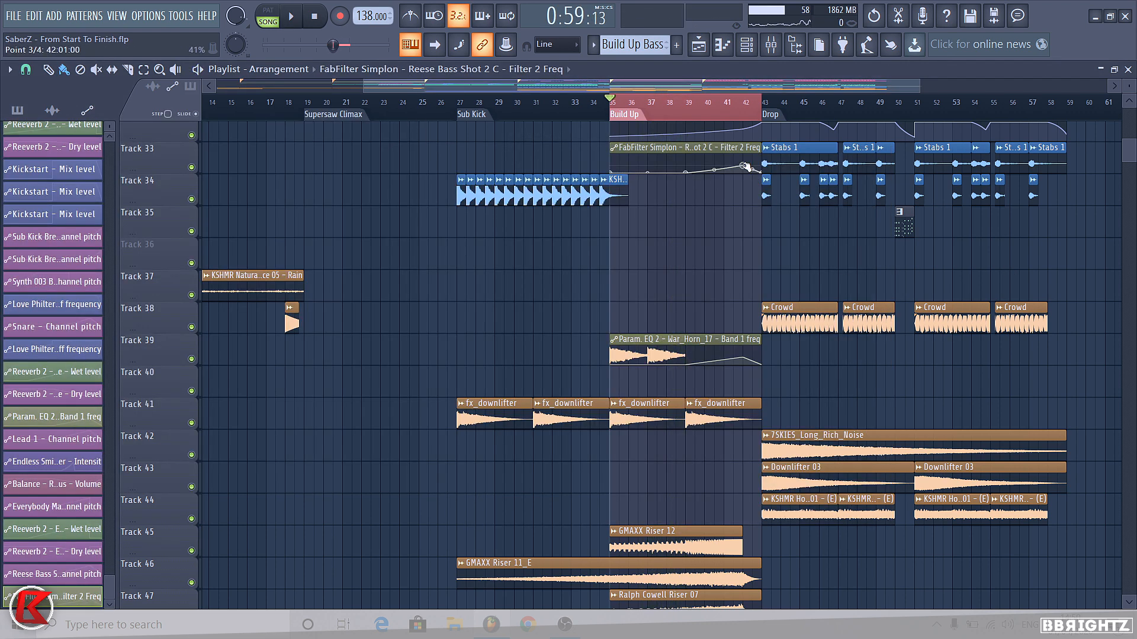
key(space)
scroll(728, 237, up, 5)
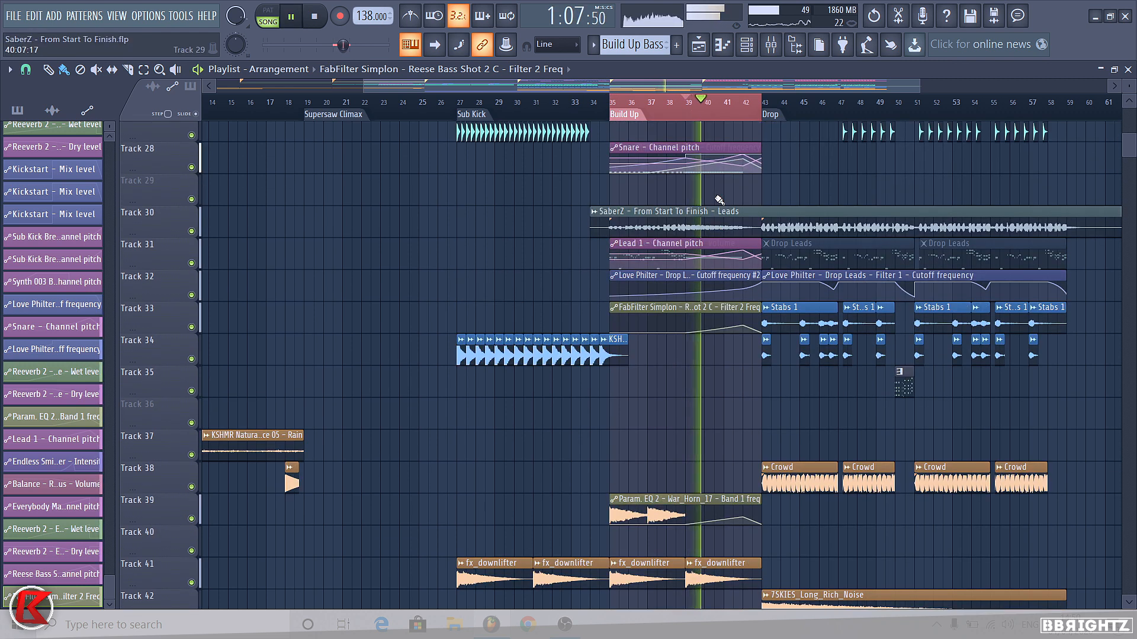
Enlarge Track 32 to inspect its cutoff automation and return the track to its default height
drag(172, 303, 183, 501)
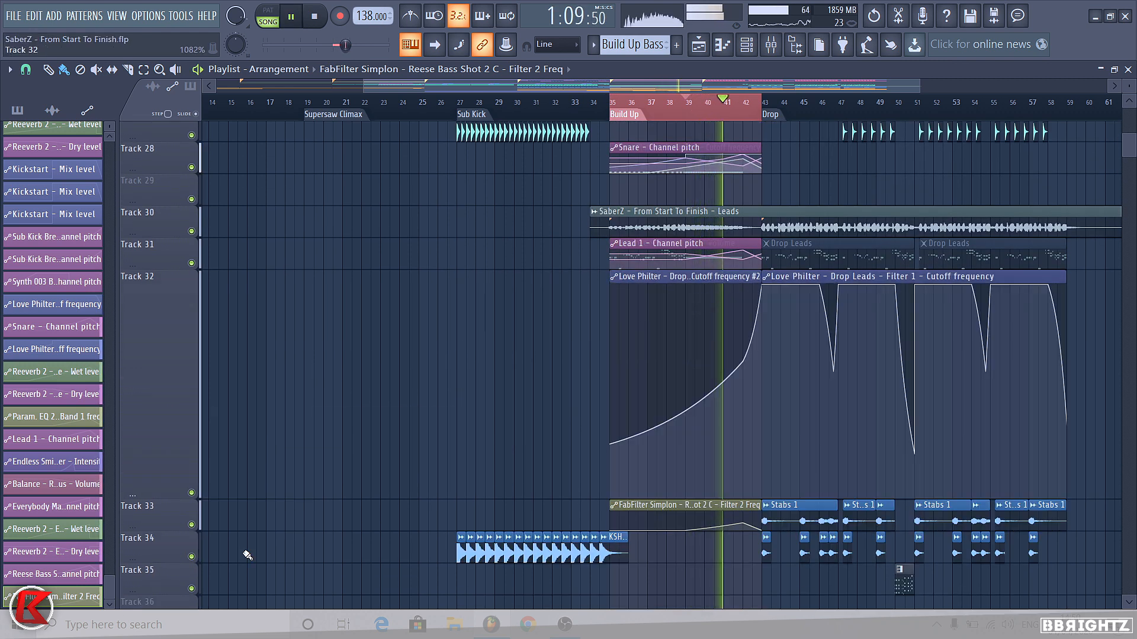
drag(744, 523, 744, 522)
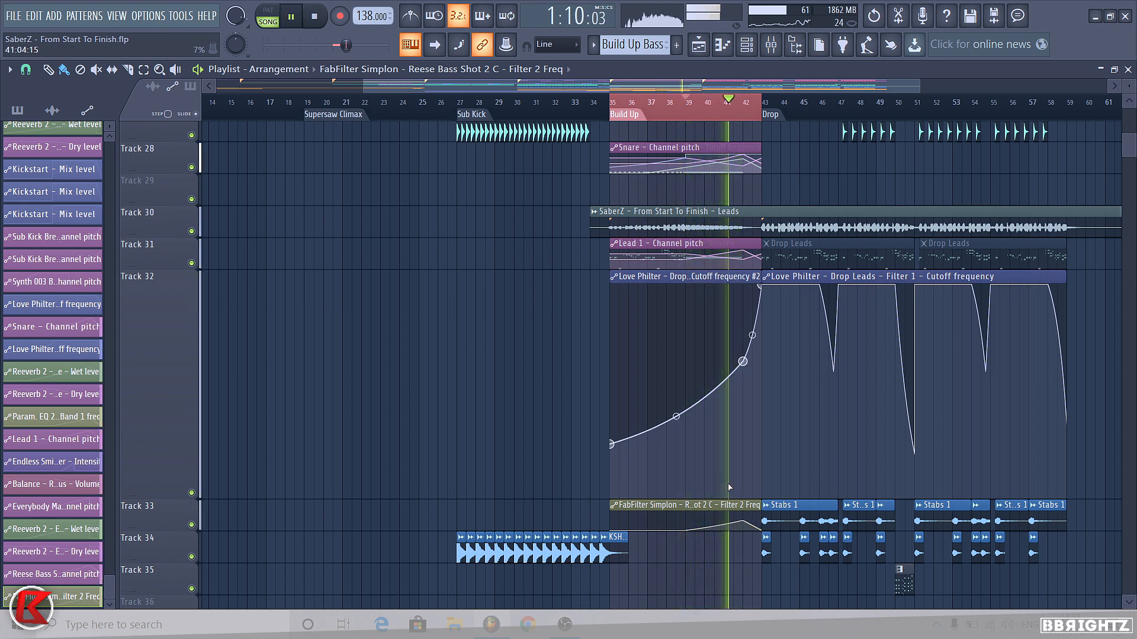
key(space)
right_click(181, 272)
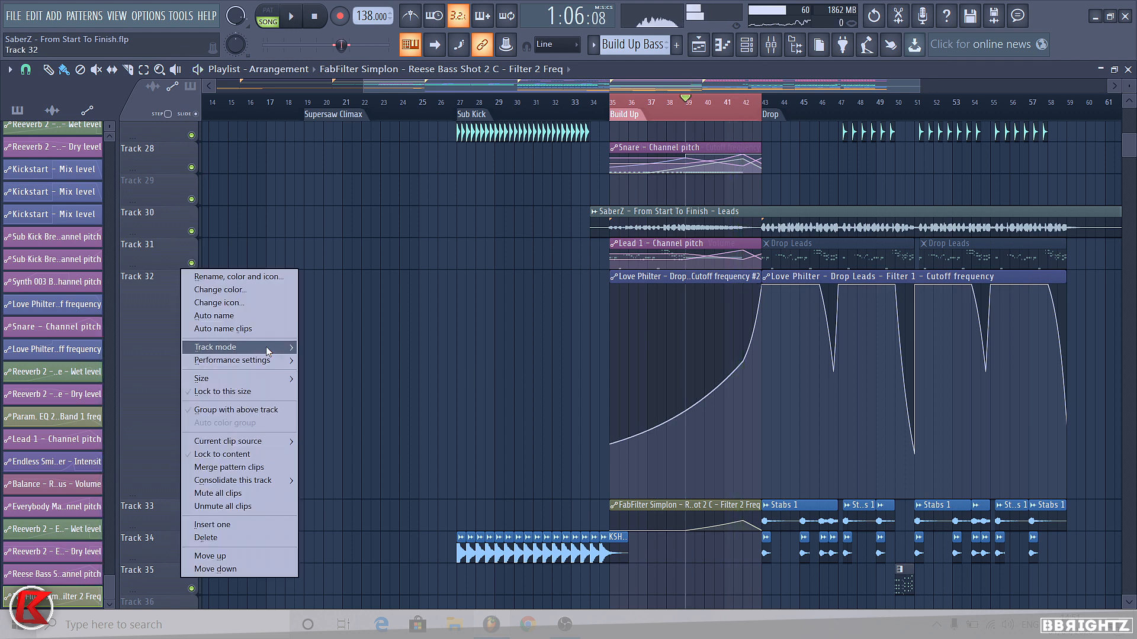
click(323, 396)
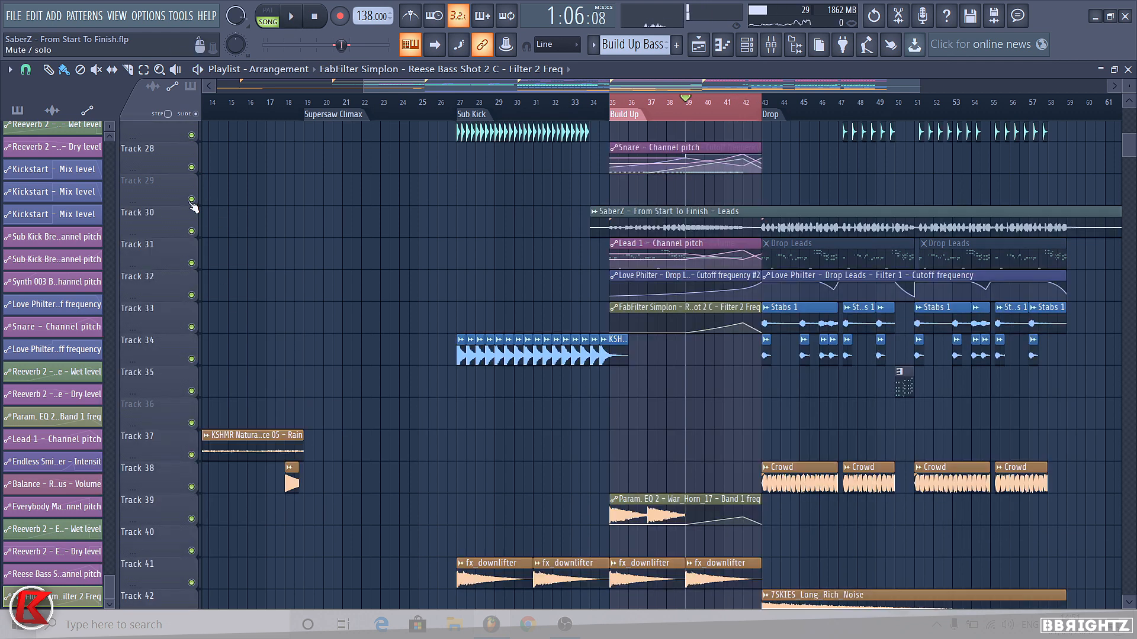
Move the FabFilter Simplon Filter 2 Freq automation clip from Track 33 up to Track 9, over the Build Up Bass pattern
scroll(844, 346, up, 2)
key(shift+Up)
key(shift+Up)
key(shift+Up)
key(shift+Up)
key(shift+Up)
key(shift+Up)
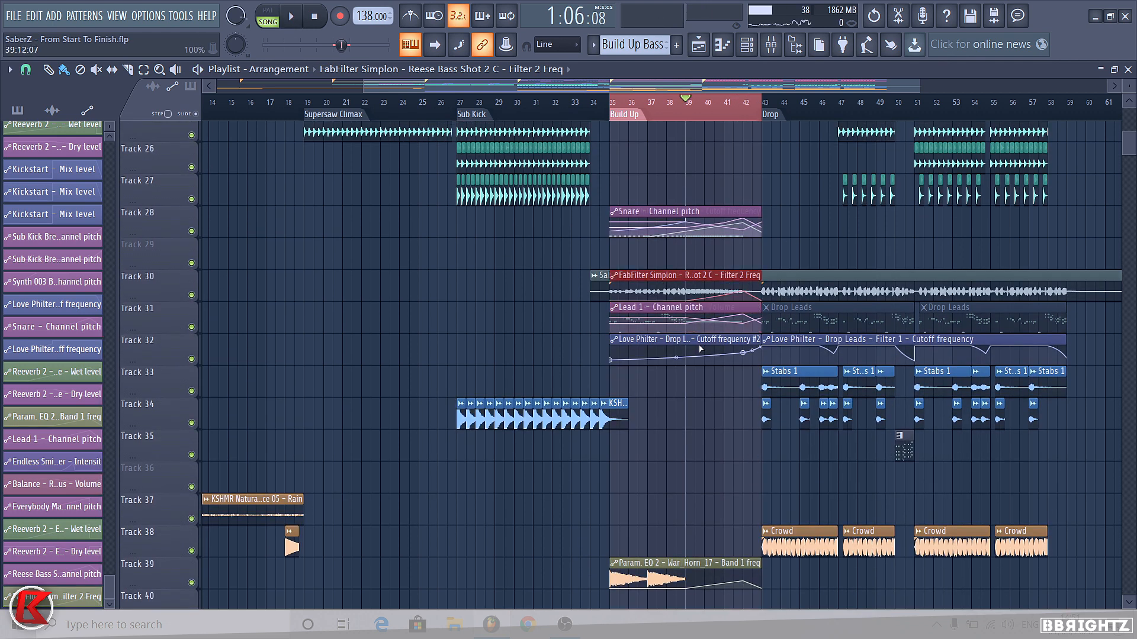
scroll(843, 347, up, 2)
key(shift+Up)
key(shift+Up)
key(shift+Up)
key(shift+Up)
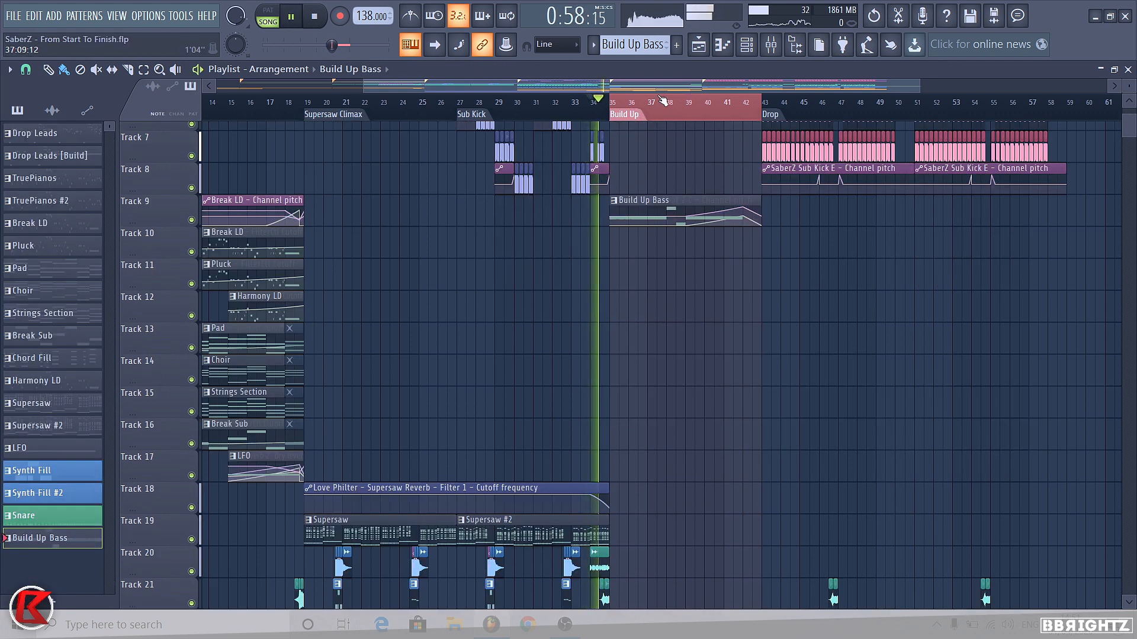
Play the build-up into the drop and check how the filtered Reese bass sits in the mix
click(771, 48)
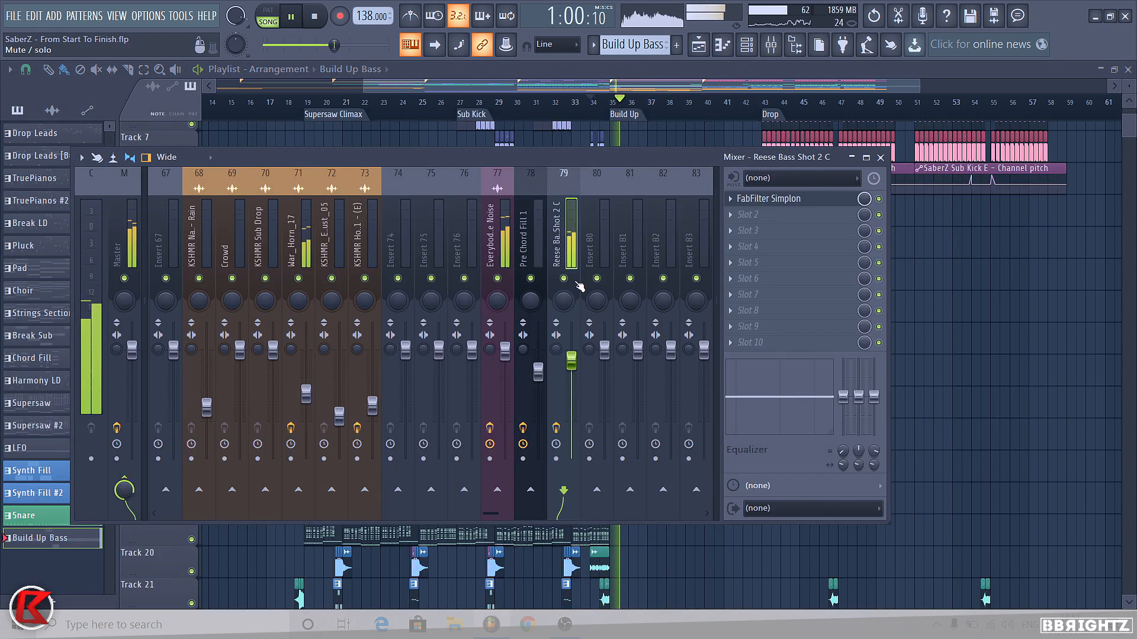
key(F9)
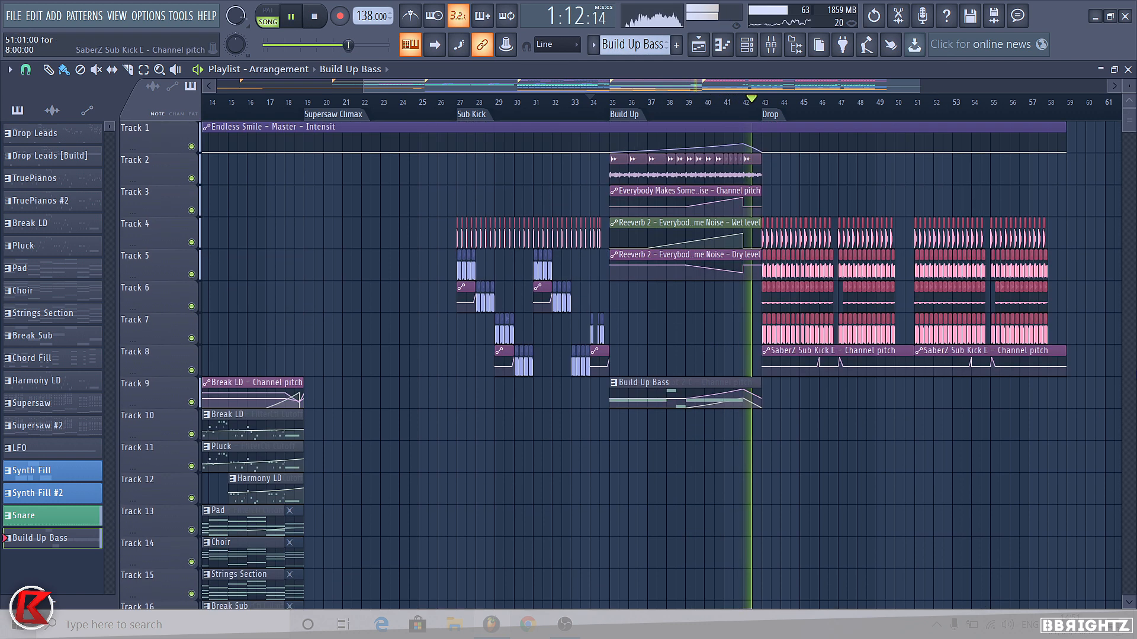
scroll(1113, 359, up, 3)
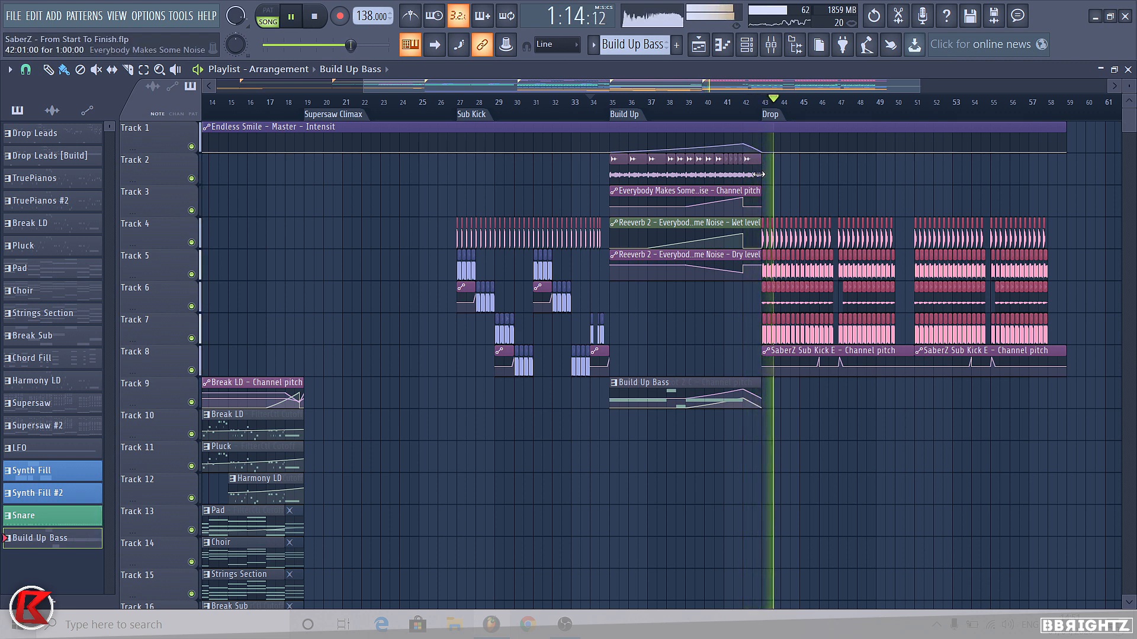
scroll(960, 271, down, 9)
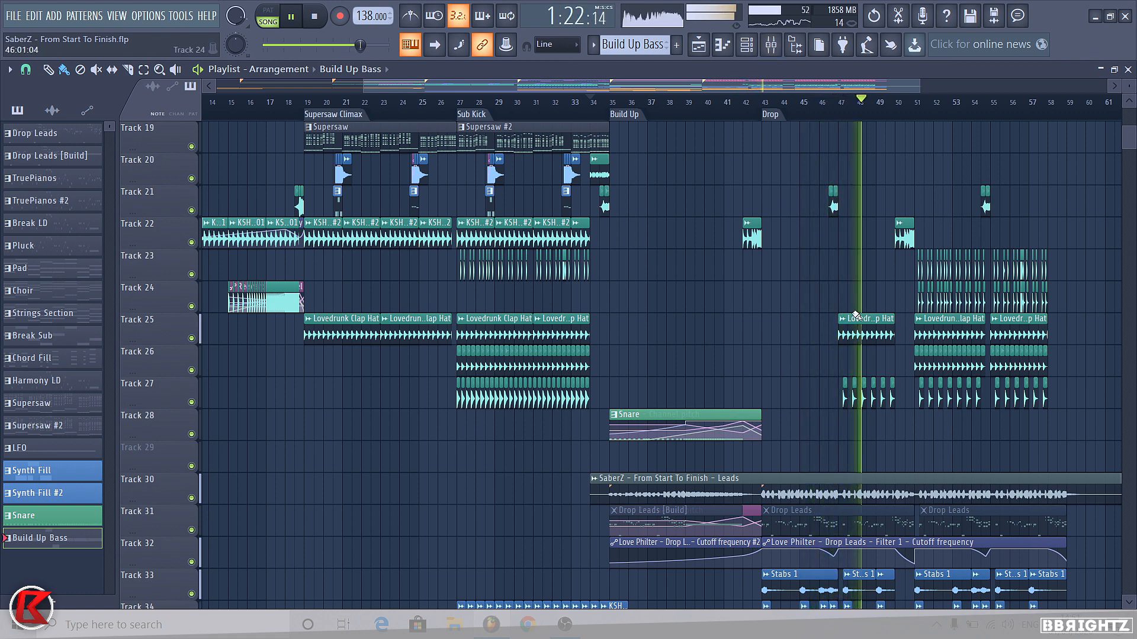
Inspect the Lovedrunk Clap Hat channel settings and the mixer tracks while listening on through the drop
click(867, 330)
double_click(868, 330)
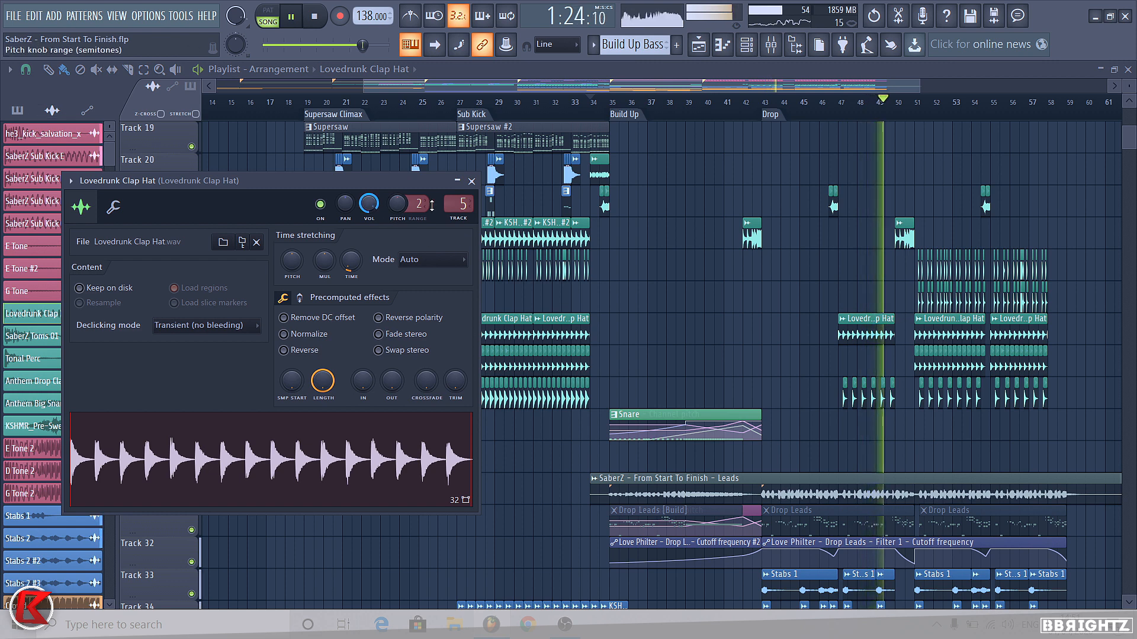
click(472, 181)
key(F9)
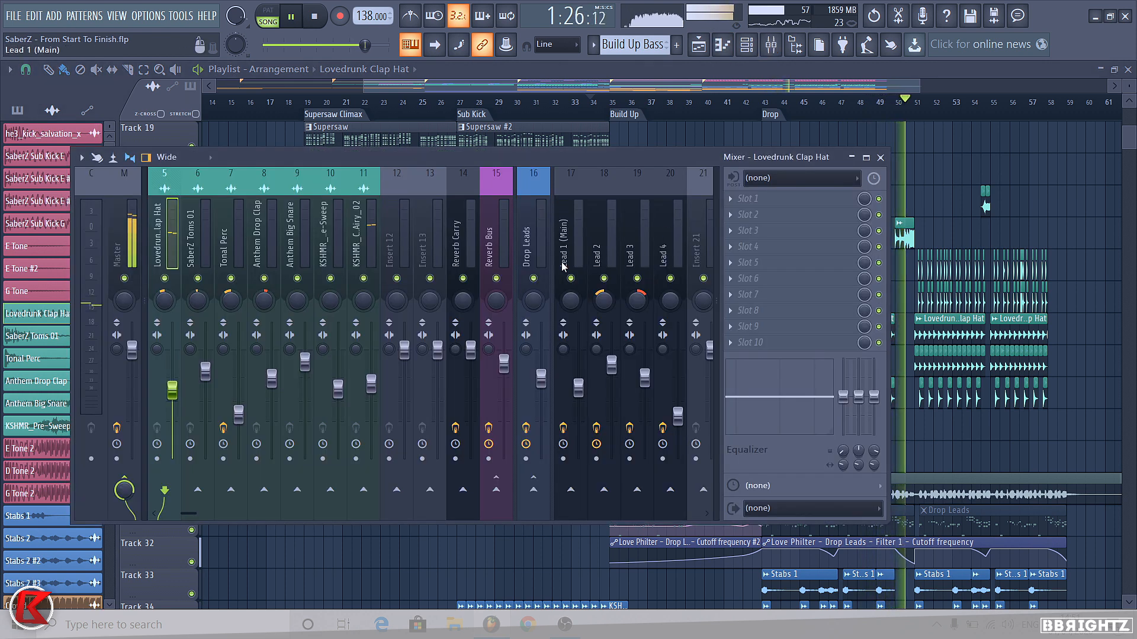
scroll(446, 223, down, 5)
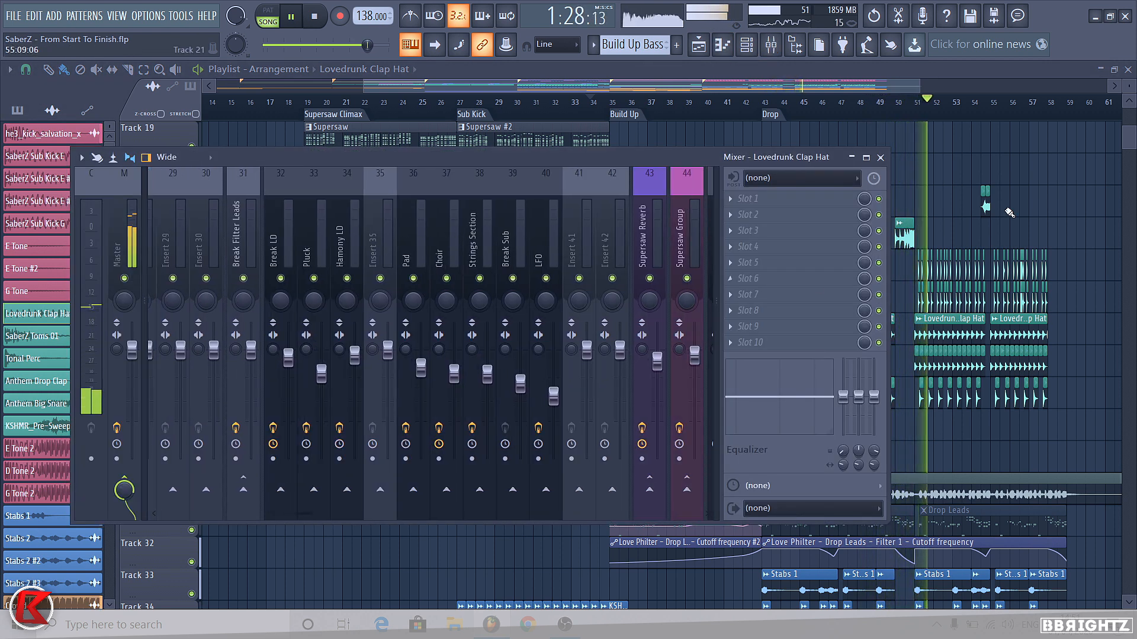
key(F9)
scroll(1051, 146, down, 5)
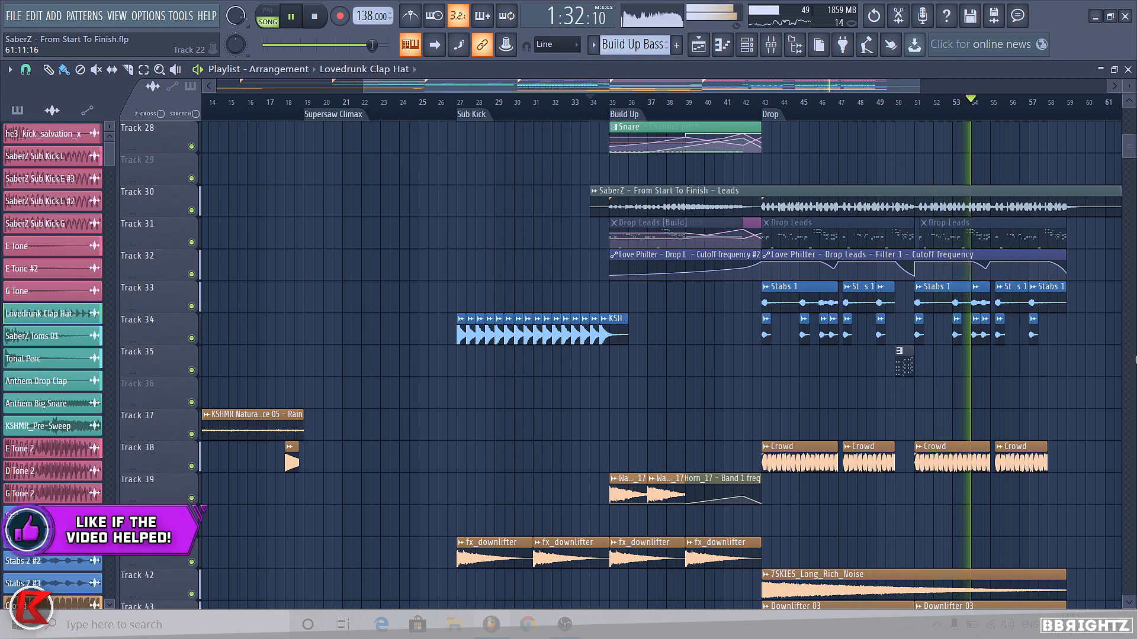
key(space)
Set the playlist time selection to bar 50, spanning the Chord Fill clip
scroll(894, 118, up, 3)
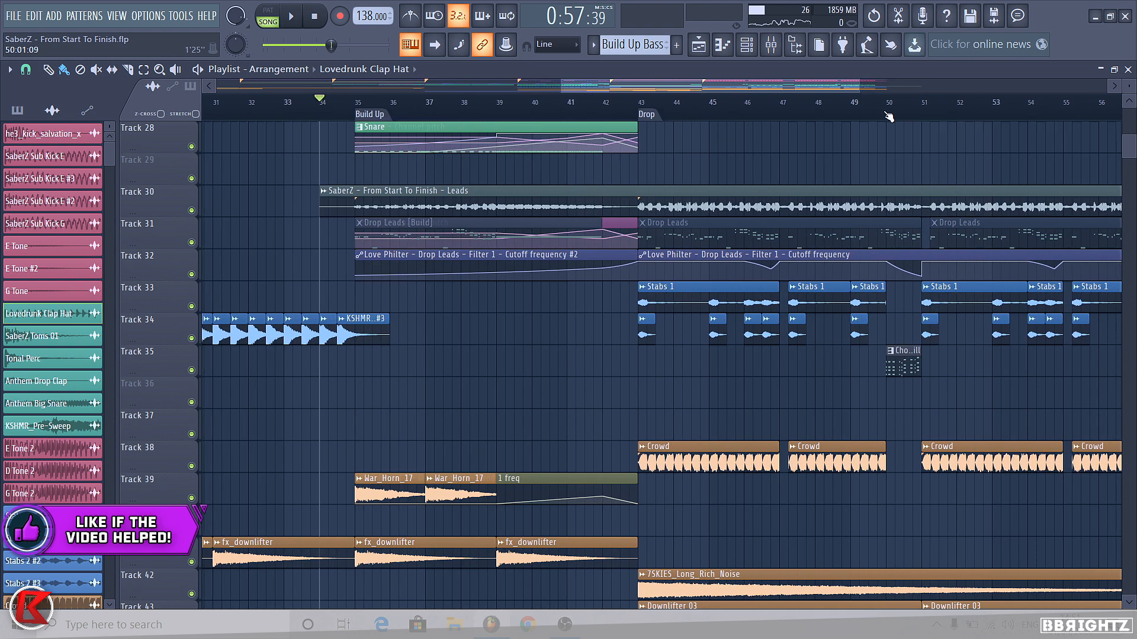
click(883, 110)
drag(887, 109, 922, 109)
ctrl+click(929, 150)
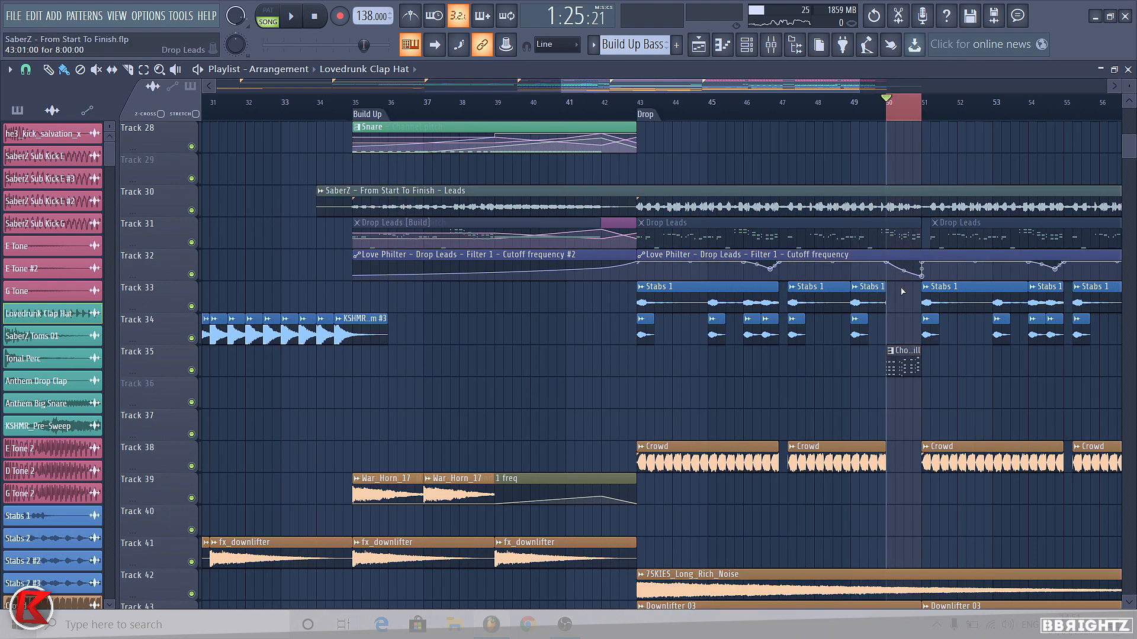
Audition the Chord Fill pattern in the Pre Chord Fill 1 piano roll and return to the playlist
double_click(911, 369)
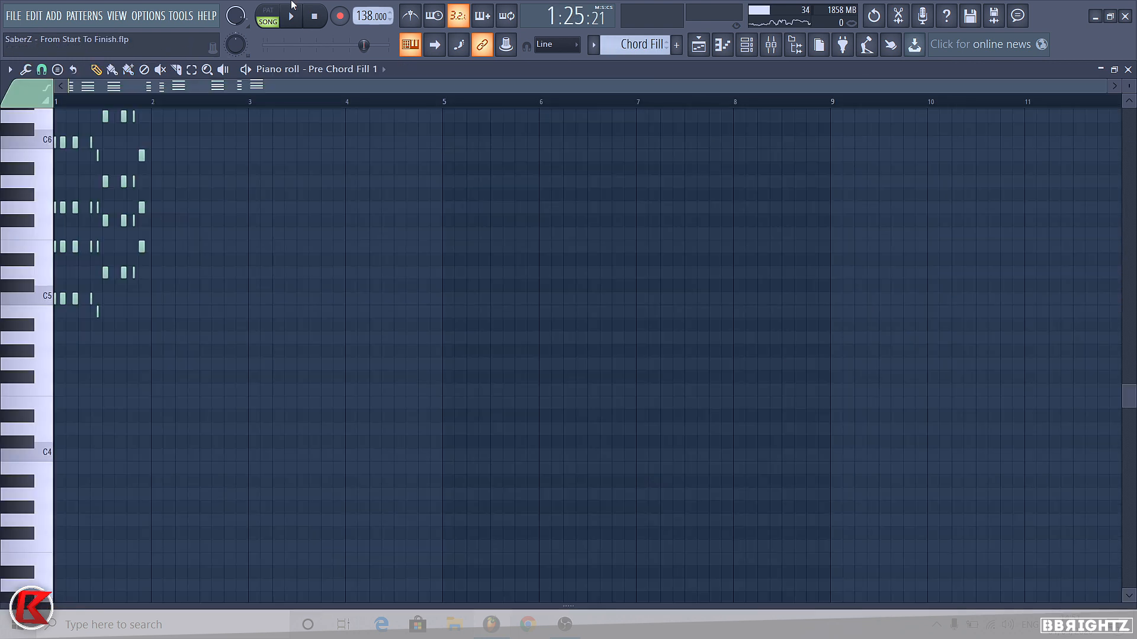
key(space)
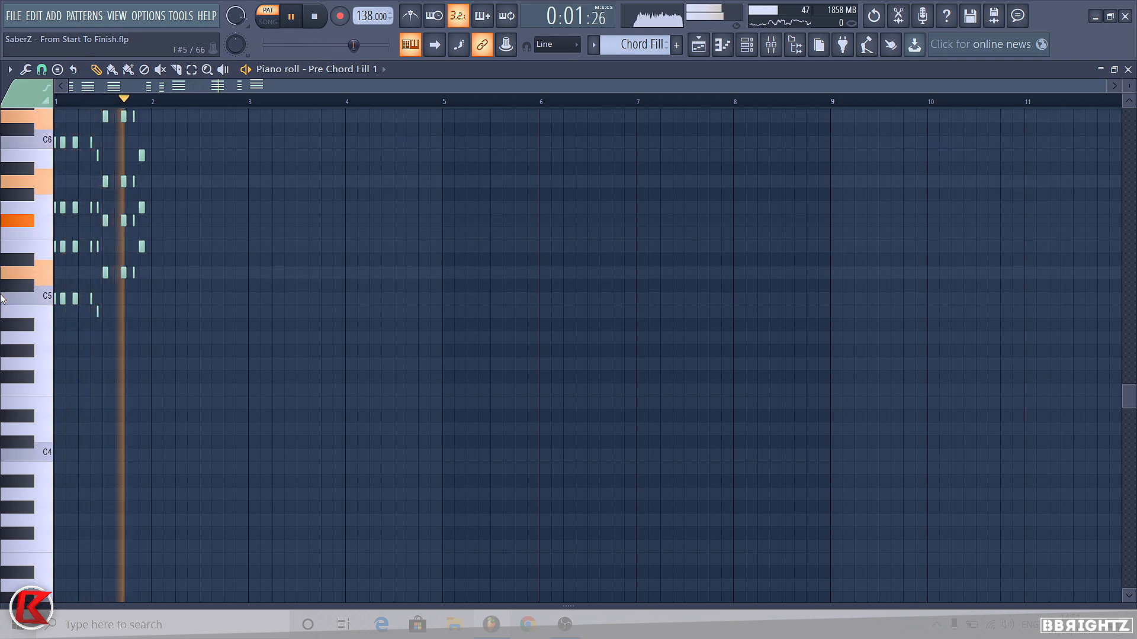
key(space)
click(699, 45)
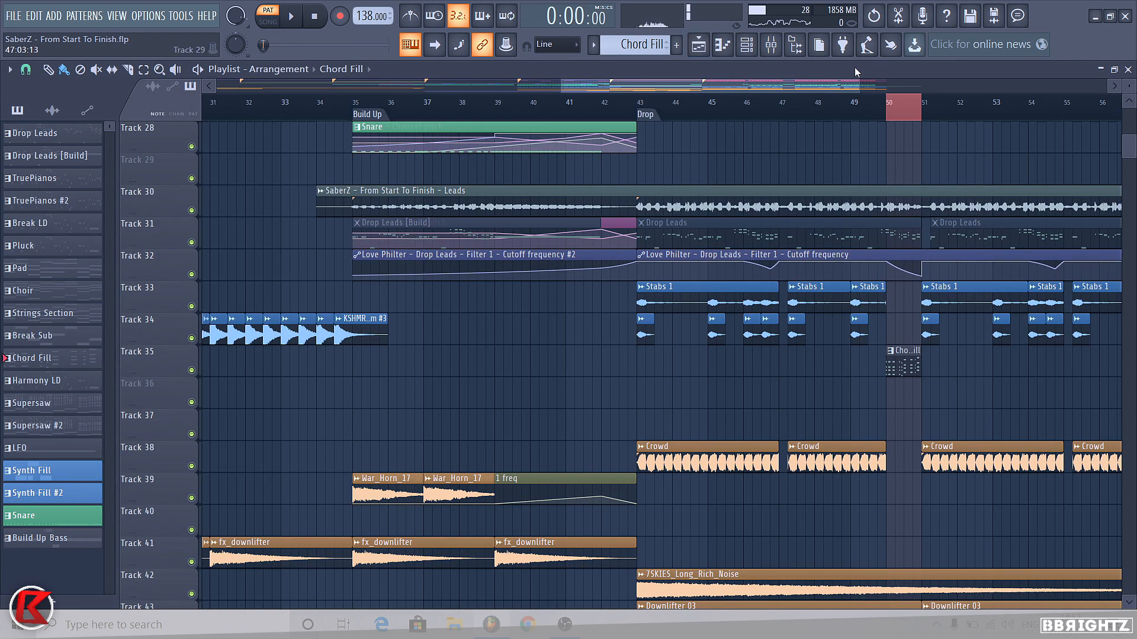
Show the browser and expand Sounds Of KSHMR Vol 1 down to the Stabs folder within KSHMR_FX
key(alt+F8)
click(93, 181)
scroll(100, 302, down, 8)
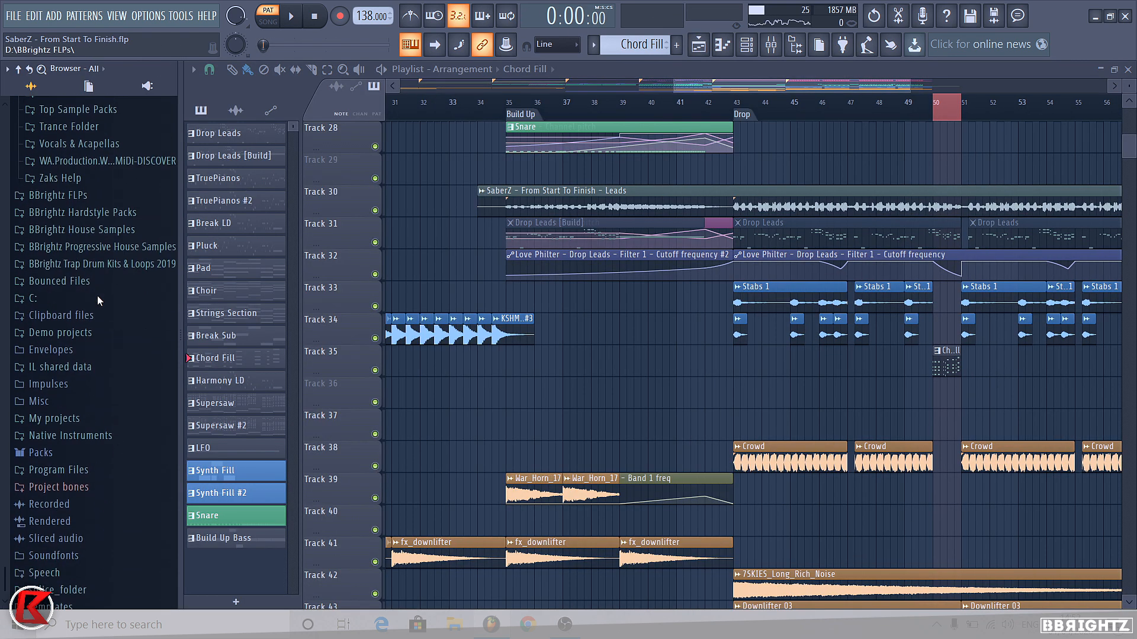
scroll(100, 293, up, 5)
click(98, 255)
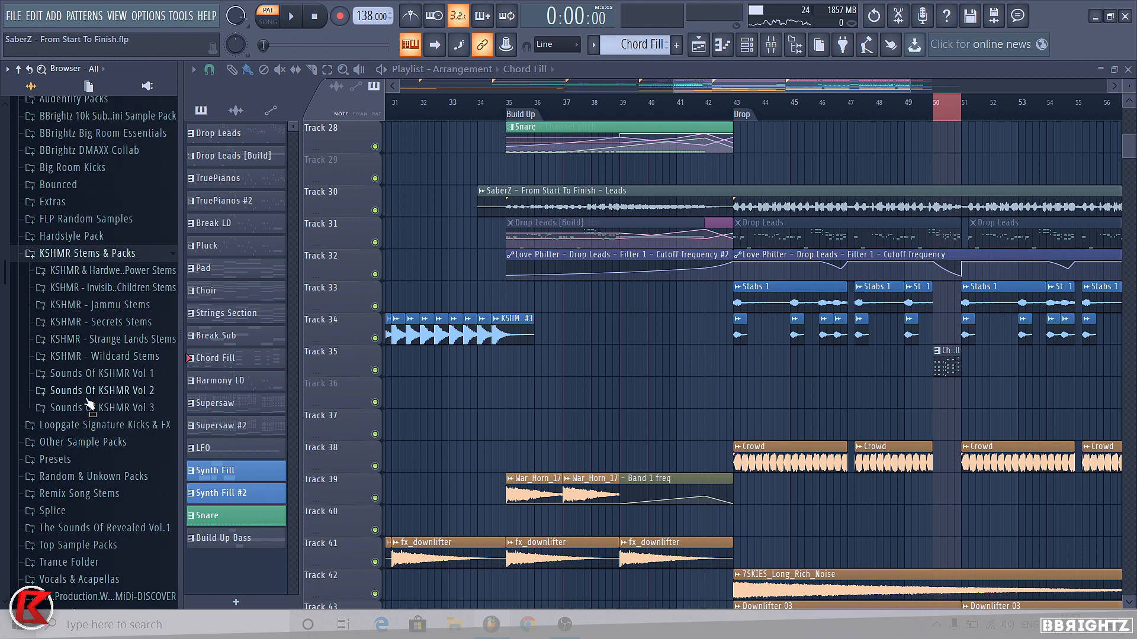
click(101, 373)
scroll(92, 394, down, 2)
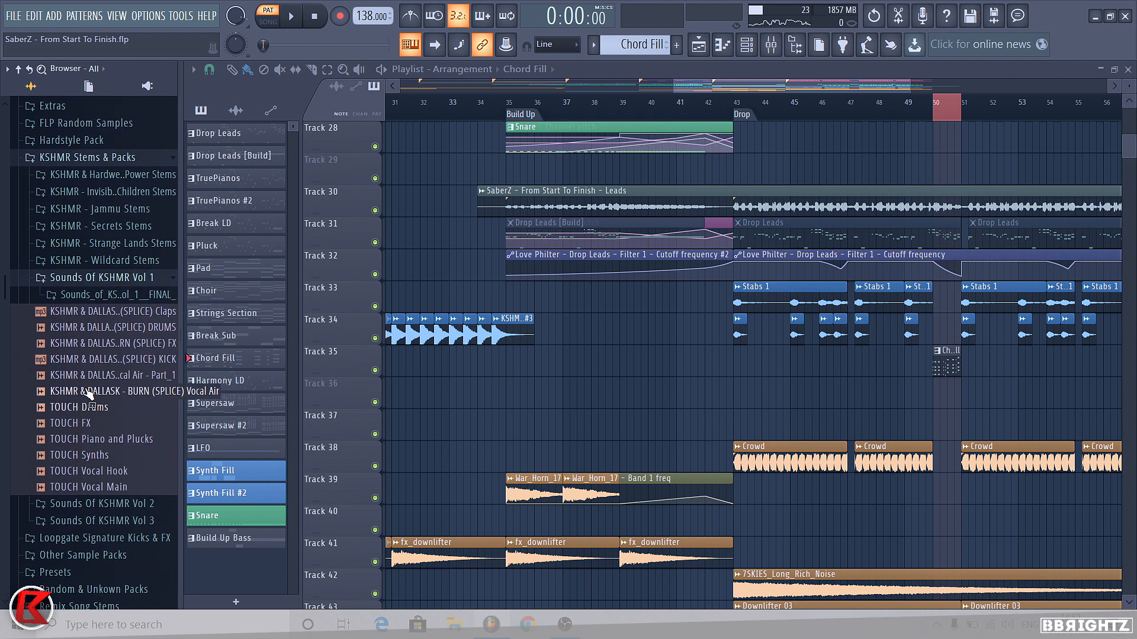
click(87, 299)
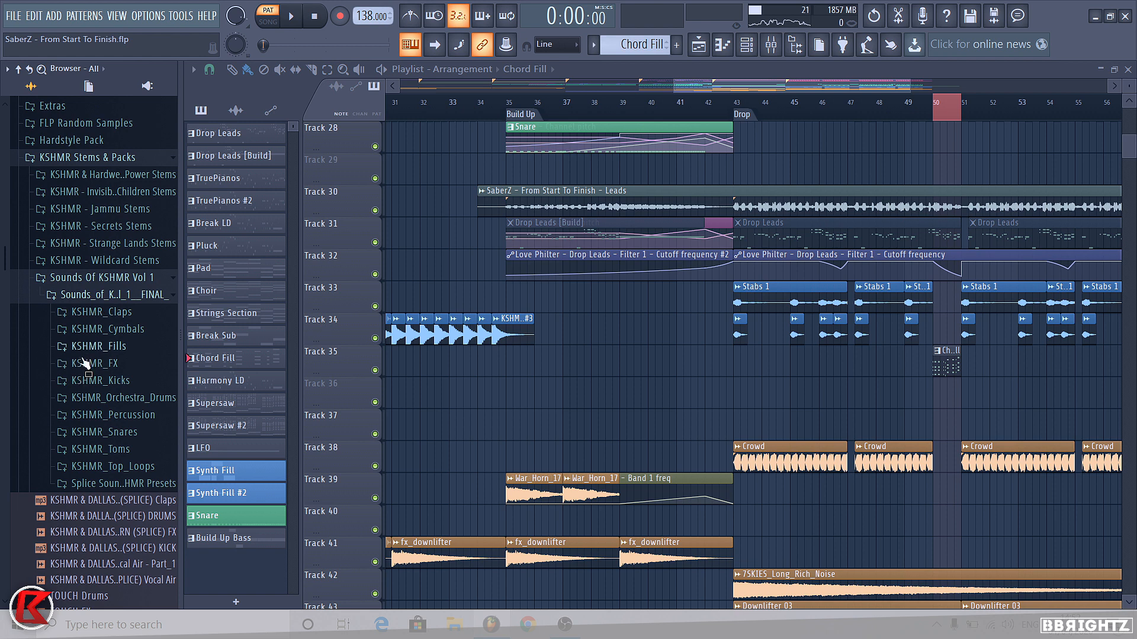
click(87, 363)
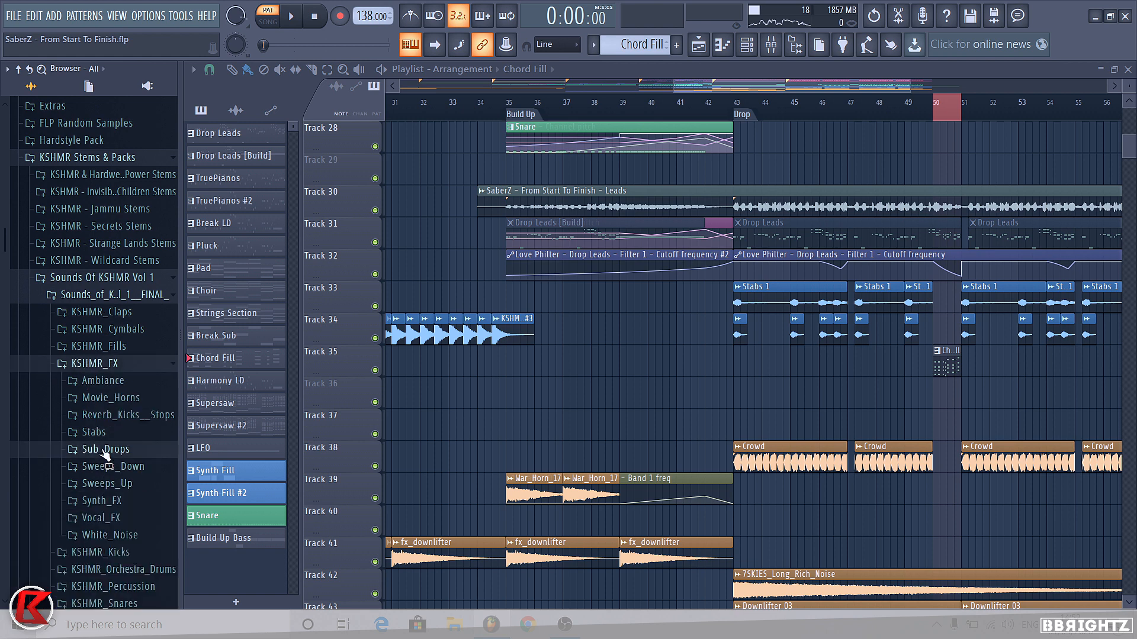
click(98, 434)
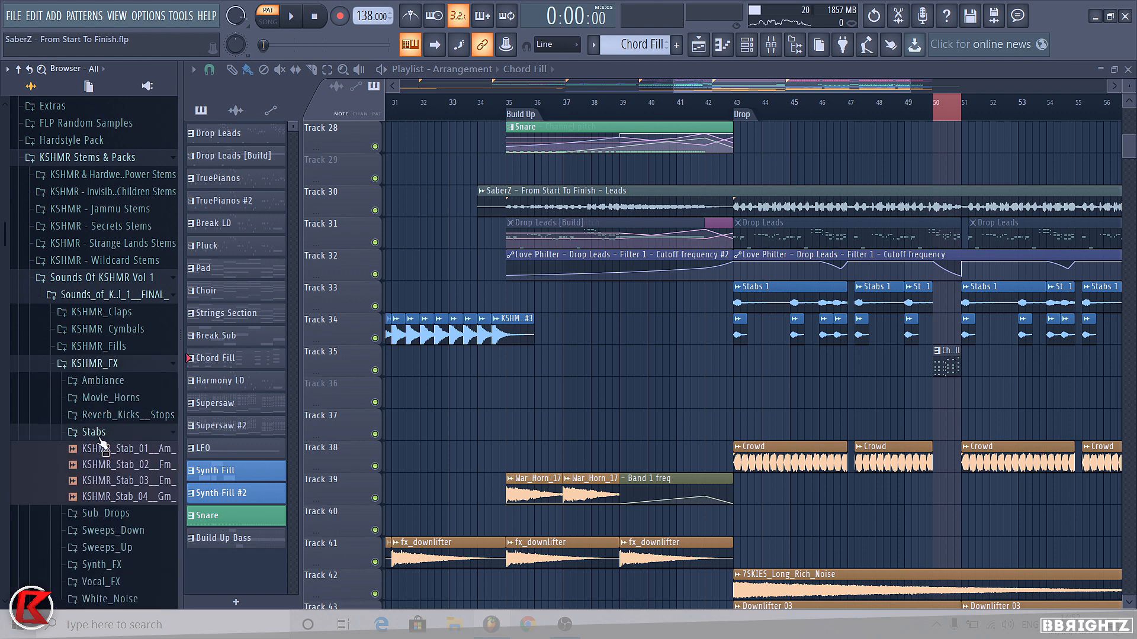
Place the KSHMR_Stab_03 Em sample on Track 36 at bar 50, checking the chords of the Chord Fill pattern
click(120, 481)
drag(124, 483, 974, 394)
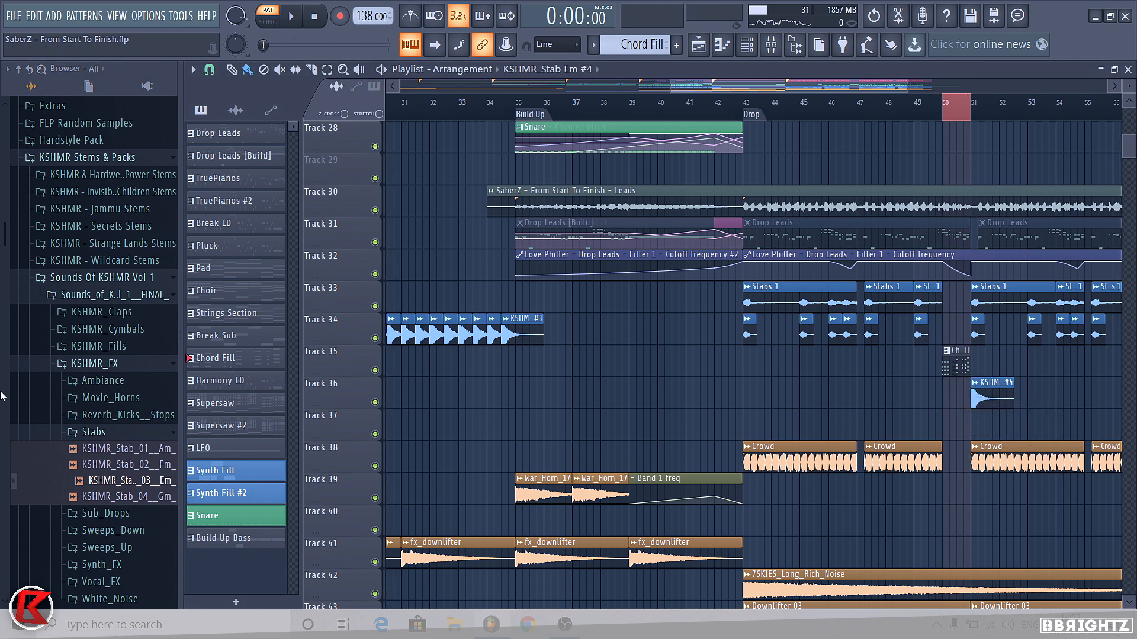
double_click(955, 363)
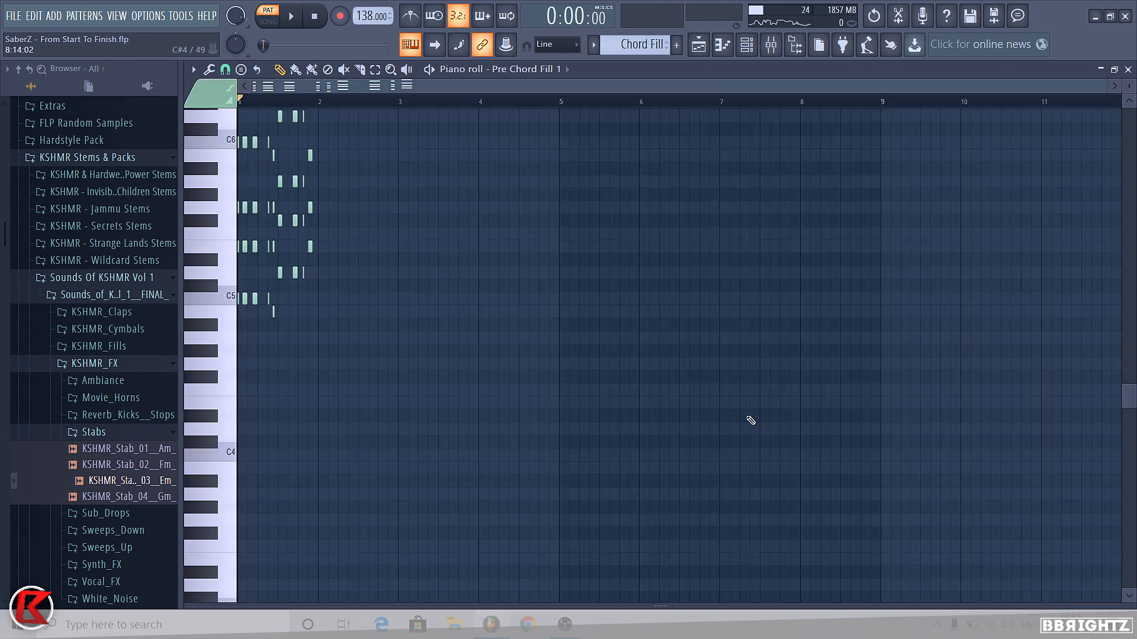
scroll(310, 322, up, 3)
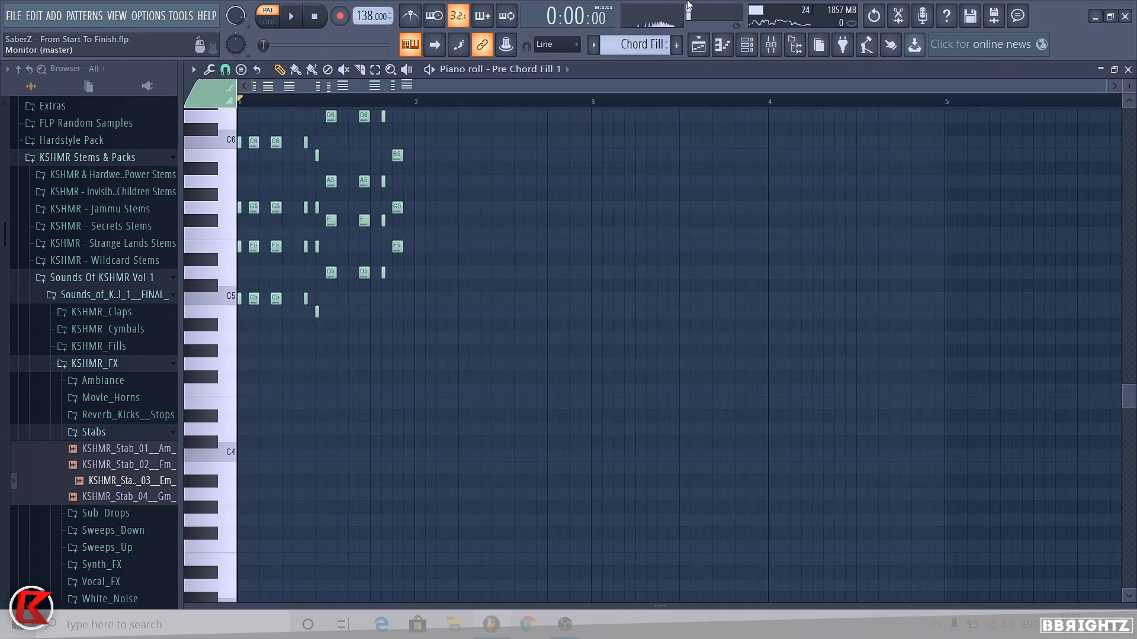
click(699, 45)
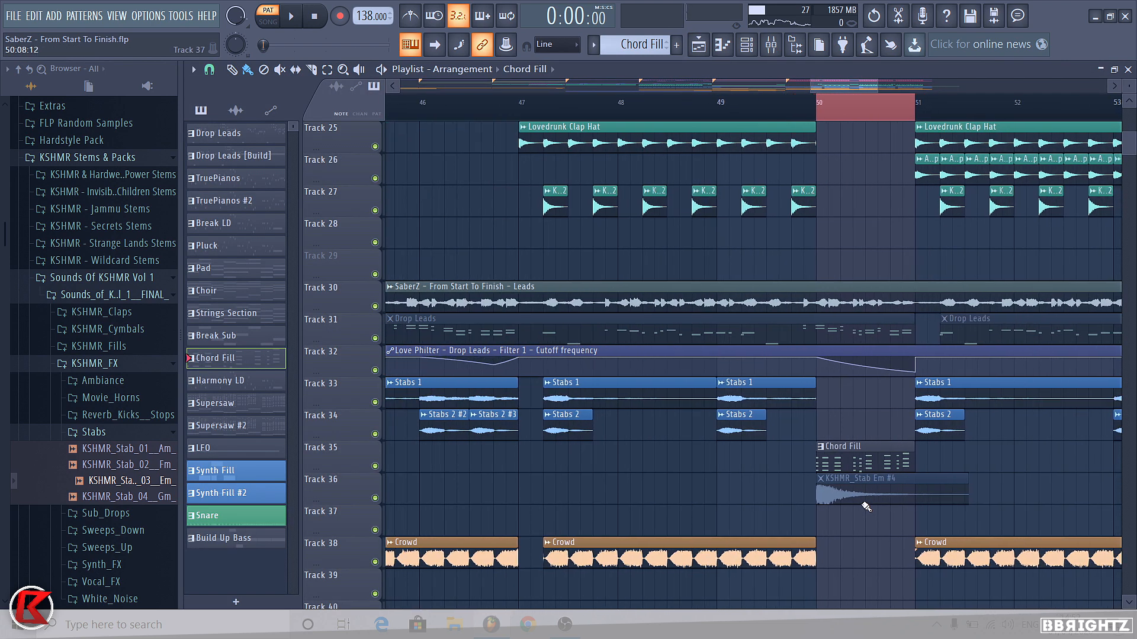
click(875, 491)
Shorten the KSHMR_Stab Em #4 clip to the first half of bar 50 and fill the second half with KSHMR_Stab Em #3
scroll(875, 490, down, 4)
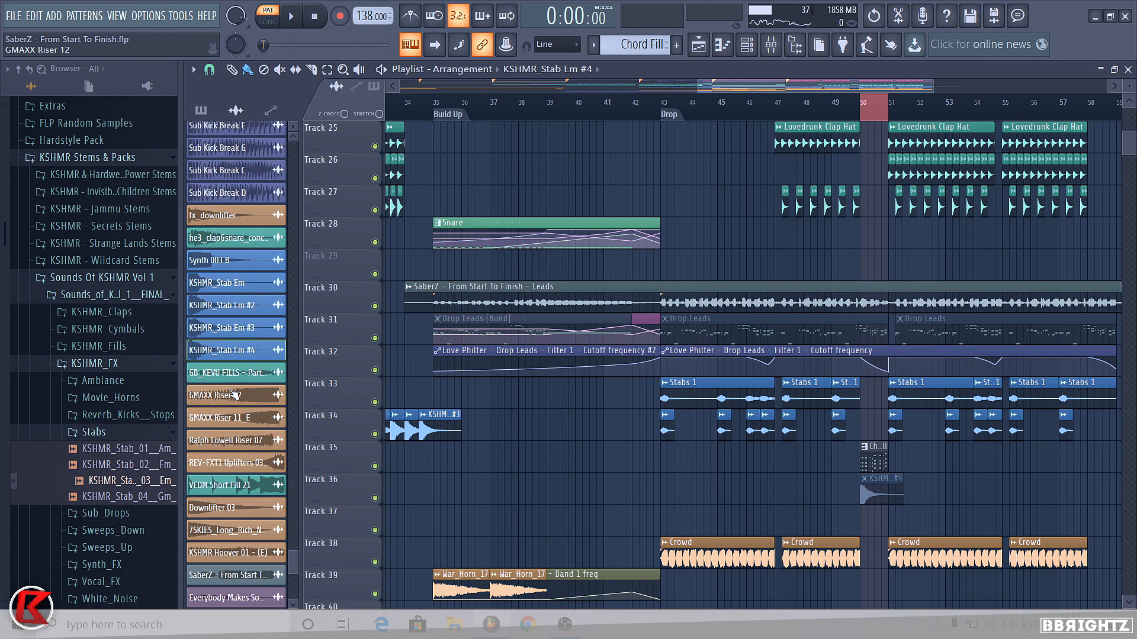
click(233, 284)
scroll(234, 287, up, 1)
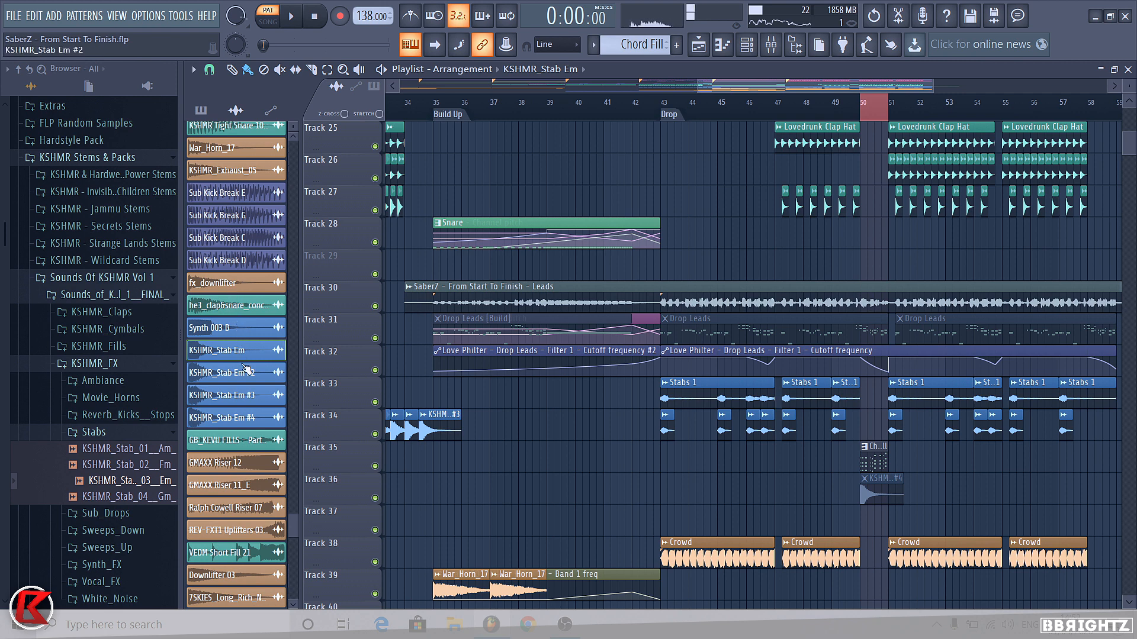
click(246, 417)
scroll(253, 376, down, 1)
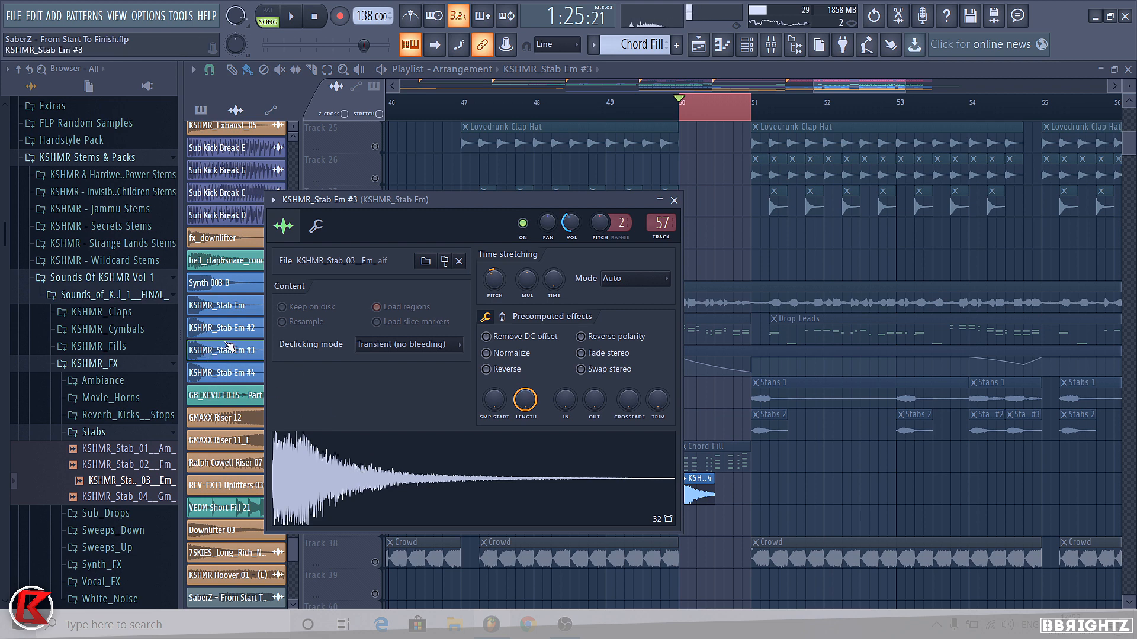
key(space)
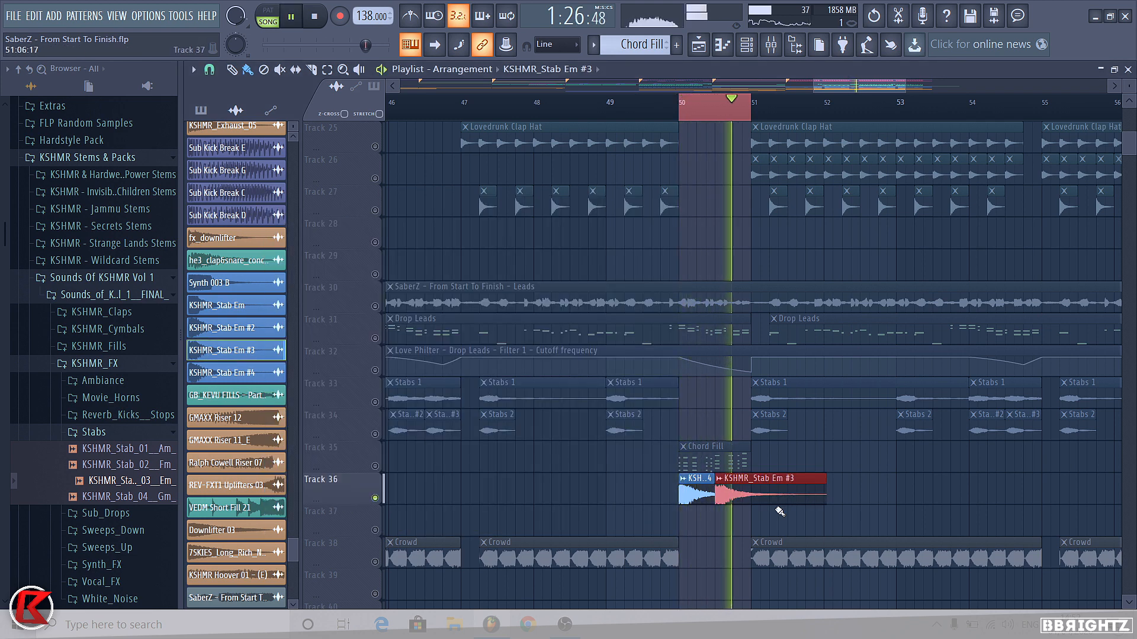
drag(753, 512, 753, 498)
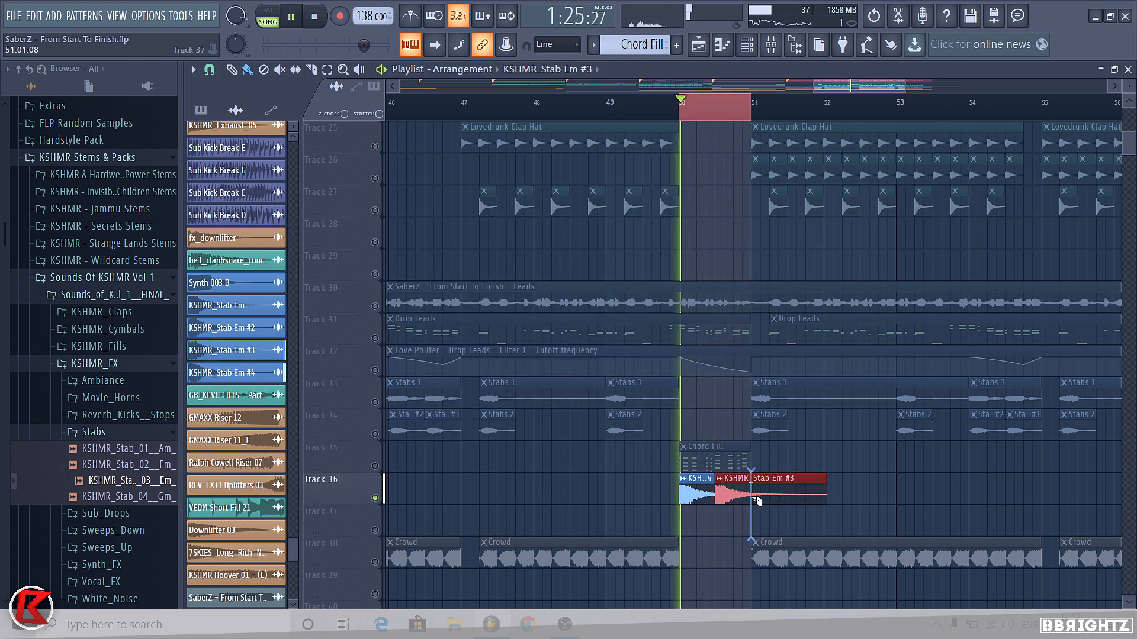
right_click(758, 501)
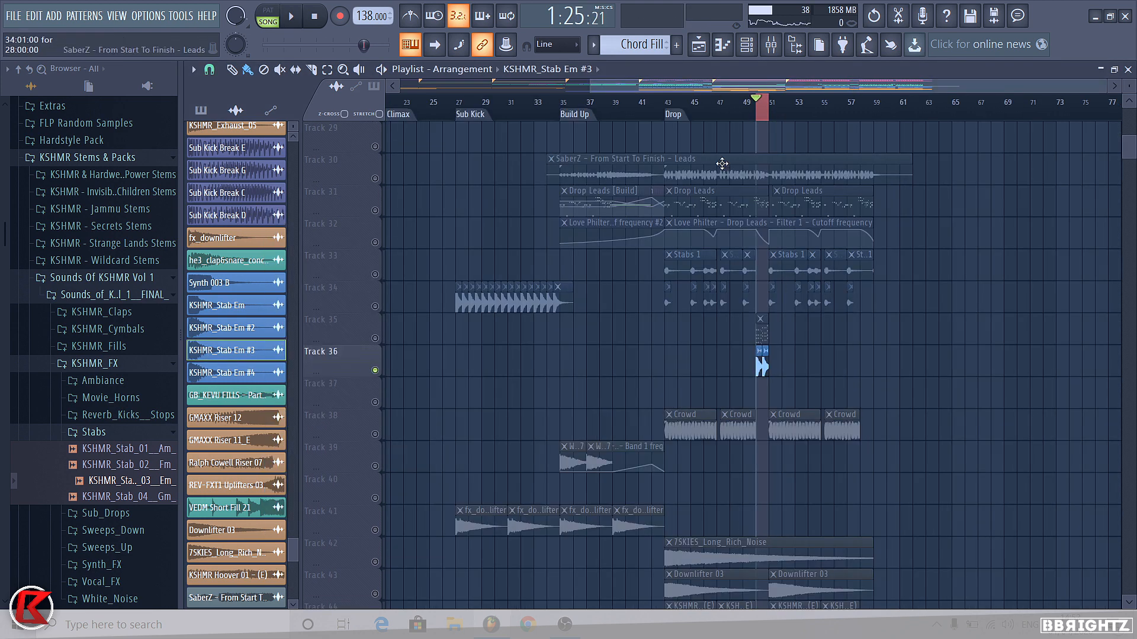
Move the Sub Kick section's stab clips from Track 34 to Track 36 and add Kickstart mix level automation from bar 27 to 51
scroll(722, 163, up, 1)
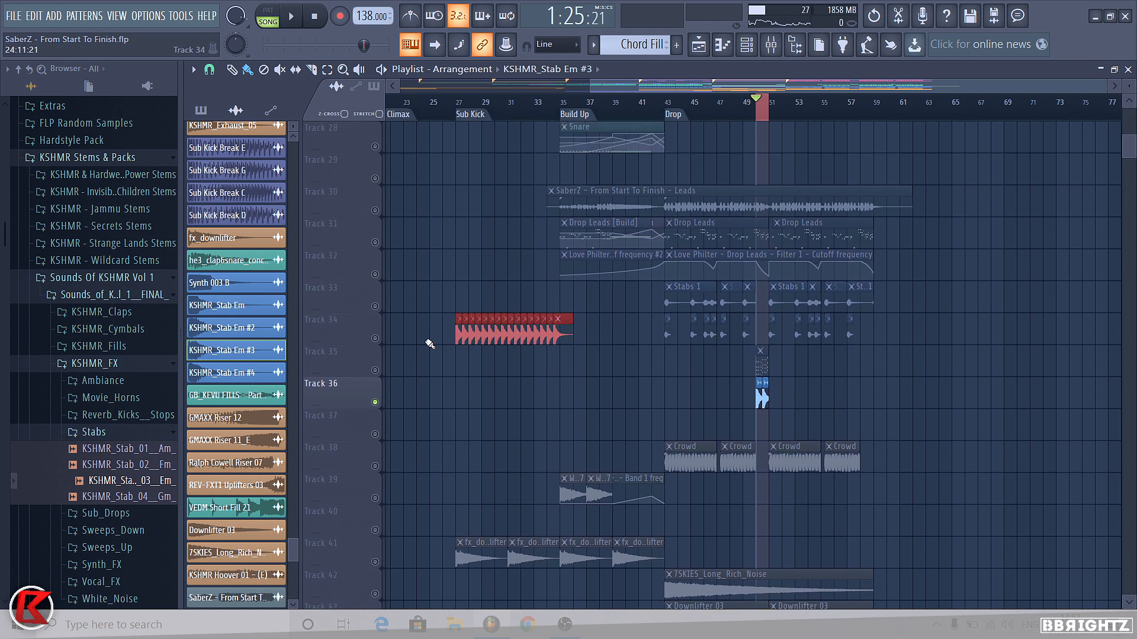
key(shift+Down)
key(shift+Down)
right_click(379, 403)
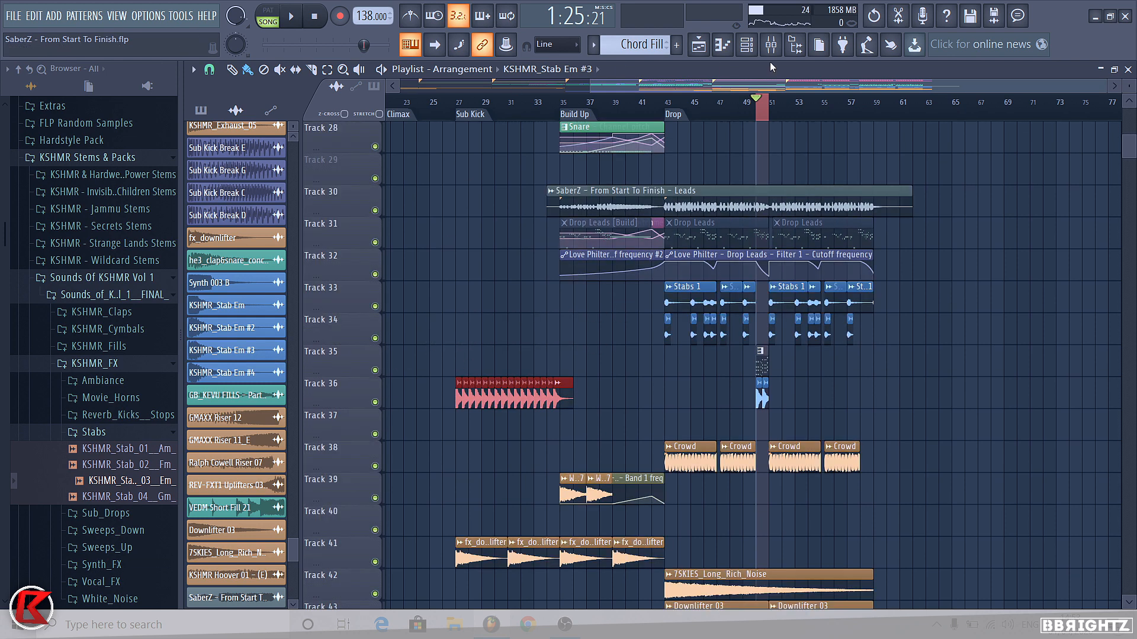
drag(456, 113, 766, 183)
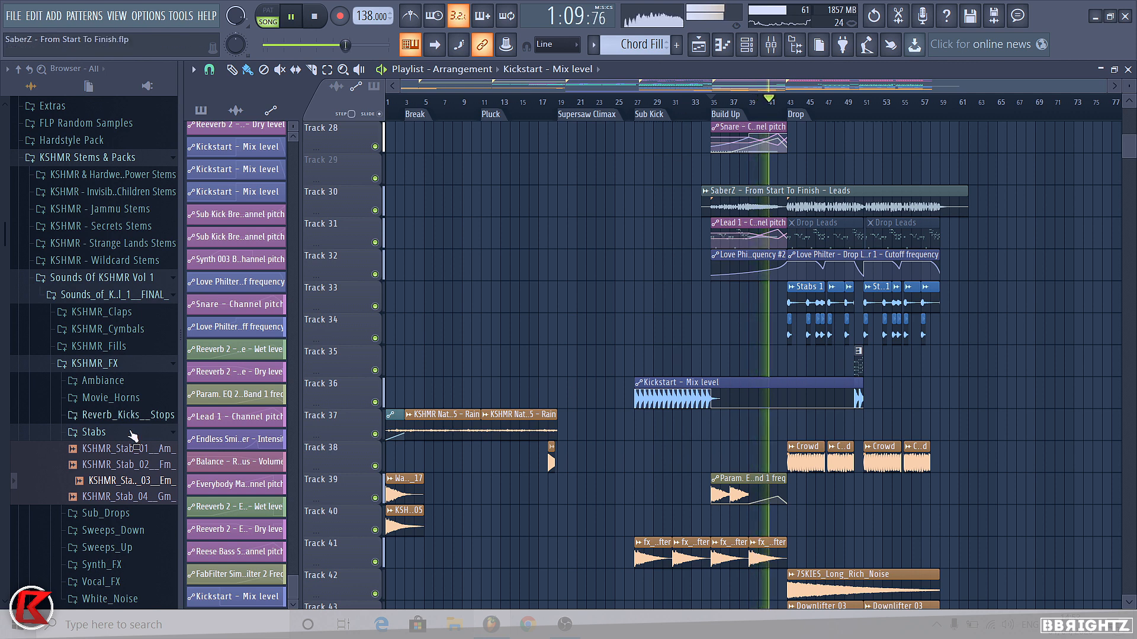
Collapse the expanded KSHMR sample folders and hide the browser
click(94, 432)
click(100, 363)
click(108, 296)
click(108, 278)
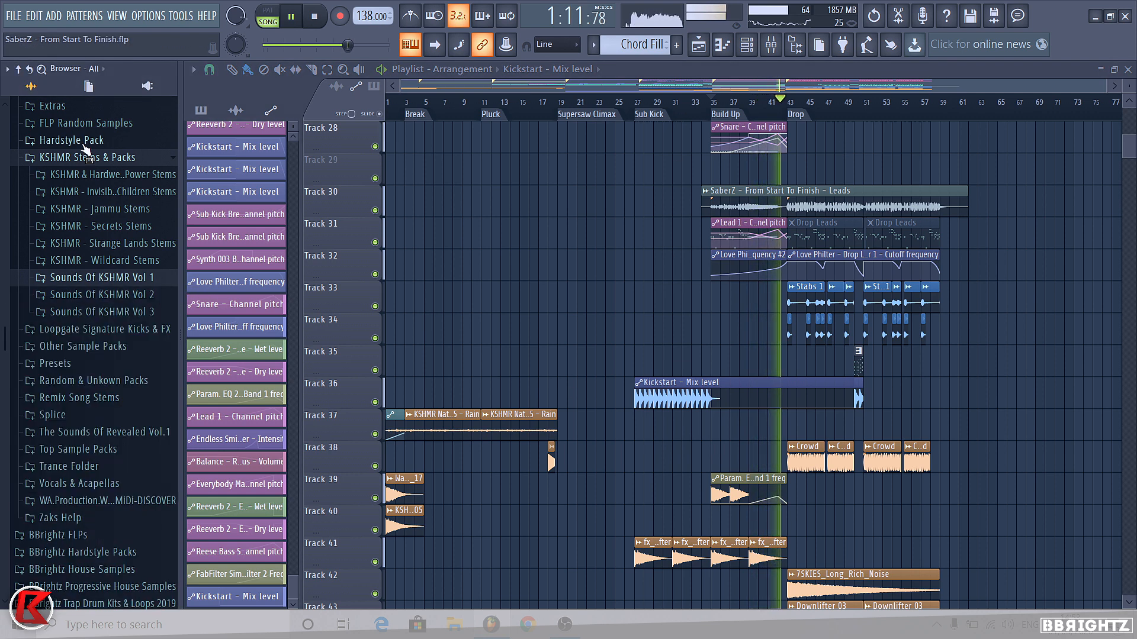
click(86, 157)
click(795, 45)
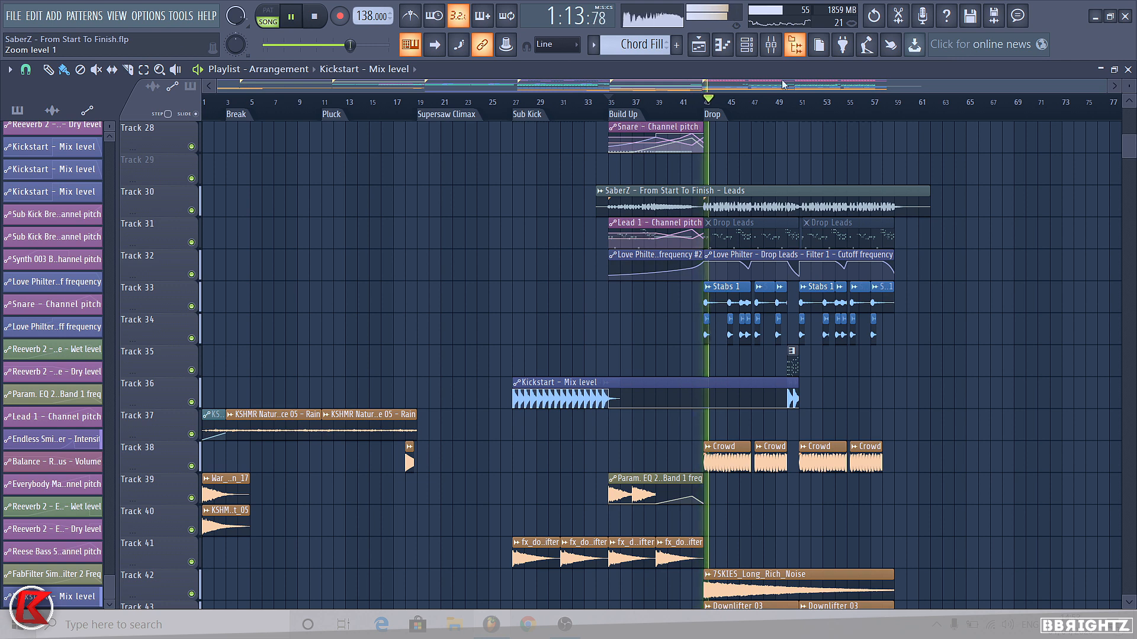
Inspect the channel settings of the SaberZ - From Start To Finish - Leads audio clip during drop playback
double_click(737, 192)
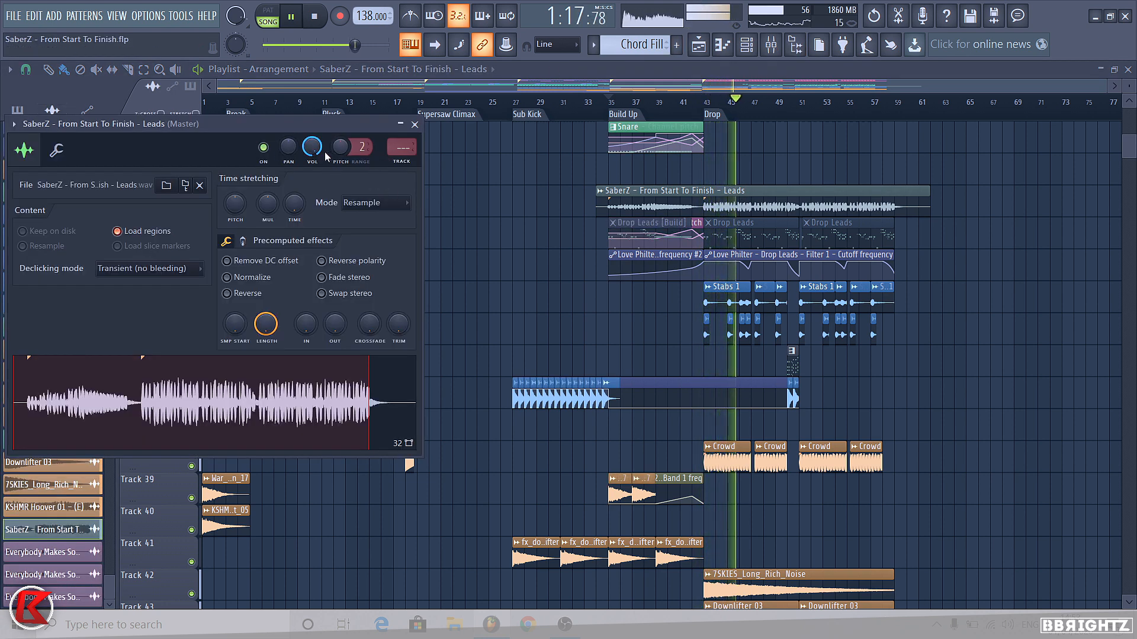
drag(325, 157, 322, 148)
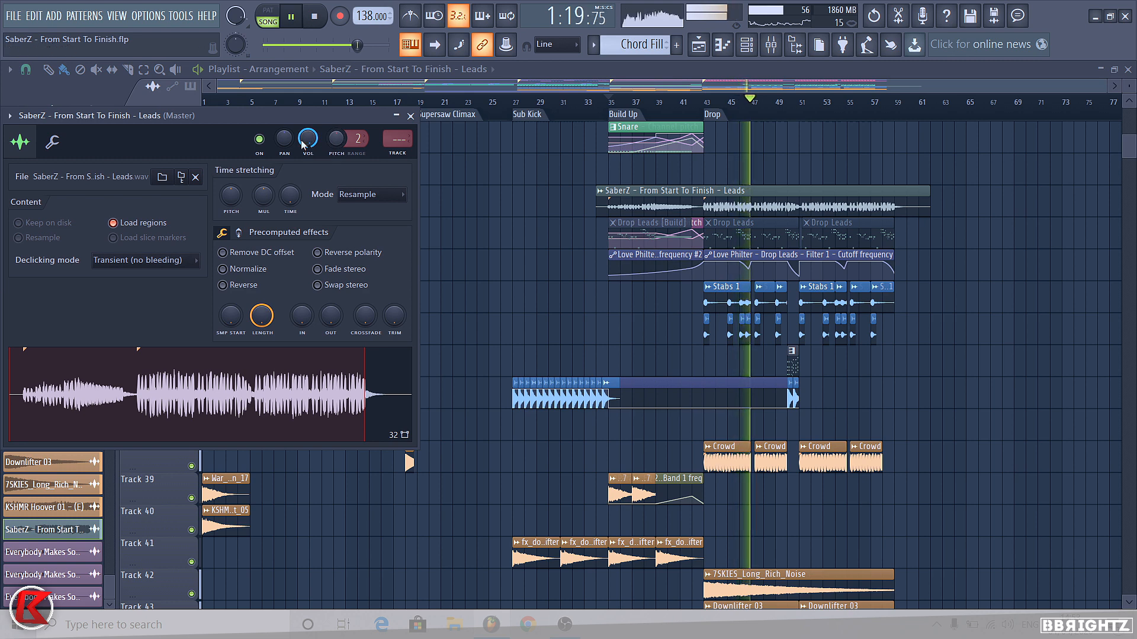
click(410, 116)
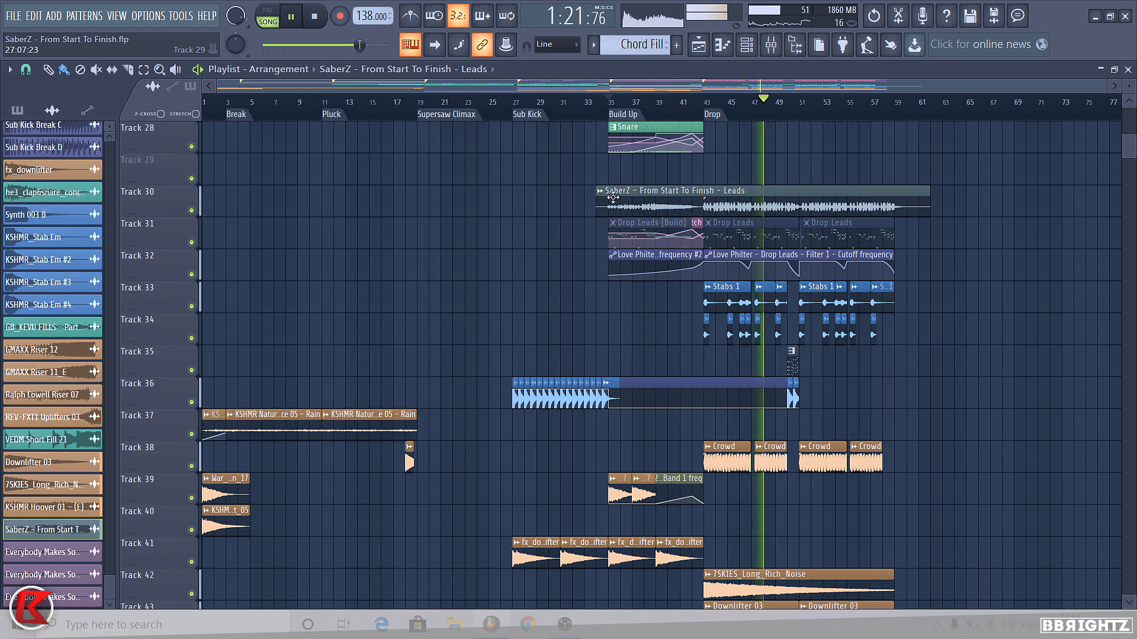
Inspect the KSHMR_Stab Em #4 channel settings and its mixer track 57 with the Kickstart effect
double_click(792, 399)
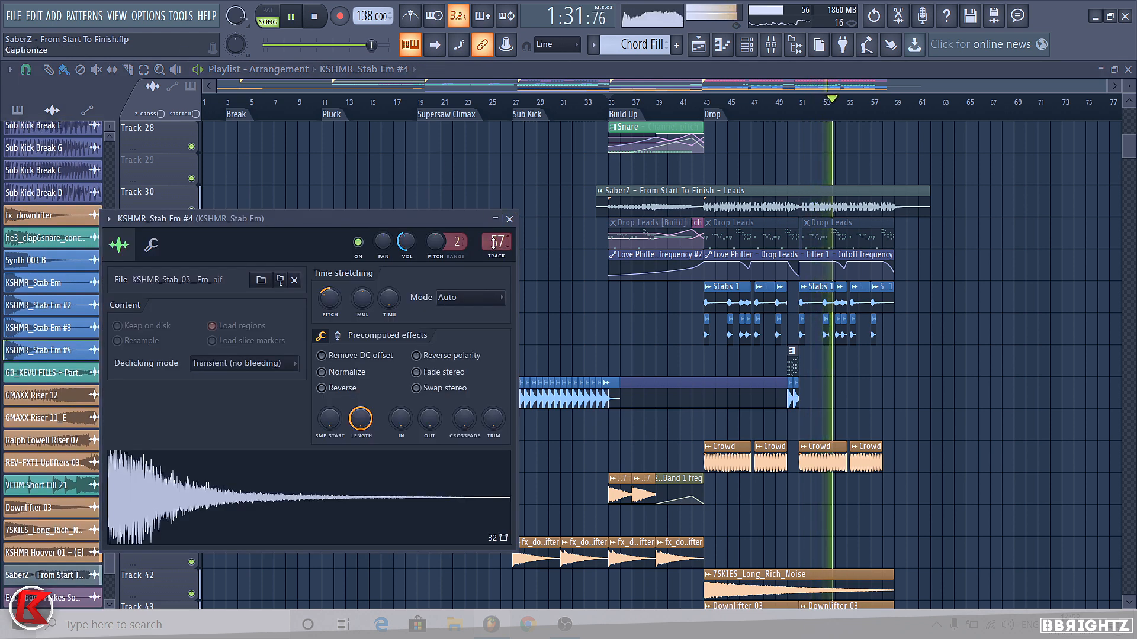
double_click(496, 242)
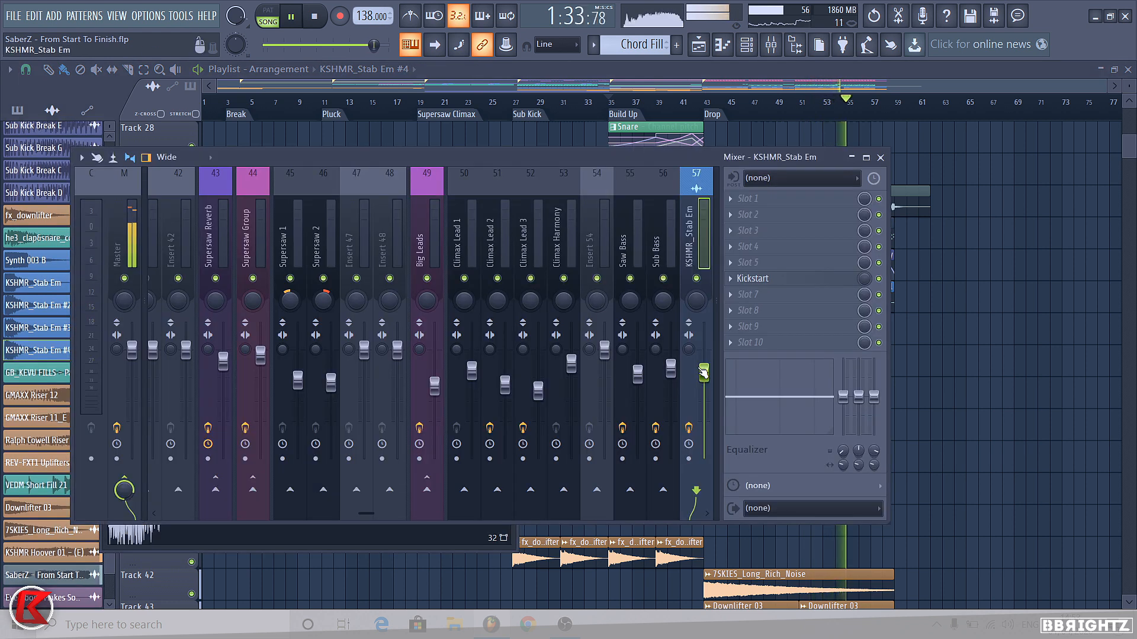
click(881, 158)
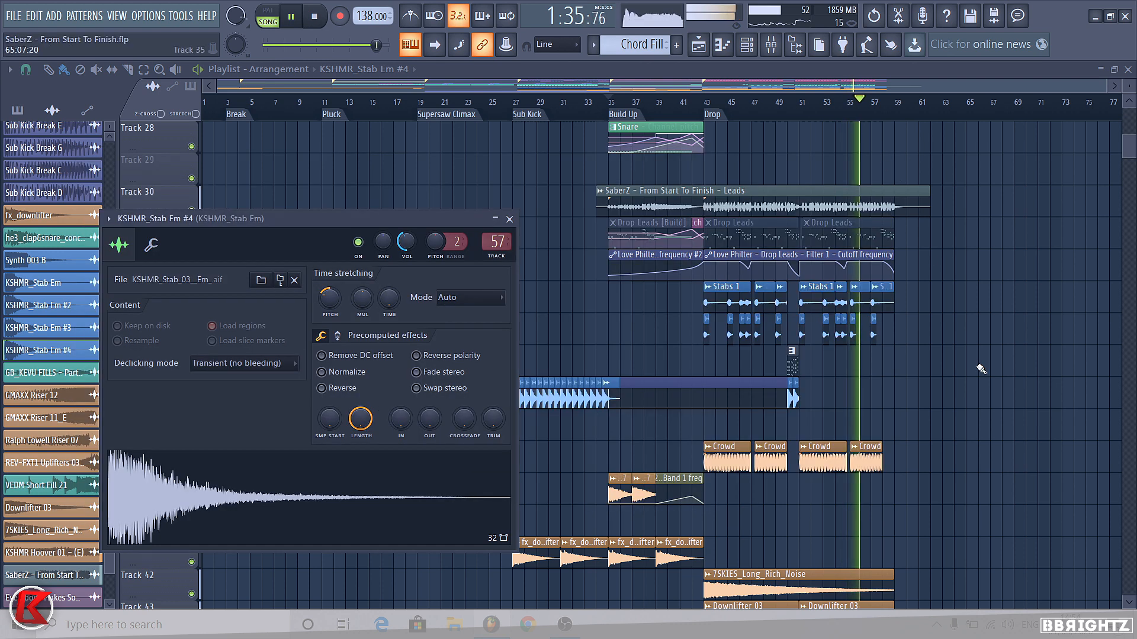
click(508, 220)
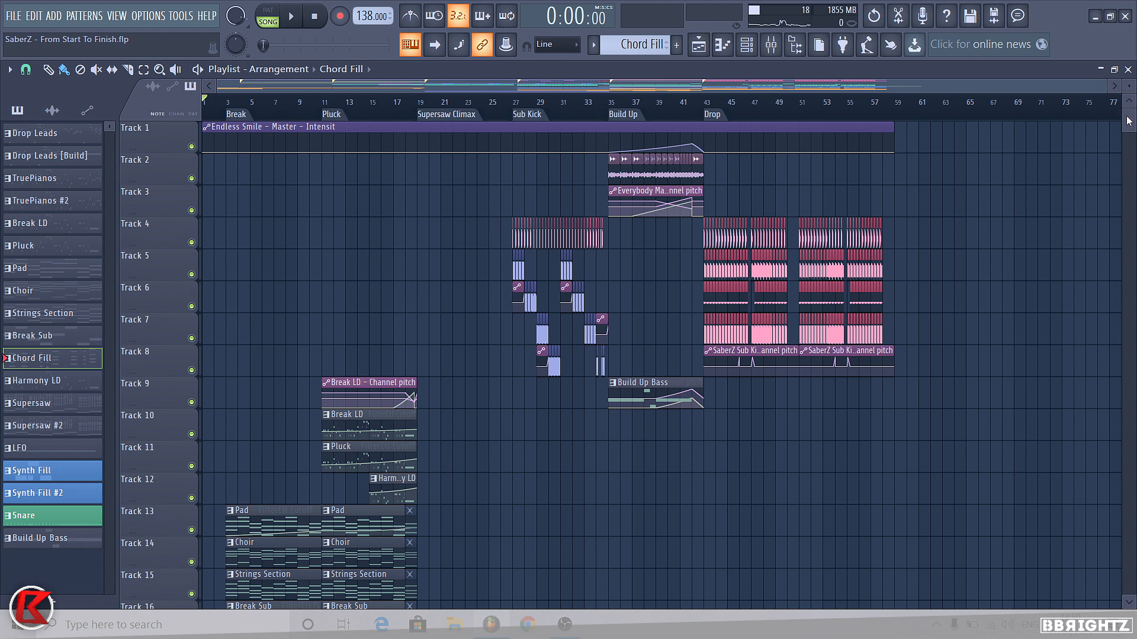
Look over the lower playlist tracks and the project info showing the working time and the plugin, channel and clip counts
drag(1128, 121, 1125, 156)
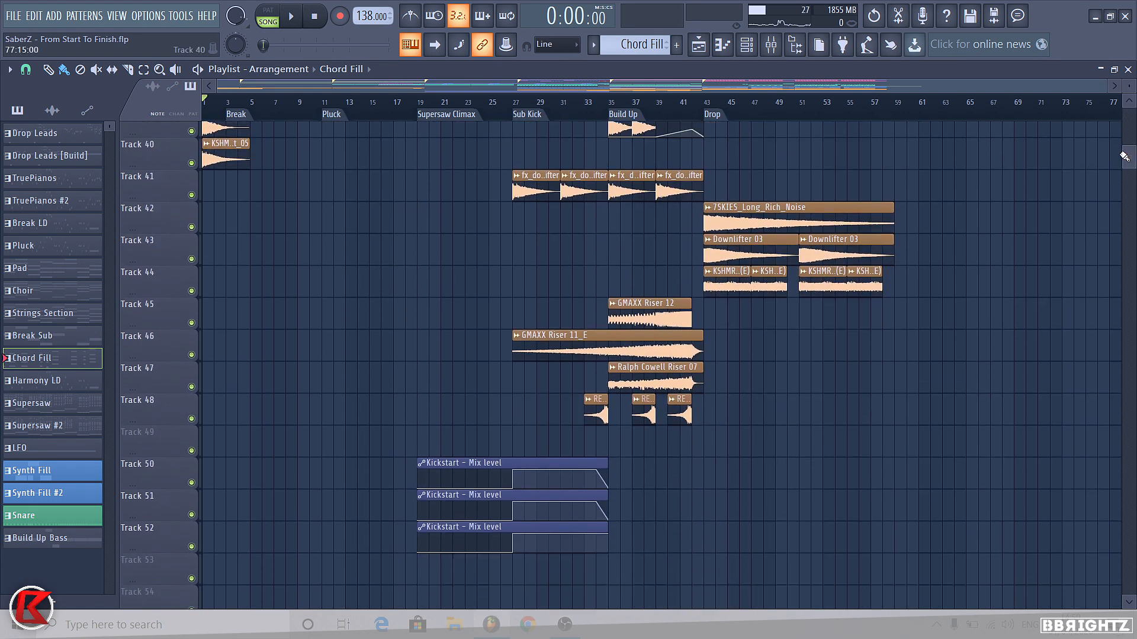
click(157, 18)
click(166, 136)
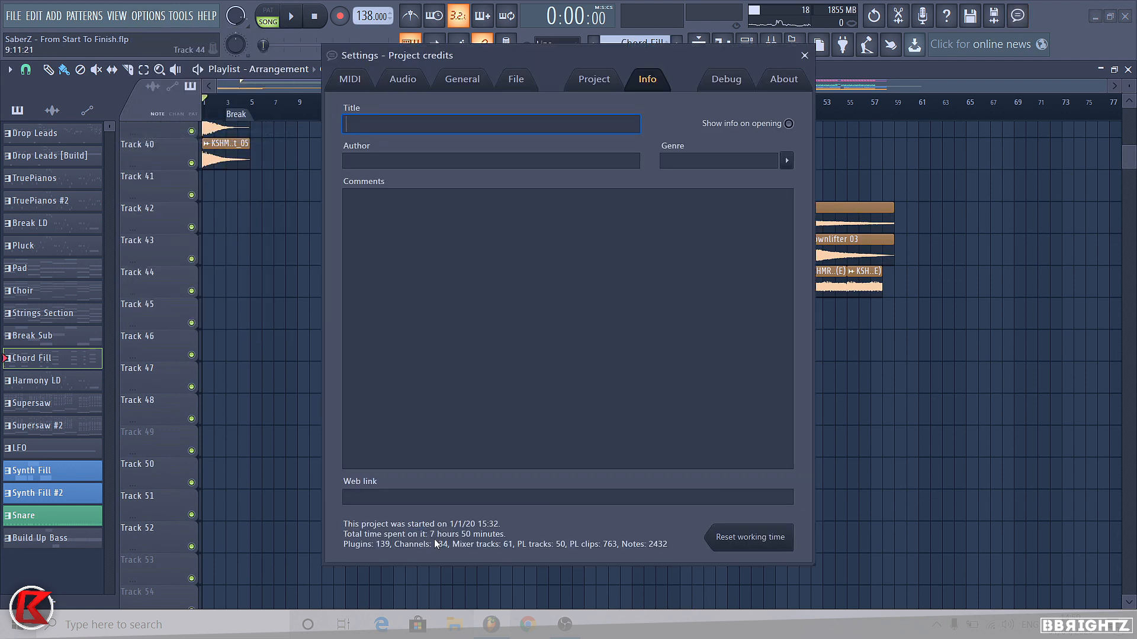
click(804, 55)
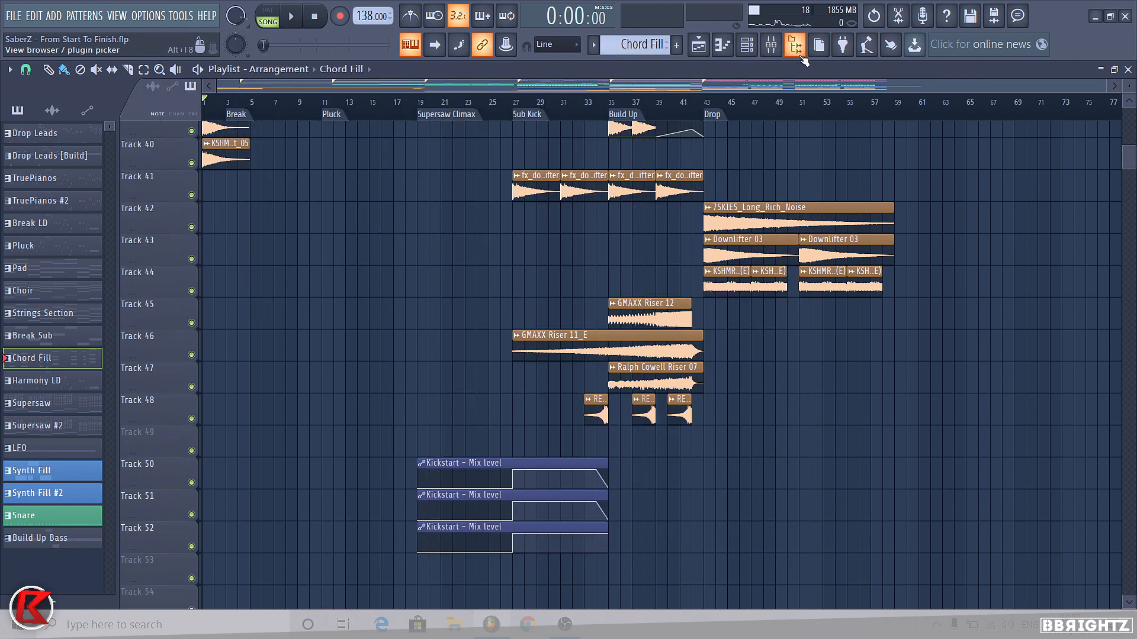
Play the full arrangement from the beginning to the end of the Drop
drag(1129, 157, 1129, 115)
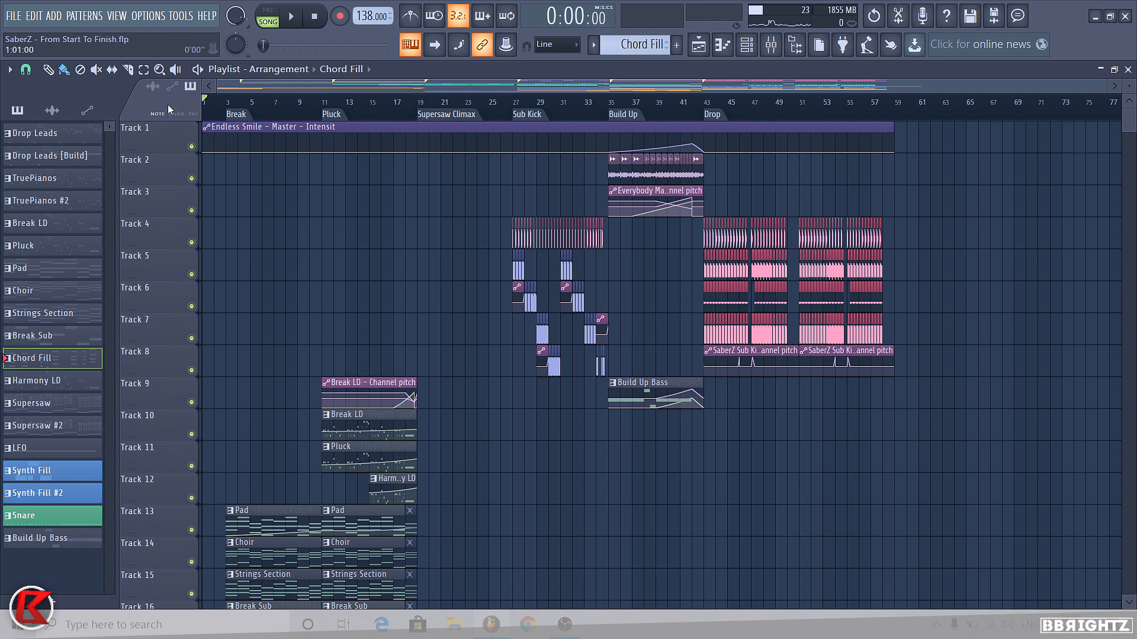
key(space)
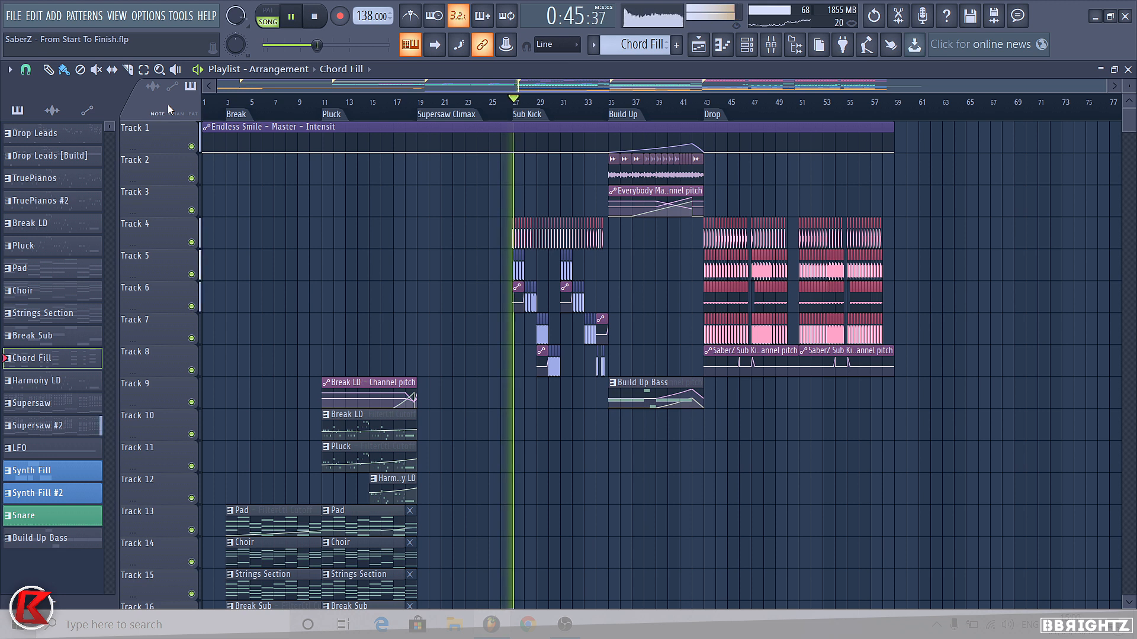
key(space)
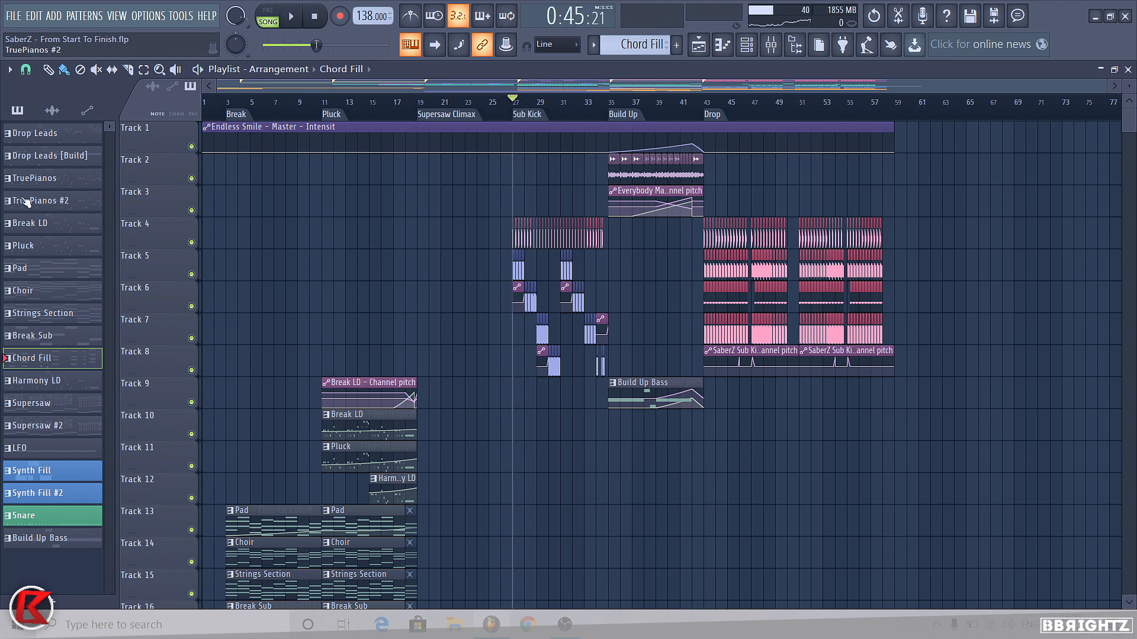
key(space)
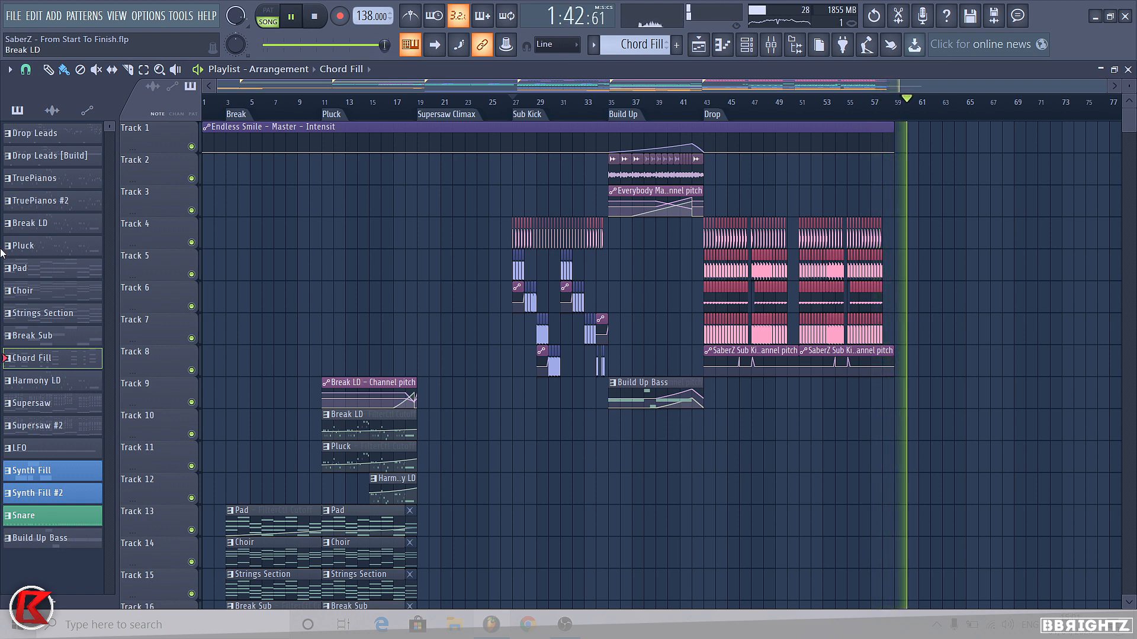
key(space)
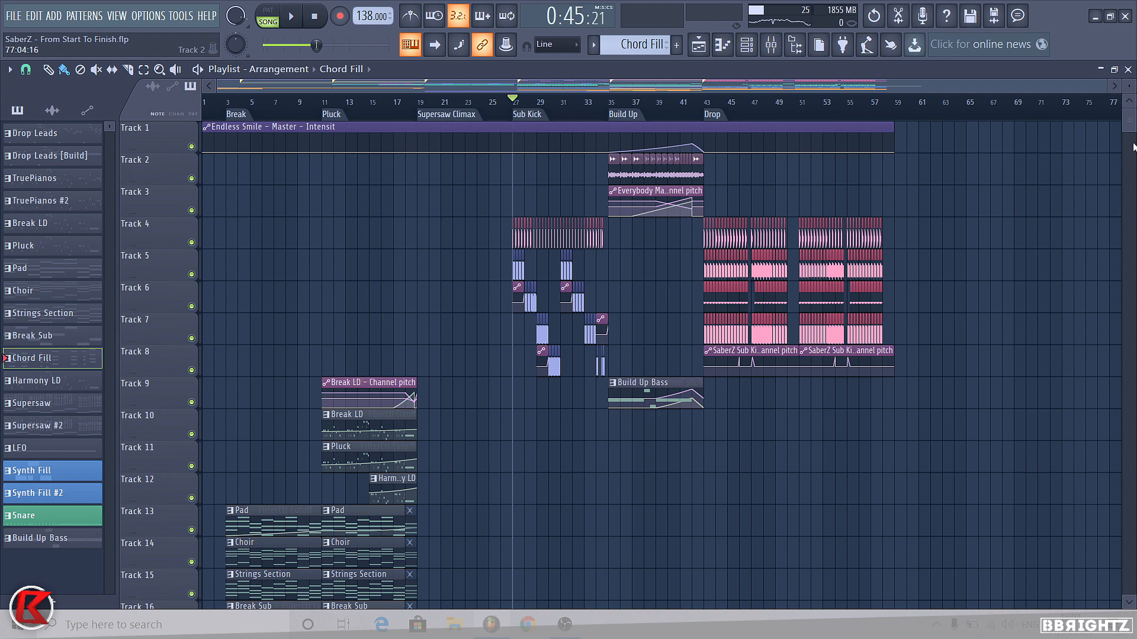
drag(1132, 120, 1060, 5)
scroll(615, 234, down, 1)
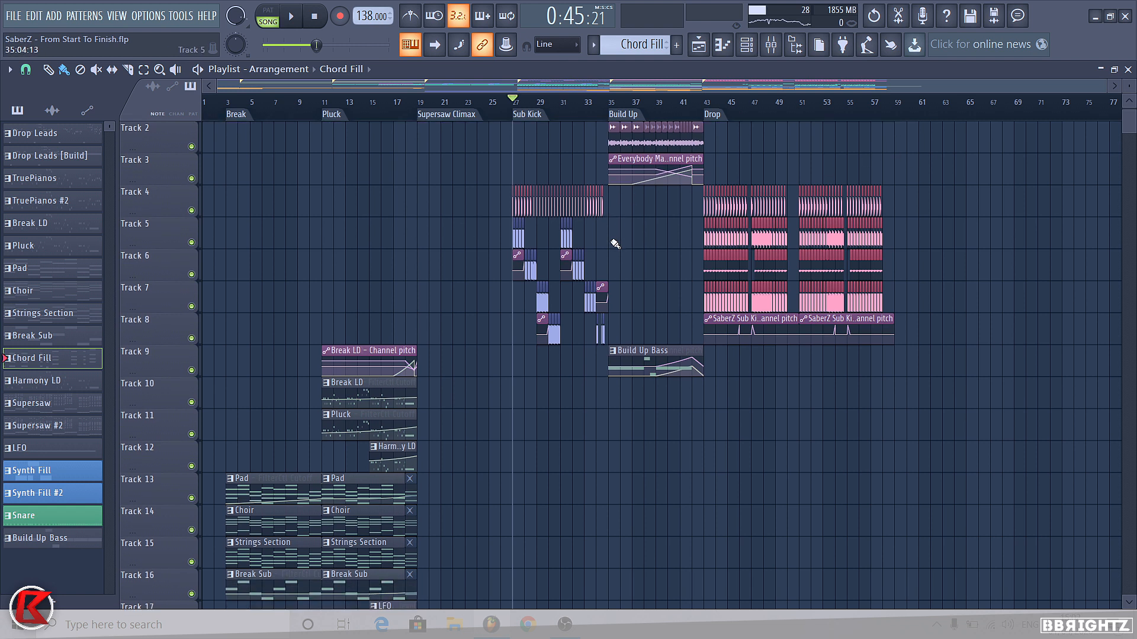